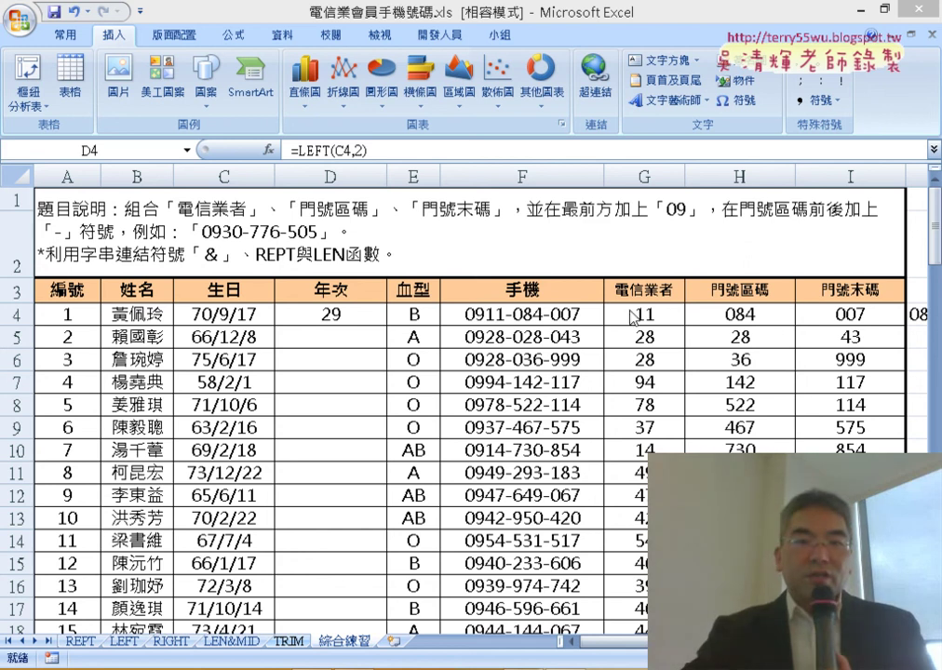
Step: Delete the LEFT year formula from D4 after reviewing its arguments
click(351, 315)
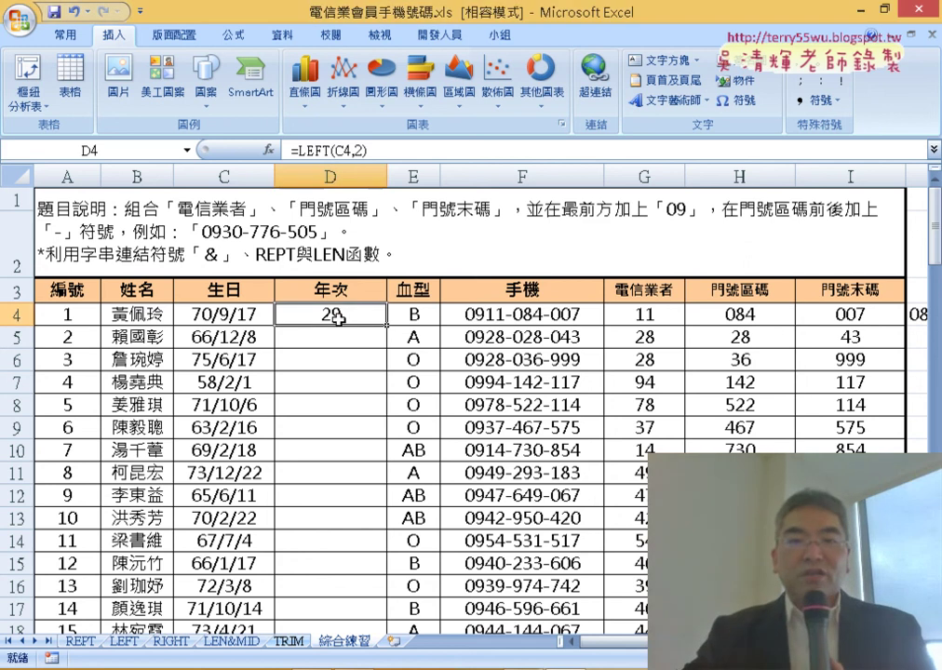
key(Delete)
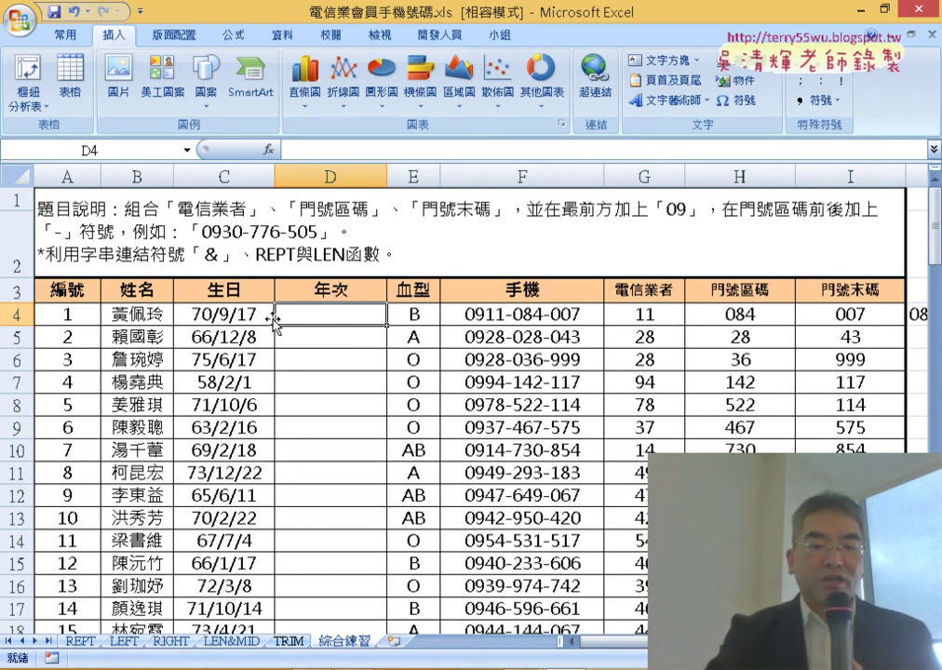
key(ctrl+z)
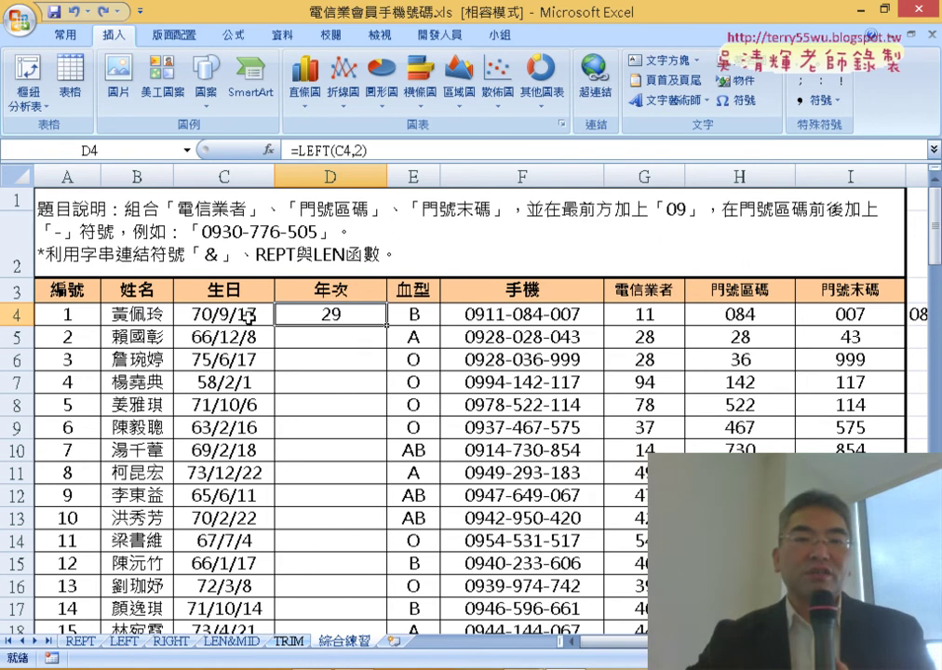
click(307, 150)
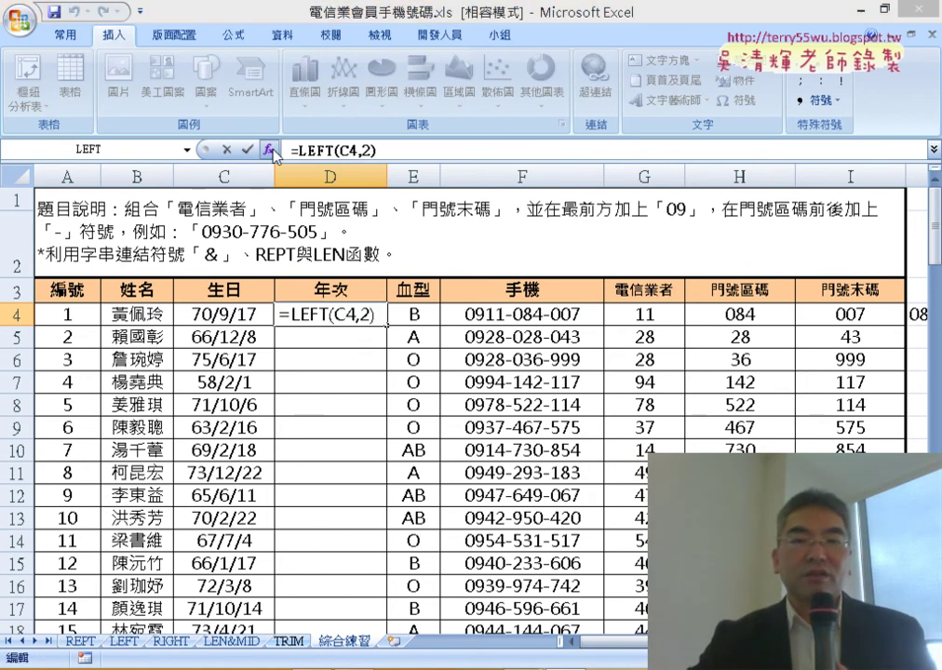
click(269, 149)
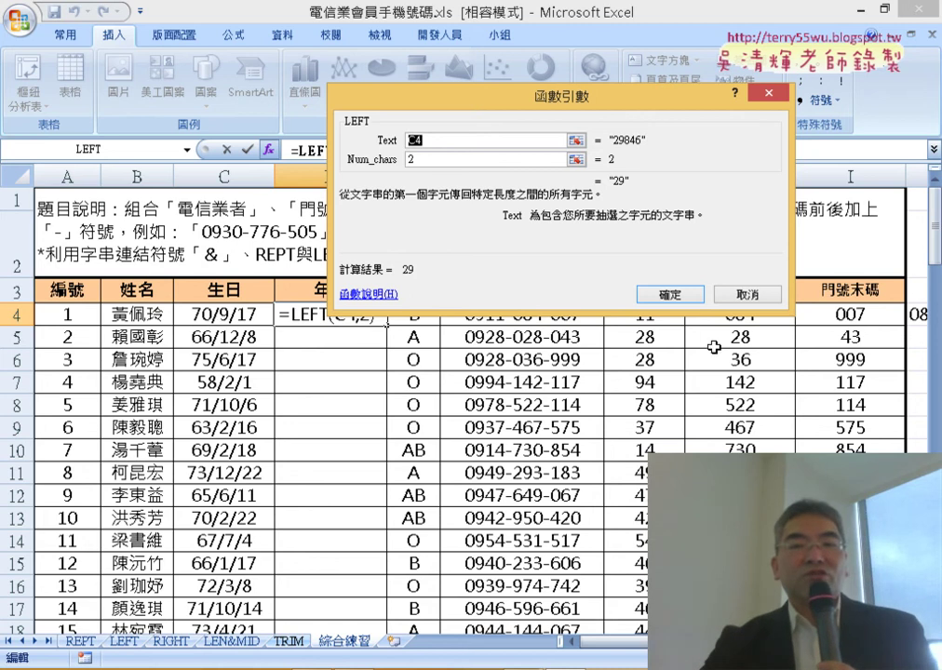
click(670, 294)
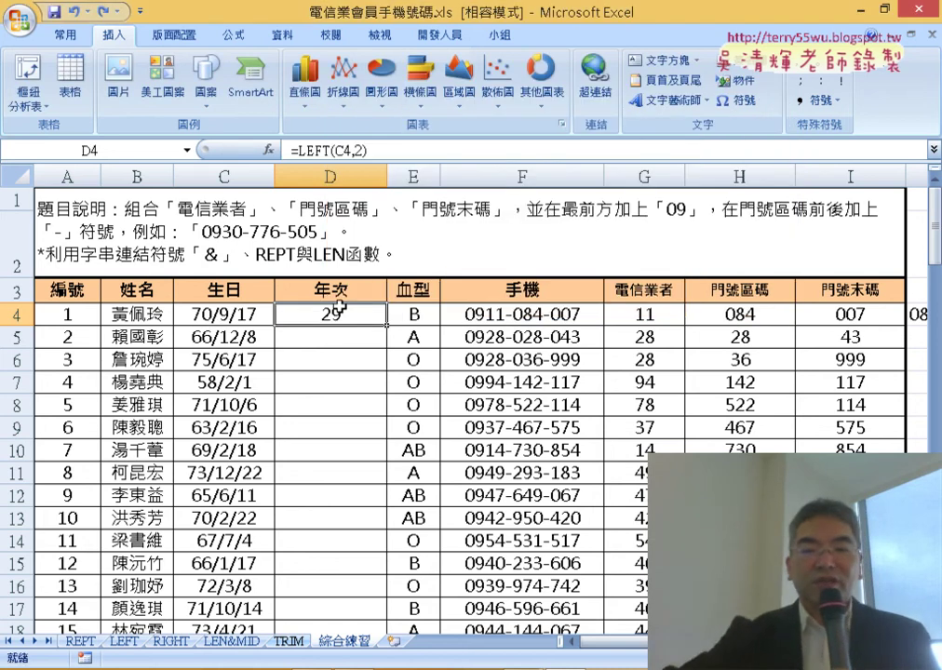
key(Delete)
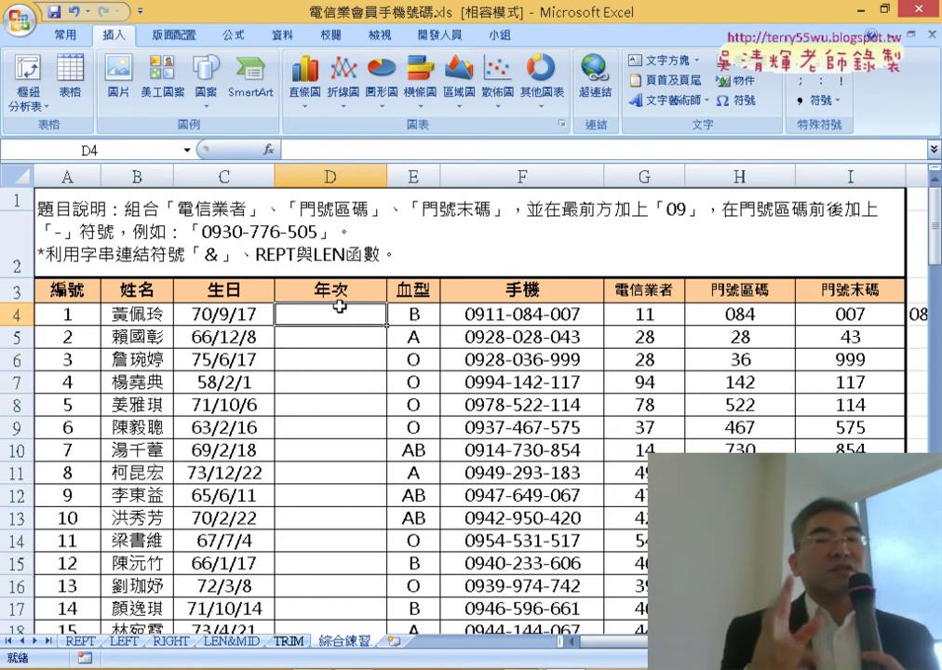
Step: Open the Format Cells (儲存格格式) settings for birthday cell C4
click(228, 314)
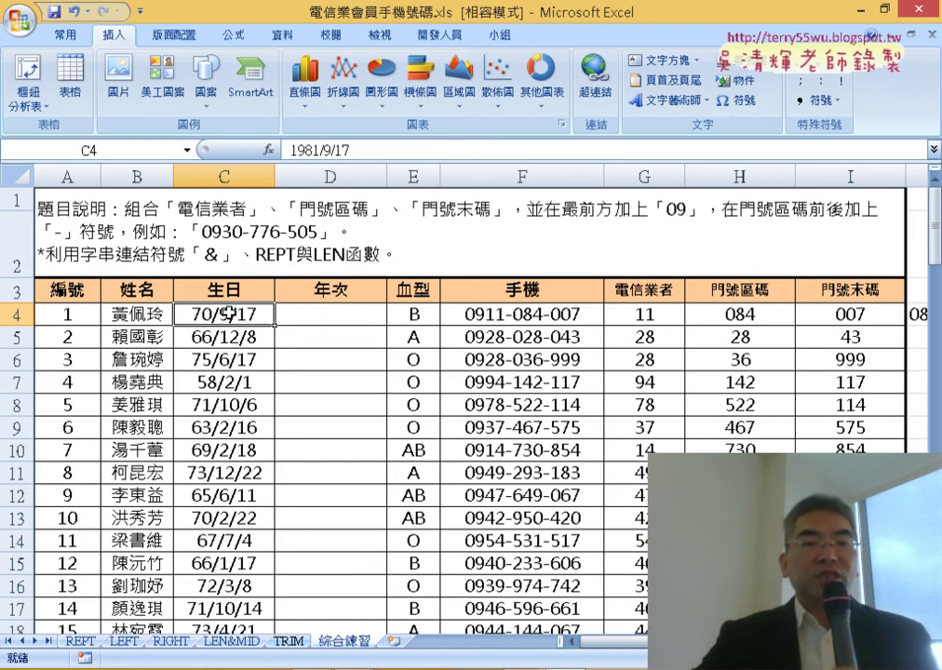
right_click(230, 315)
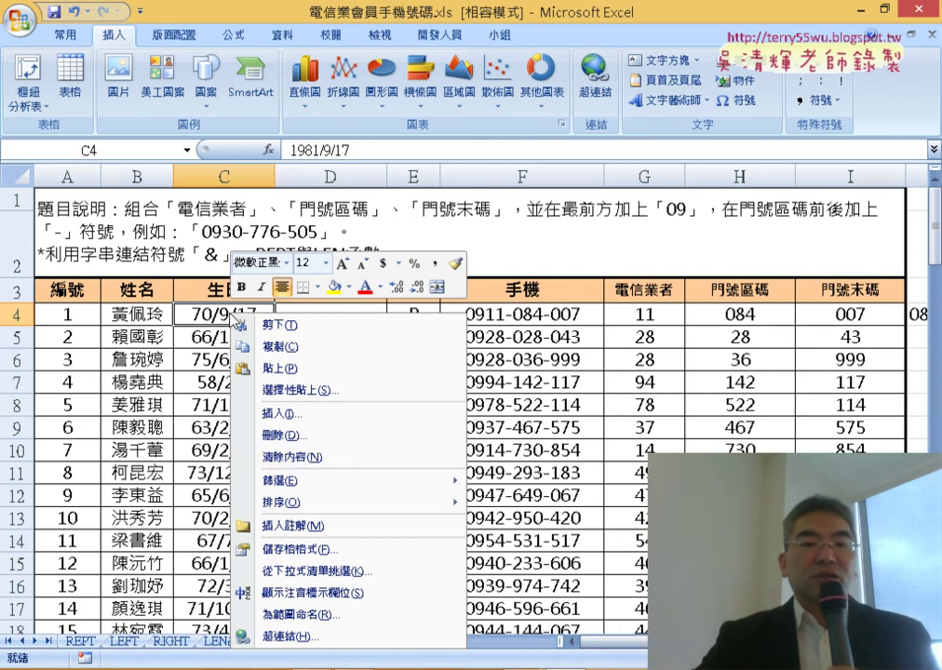
click(346, 551)
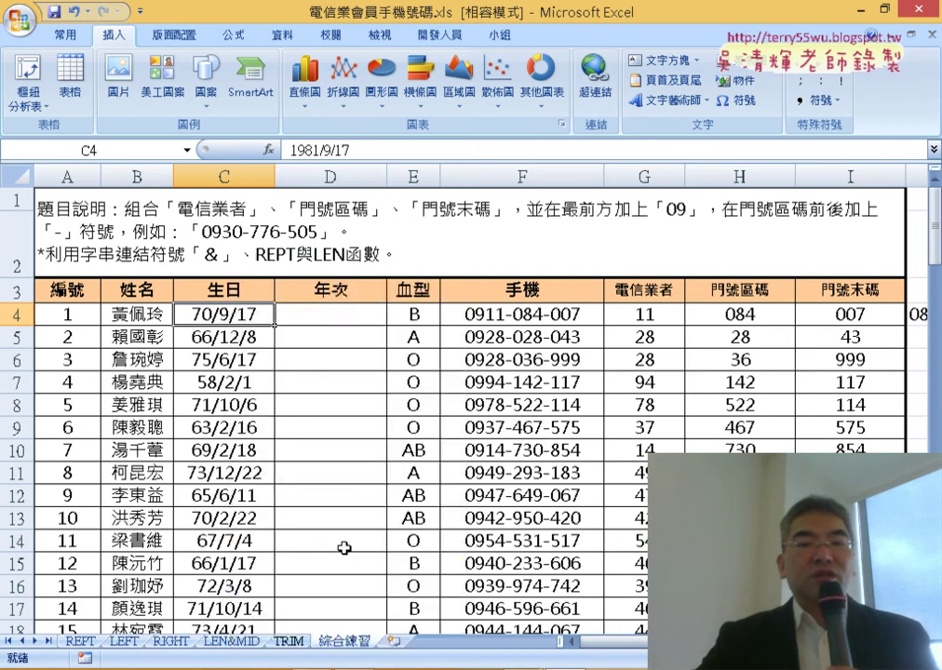
Step: Copy C4's custom date code [$-404]e/m/d;@ and cancel without changing the format
drag(367, 302, 570, 72)
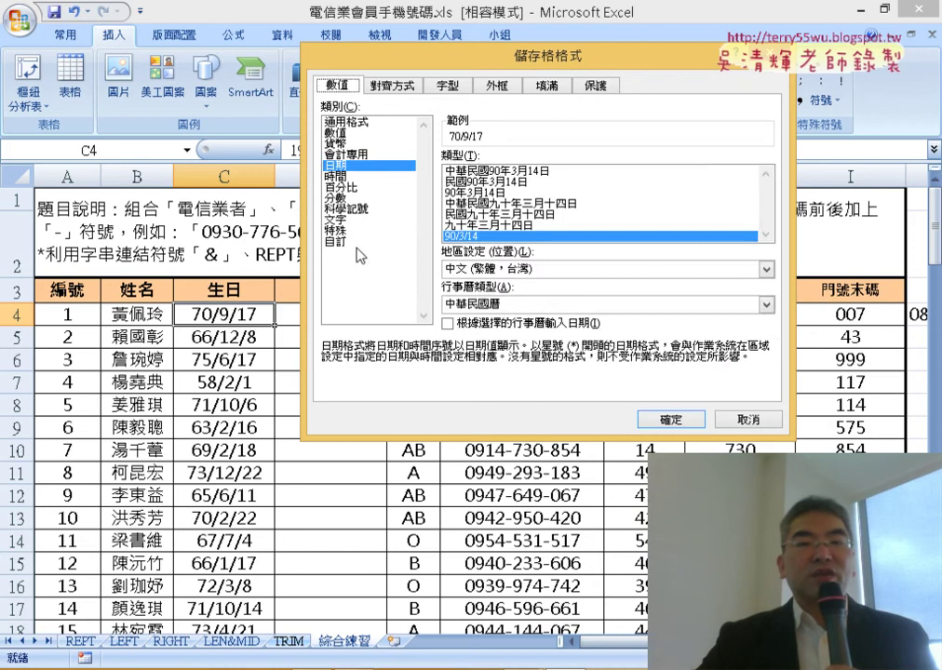
click(349, 242)
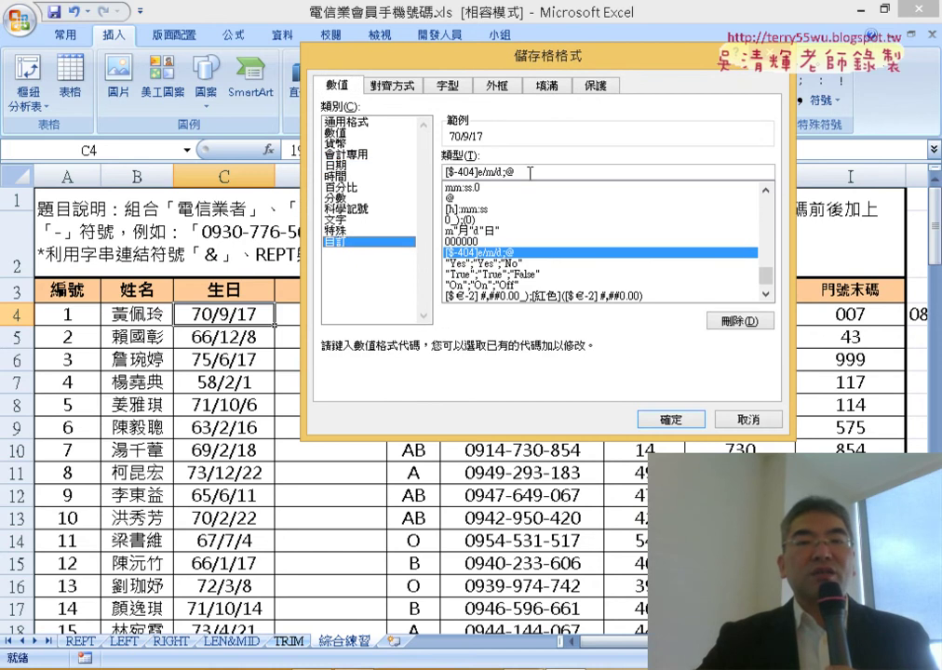
drag(529, 173, 431, 160)
right_click(496, 173)
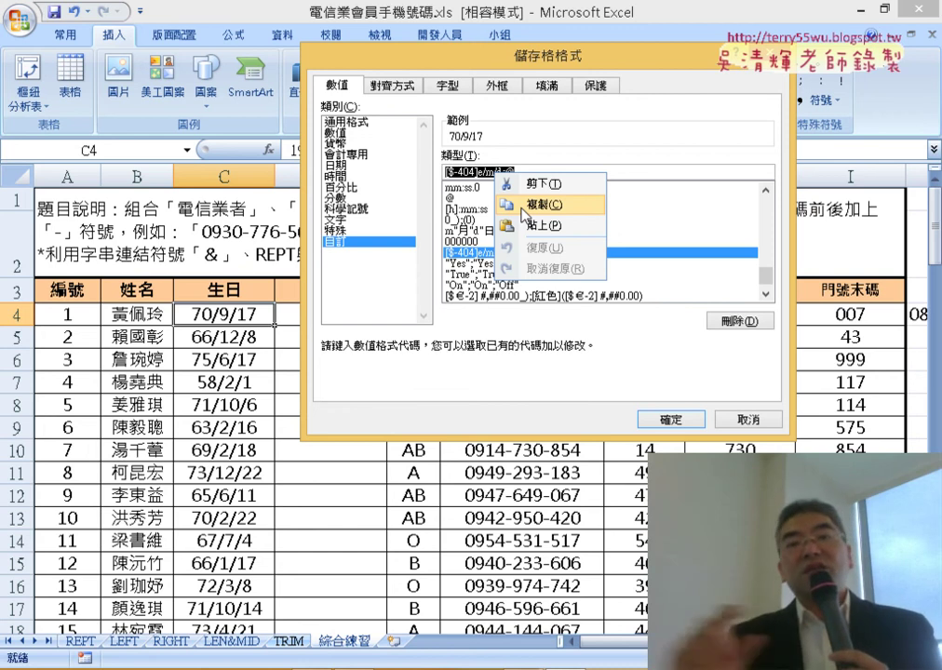
click(523, 207)
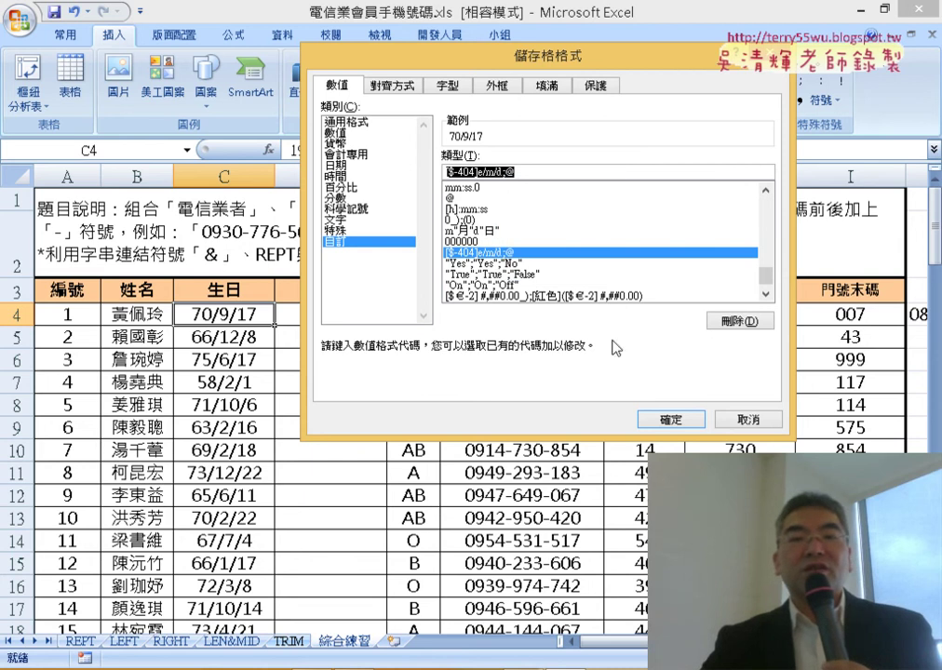
click(736, 429)
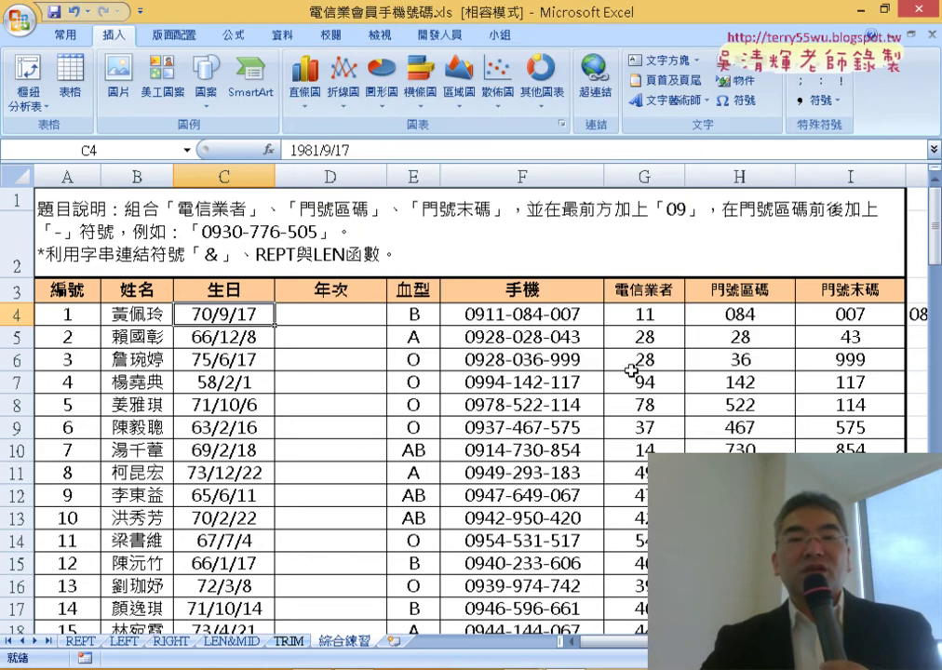
Step: Insert the TEXT function into D4 from the Recently Used functions
click(346, 319)
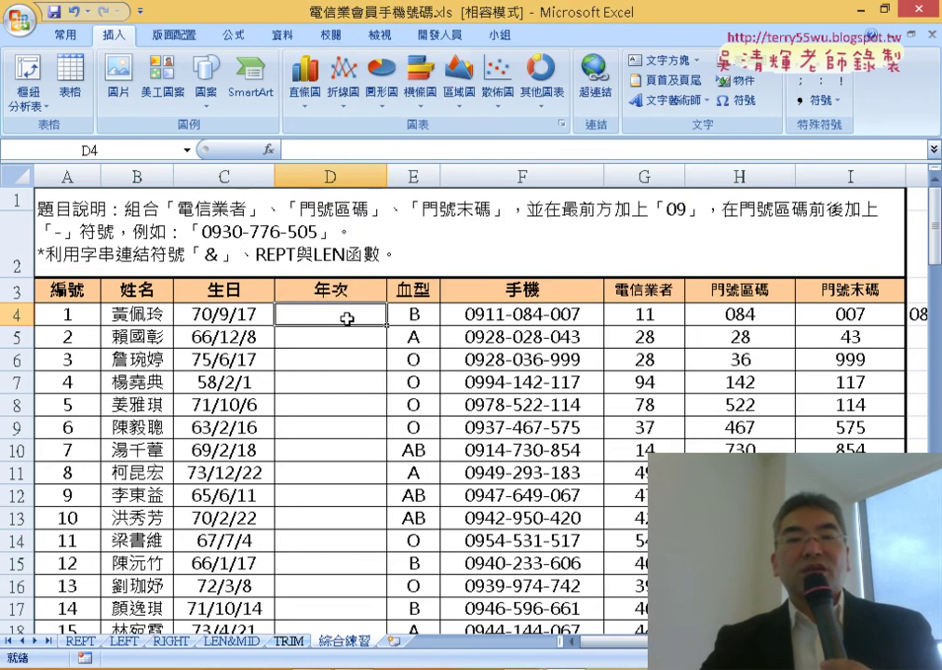
click(268, 149)
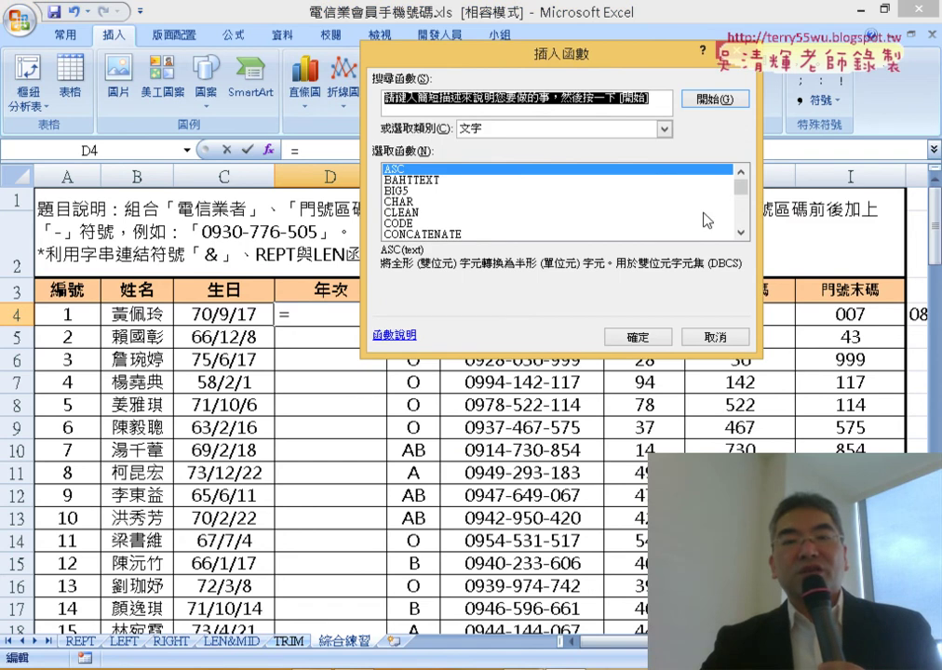
click(664, 128)
click(561, 143)
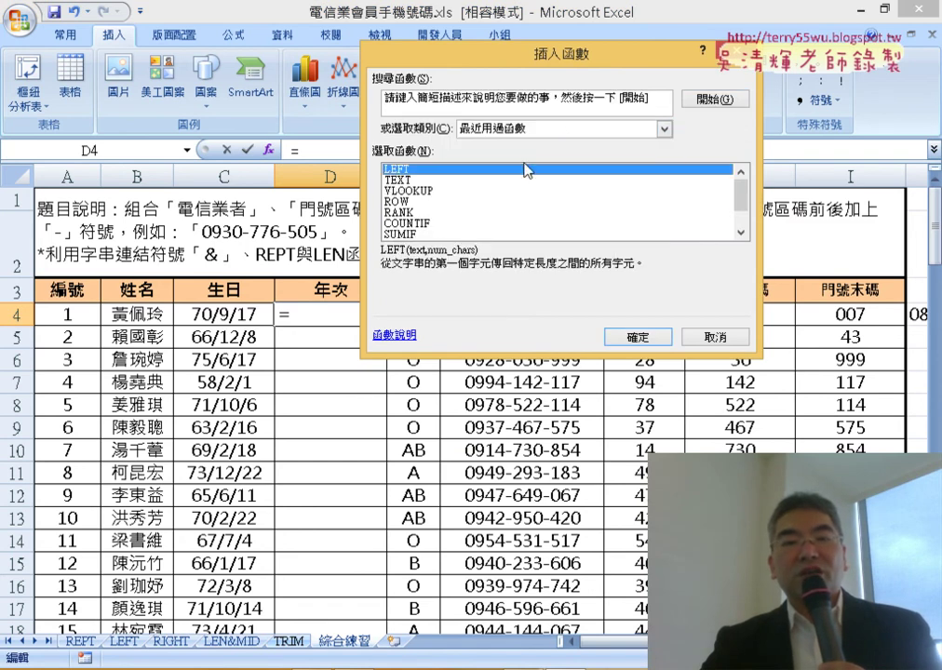
double_click(478, 181)
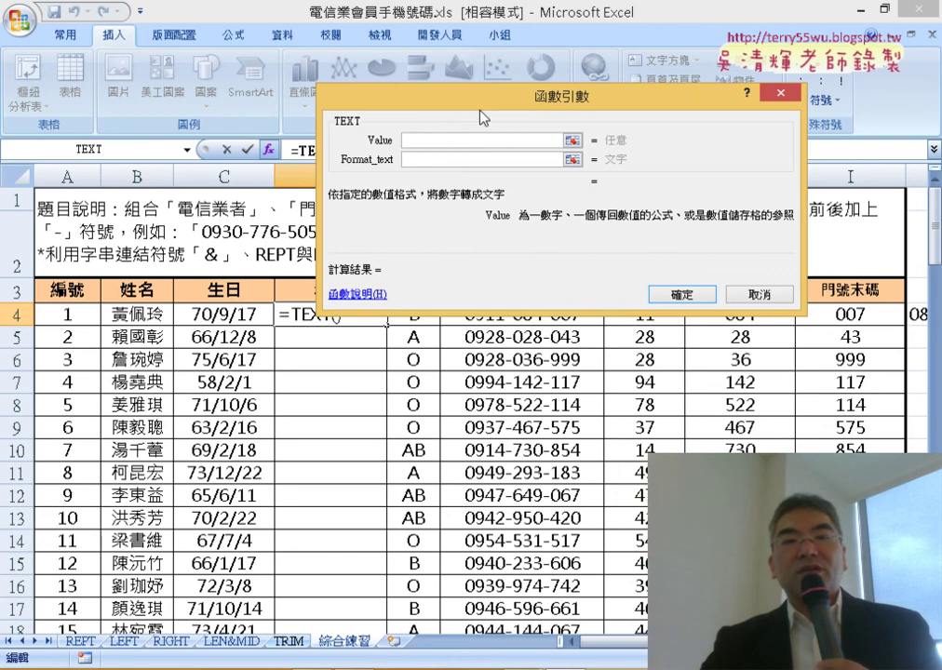
drag(481, 116, 592, 58)
Step: Set the Format_text argument to the pasted code "[$-404]e/m/d;@"
click(554, 117)
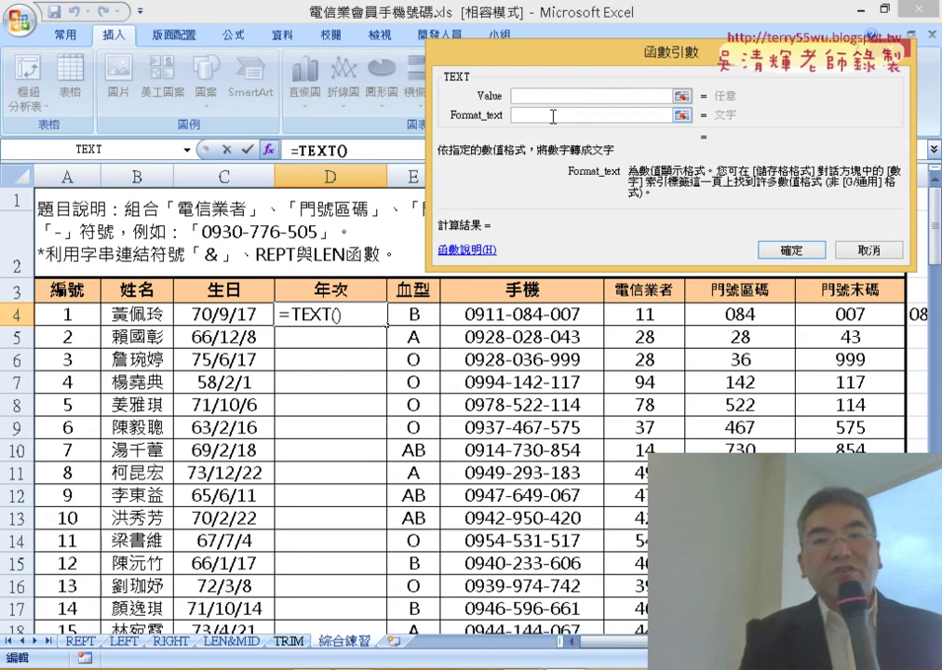
text("")
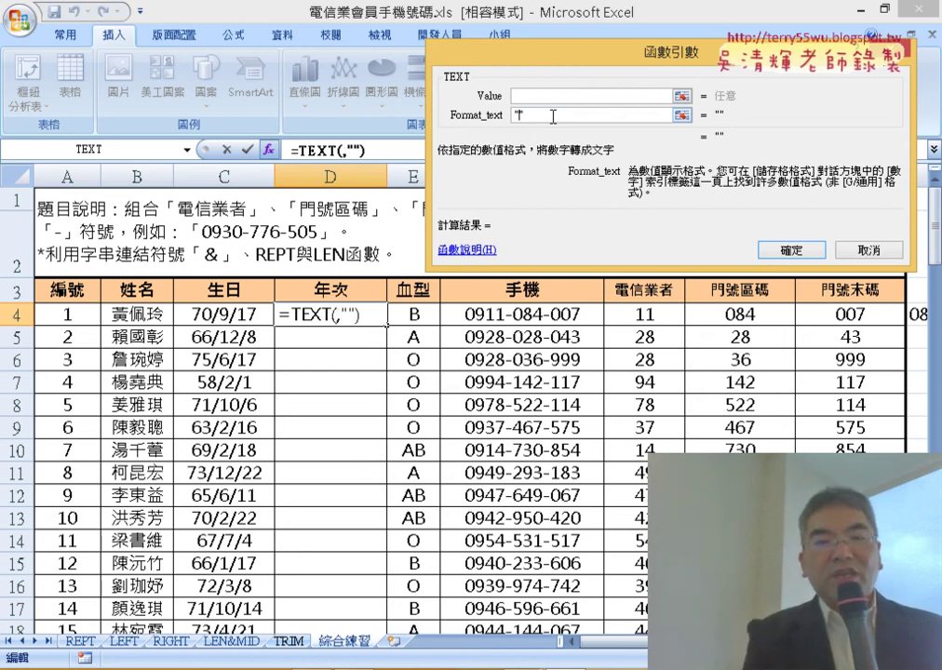
key(ctrl+v)
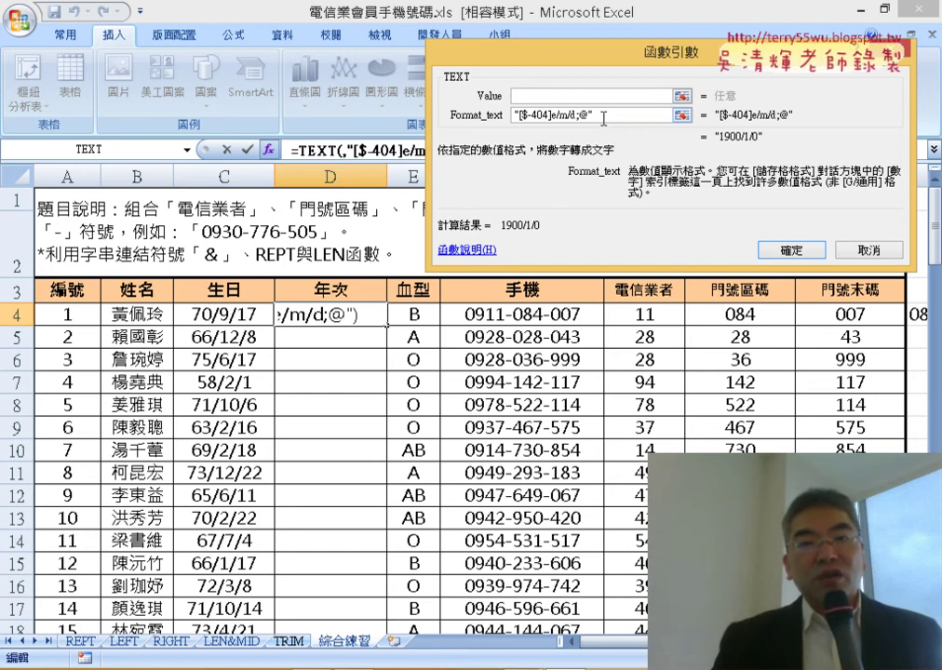
drag(589, 115, 549, 115)
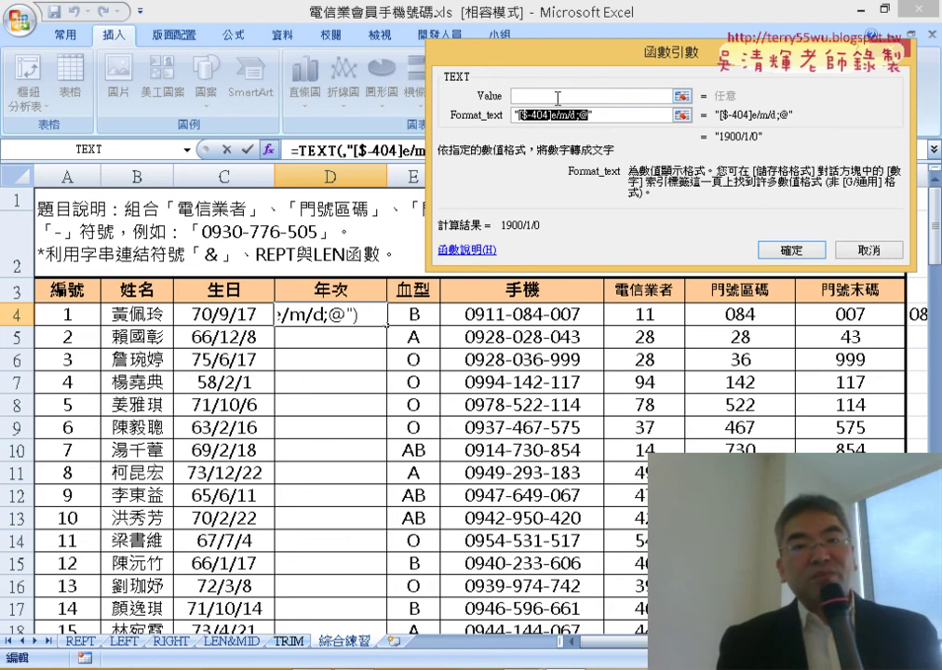
Step: Use C4 as the TEXT Value and confirm, so D4 shows 70/9/17
click(557, 98)
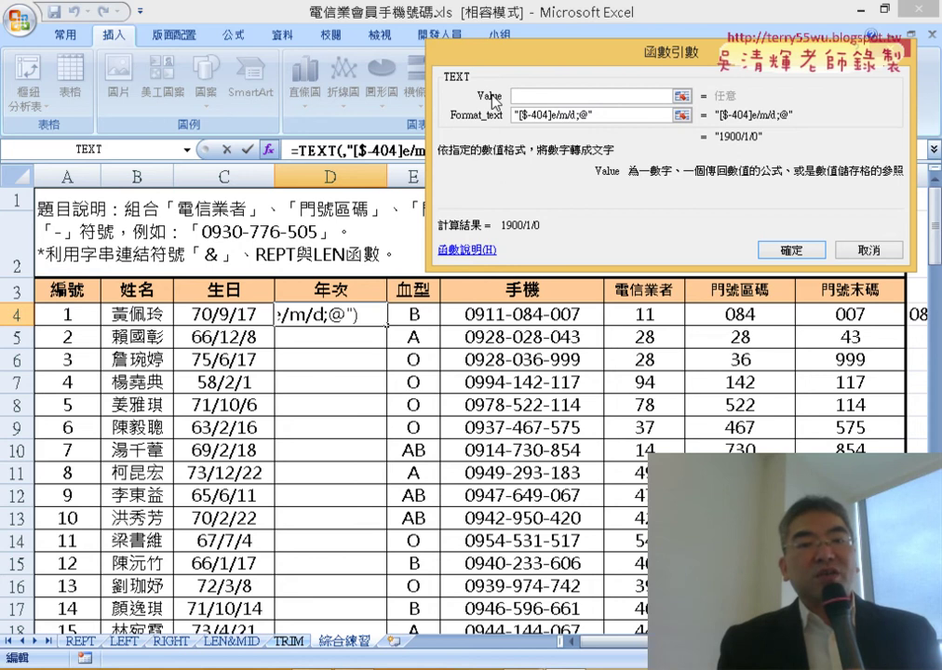
click(209, 310)
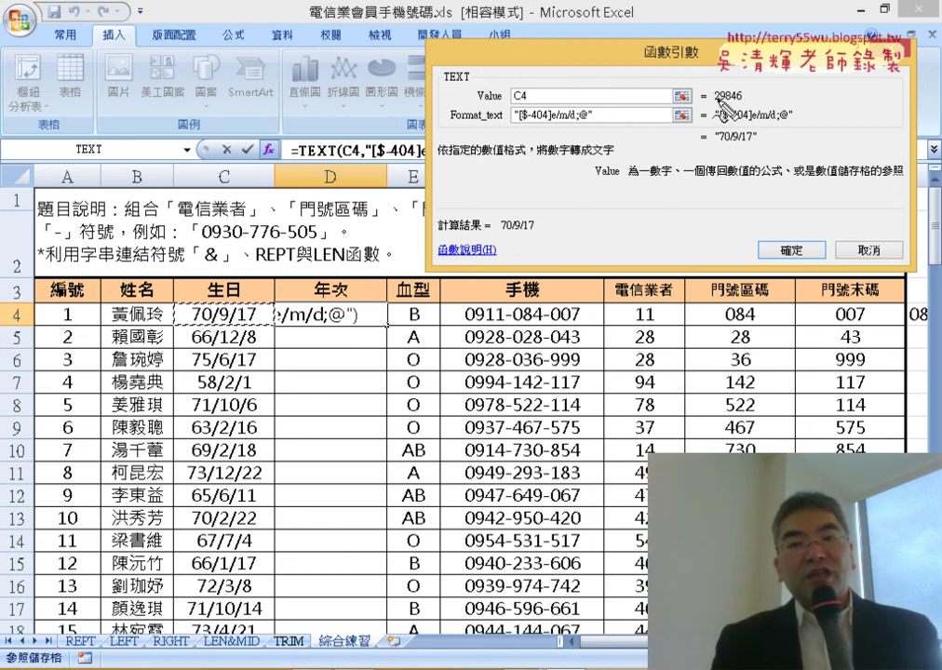
drag(715, 97, 743, 92)
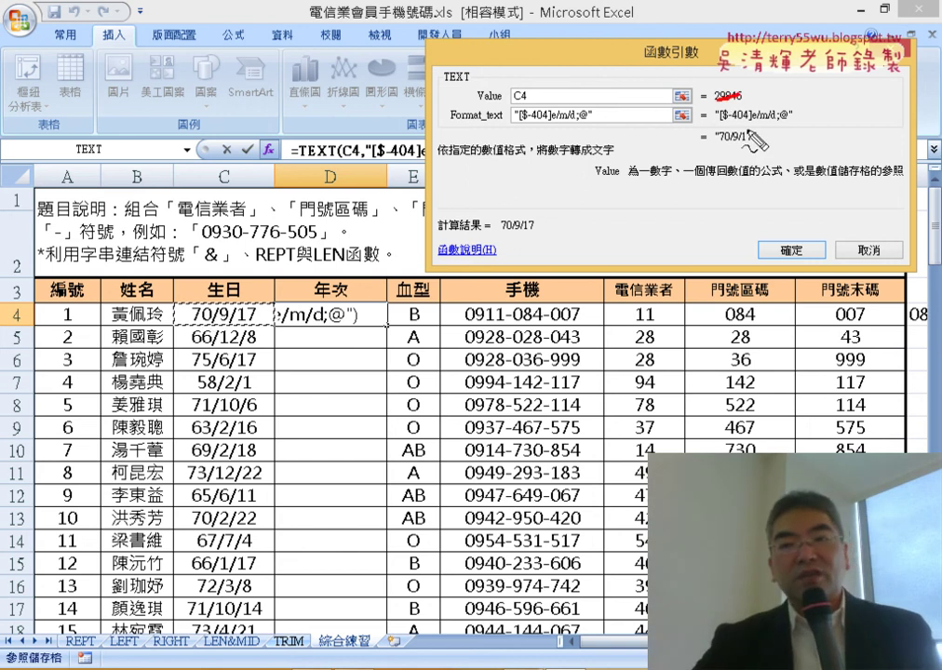
drag(749, 122, 786, 118)
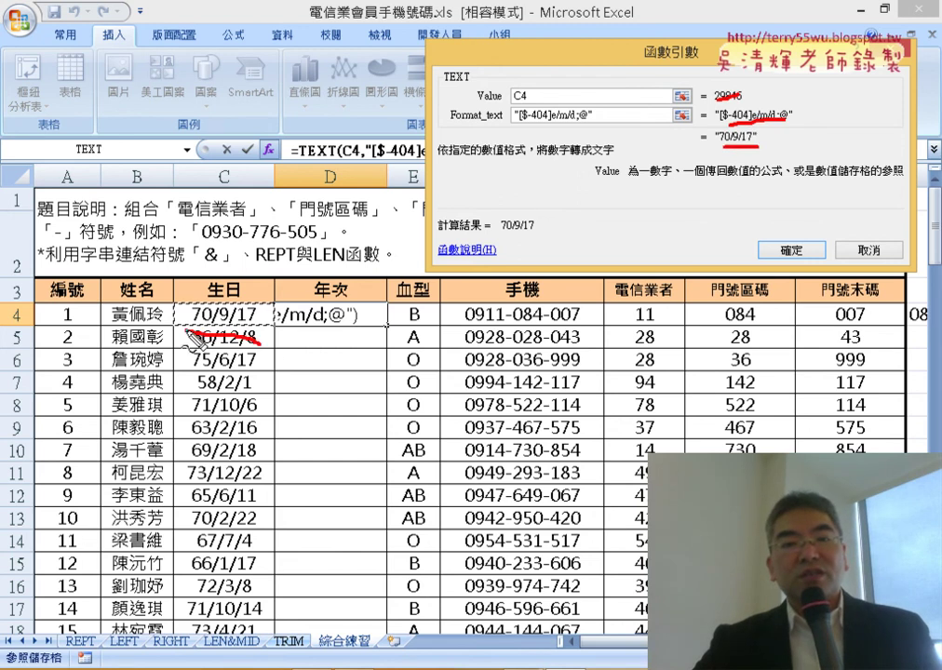
drag(193, 338, 263, 353)
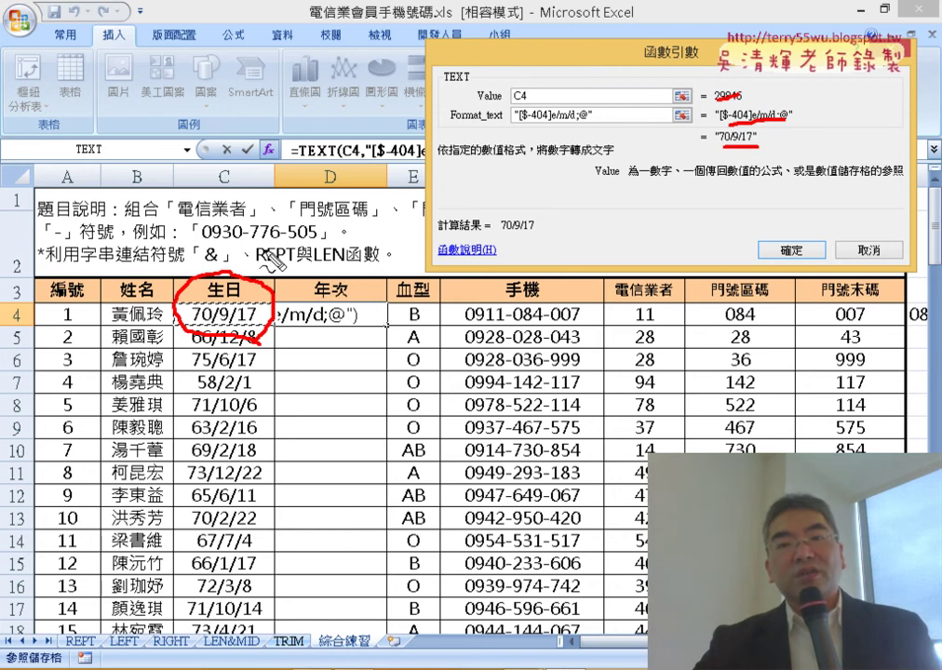
mouse_move(716, 131)
mouse_down()
mouse_move(756, 139)
mouse_move(758, 160)
mouse_up()
drag(791, 119, 828, 123)
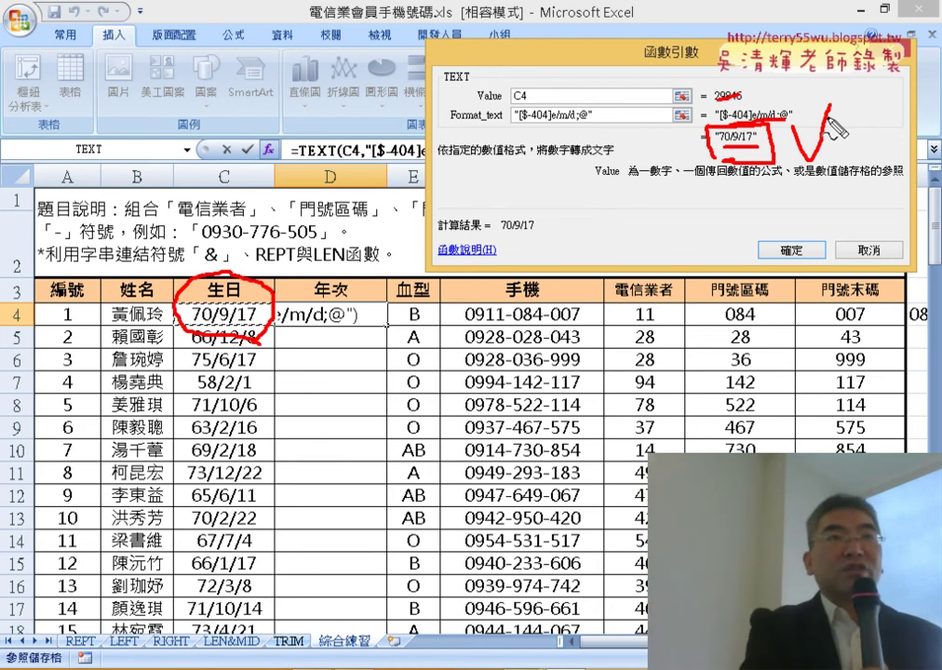
key(Escape)
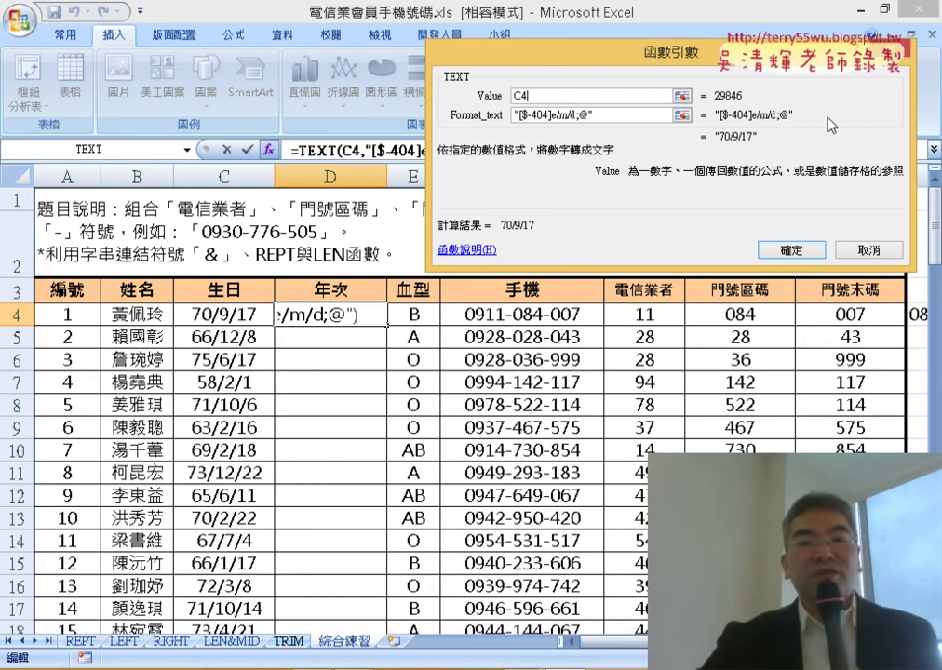
click(790, 248)
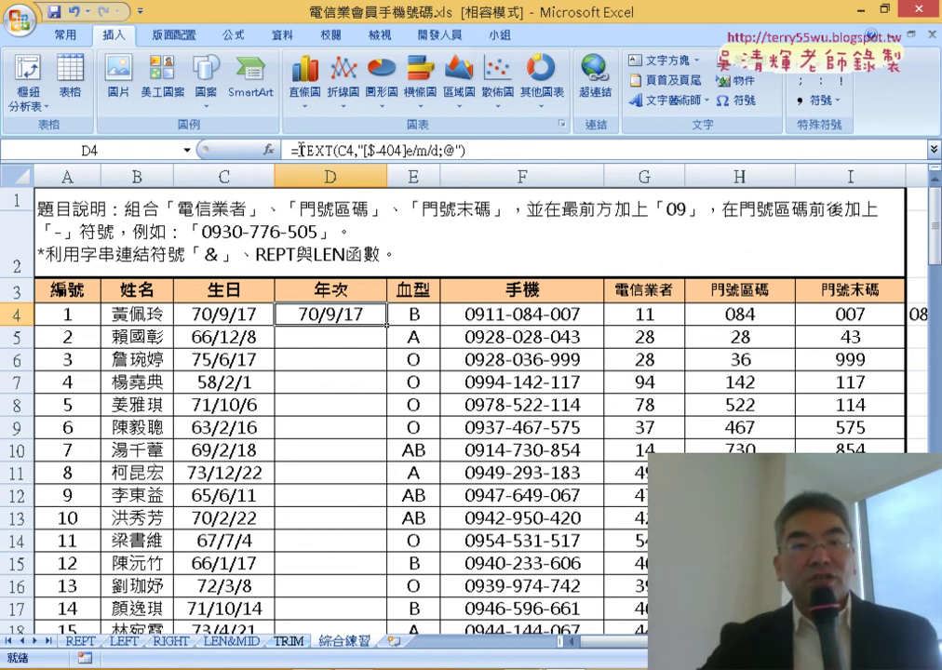
Step: Wrap D4 as =LEFT(TEXT(C4,"[$-404]e/m/d;@"),2) and fill it down column D
mouse_move(294, 150)
mouse_down()
mouse_move(490, 170)
mouse_move(484, 153)
mouse_up()
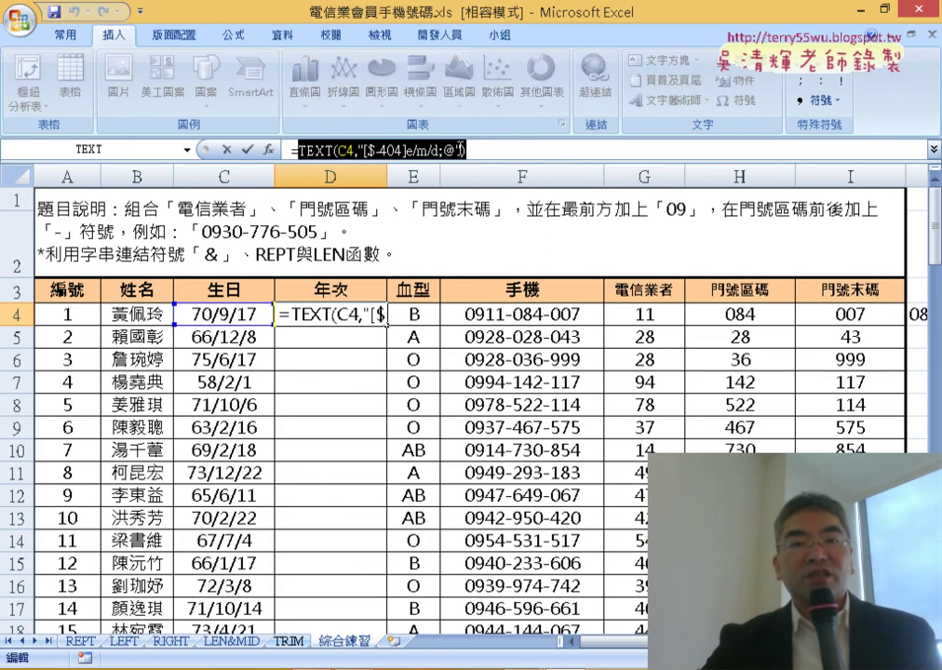
click(299, 150)
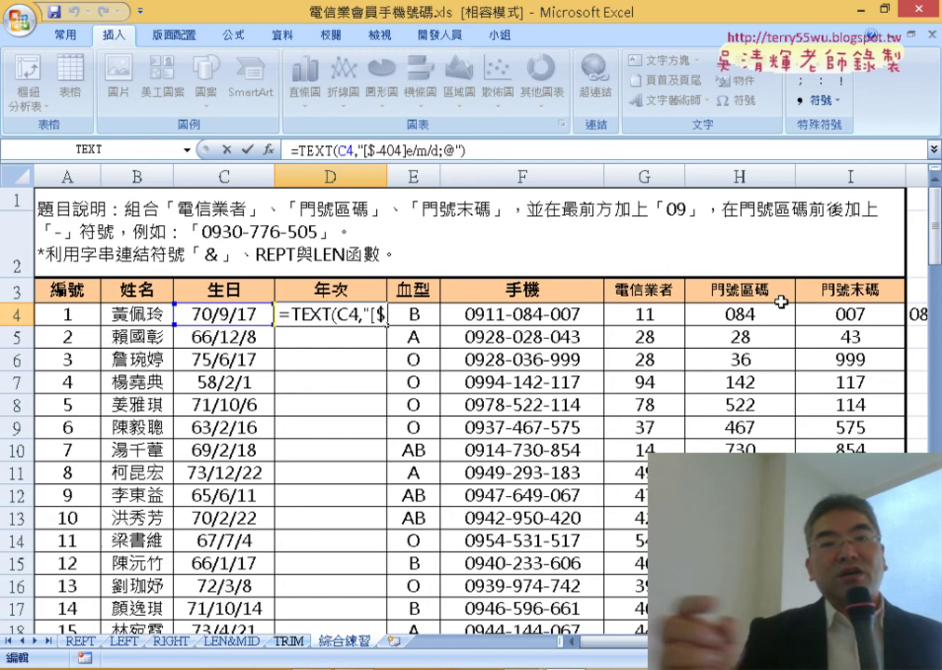
text(l)
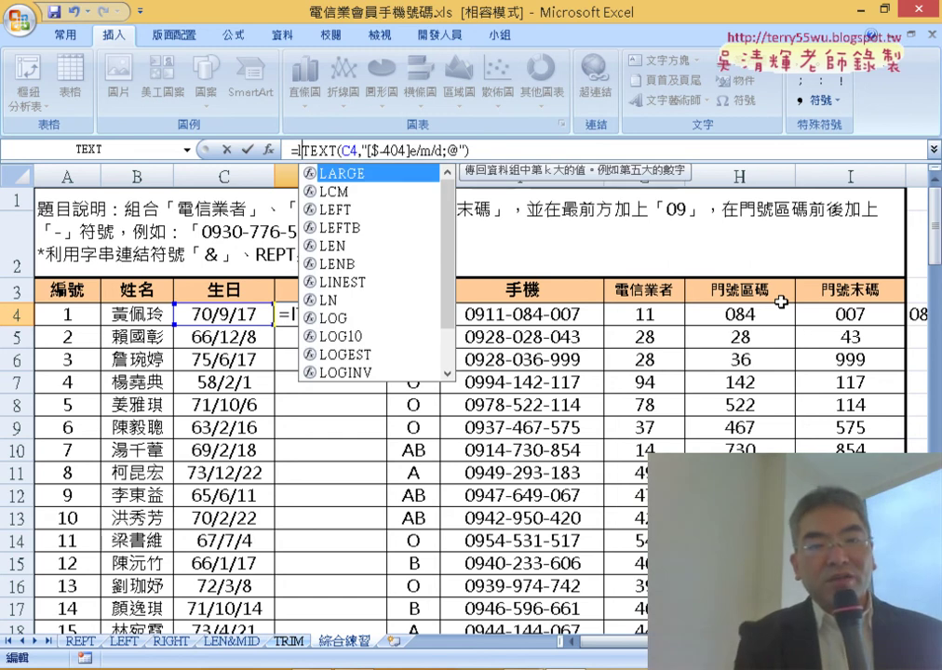
text(ef)
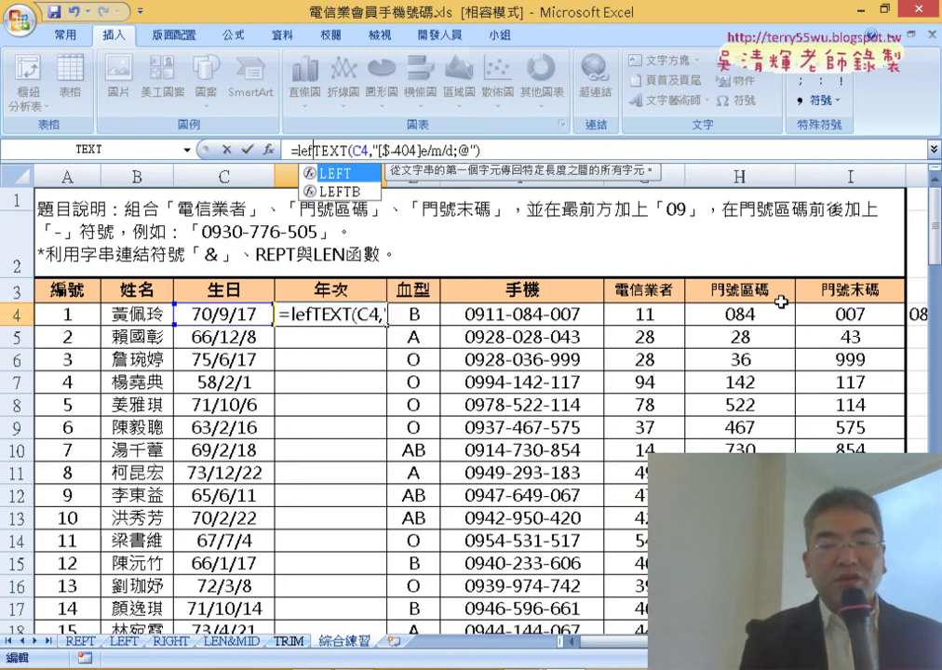
text(t()
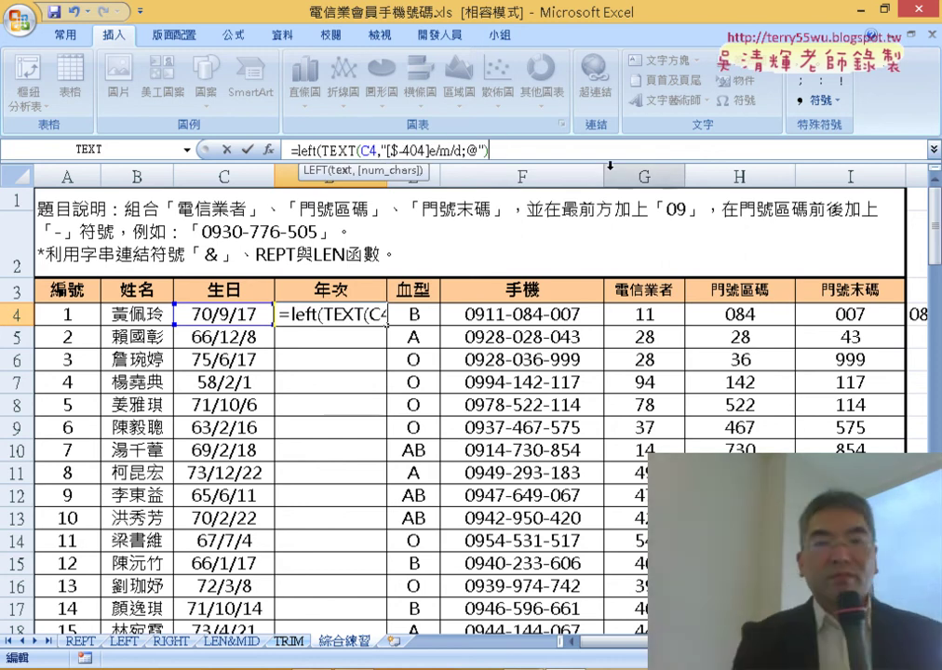
text(,)
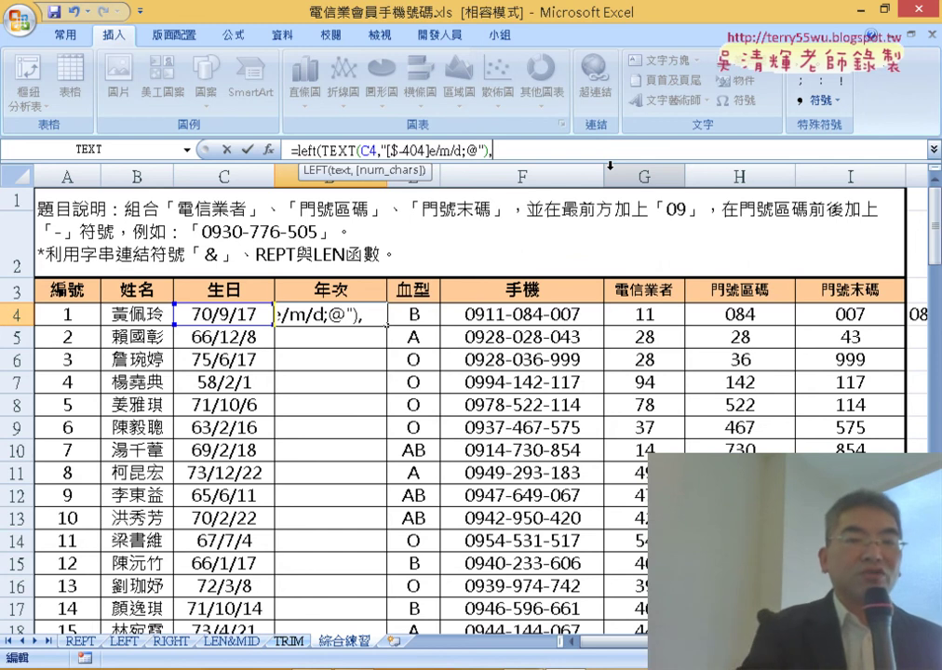
text(2)
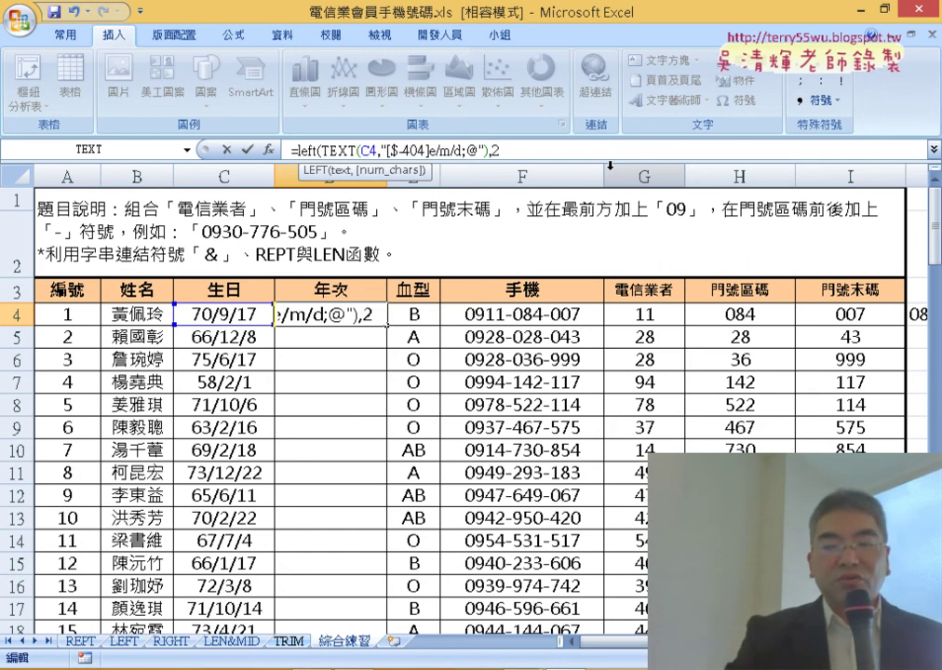
text())
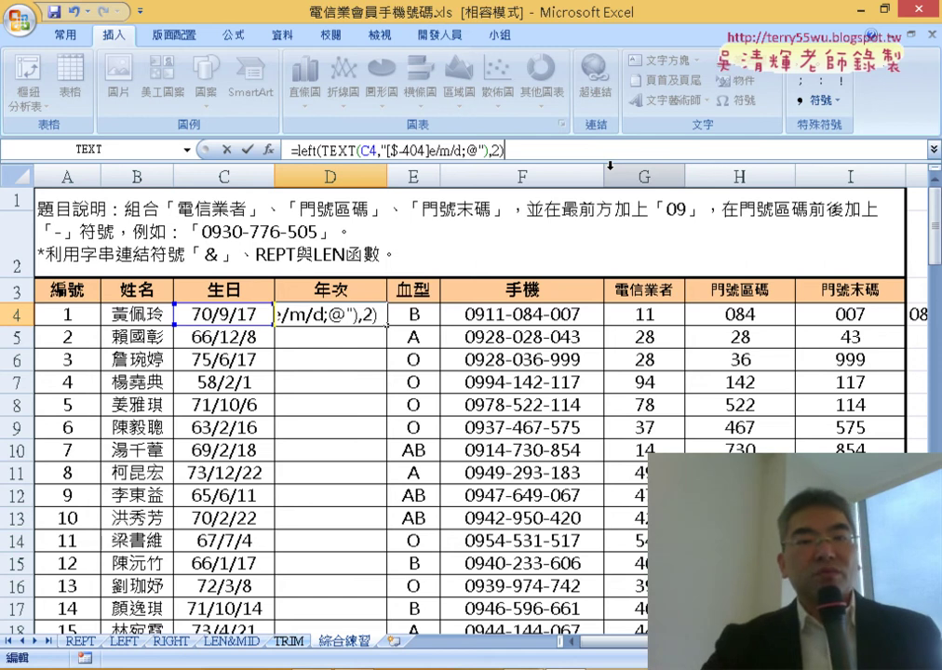
click(246, 150)
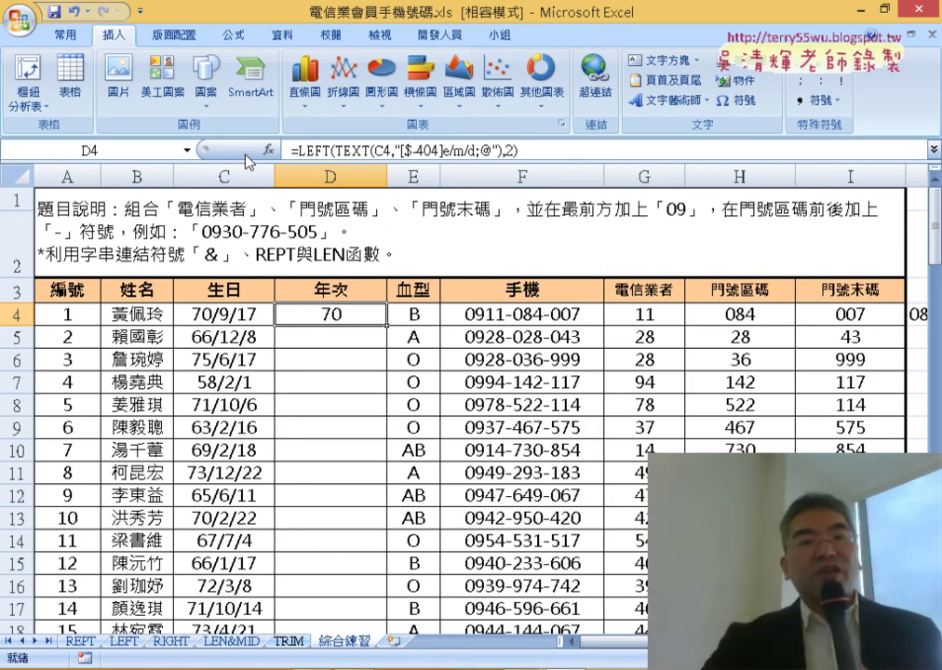
click(312, 149)
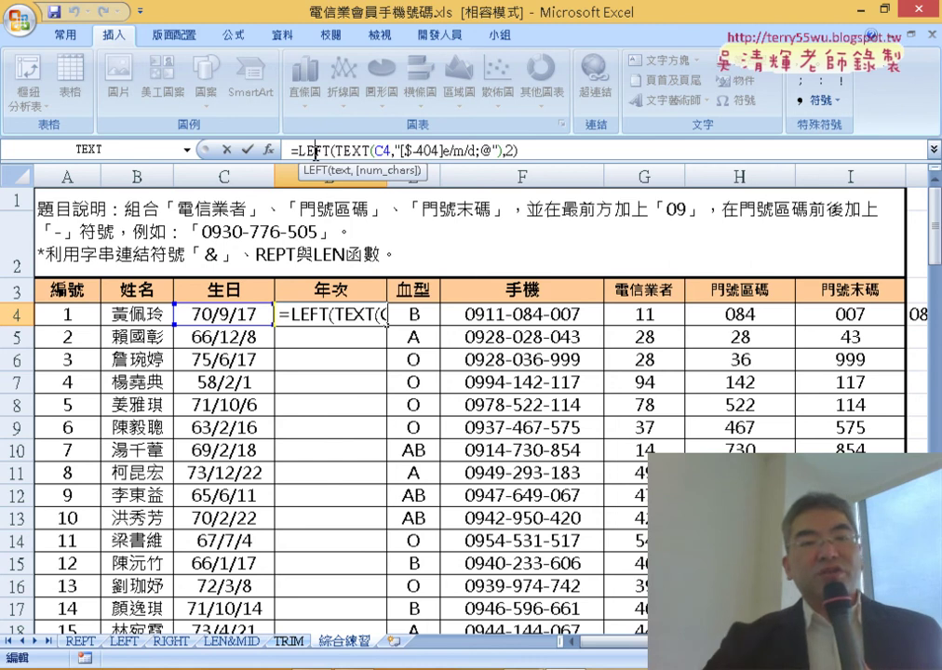
click(247, 149)
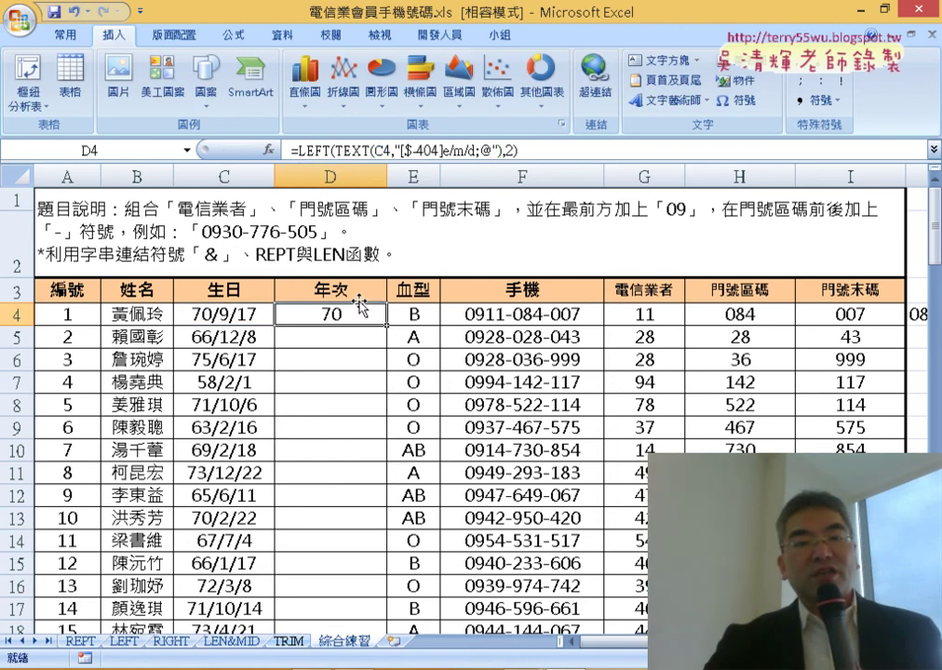
double_click(386, 325)
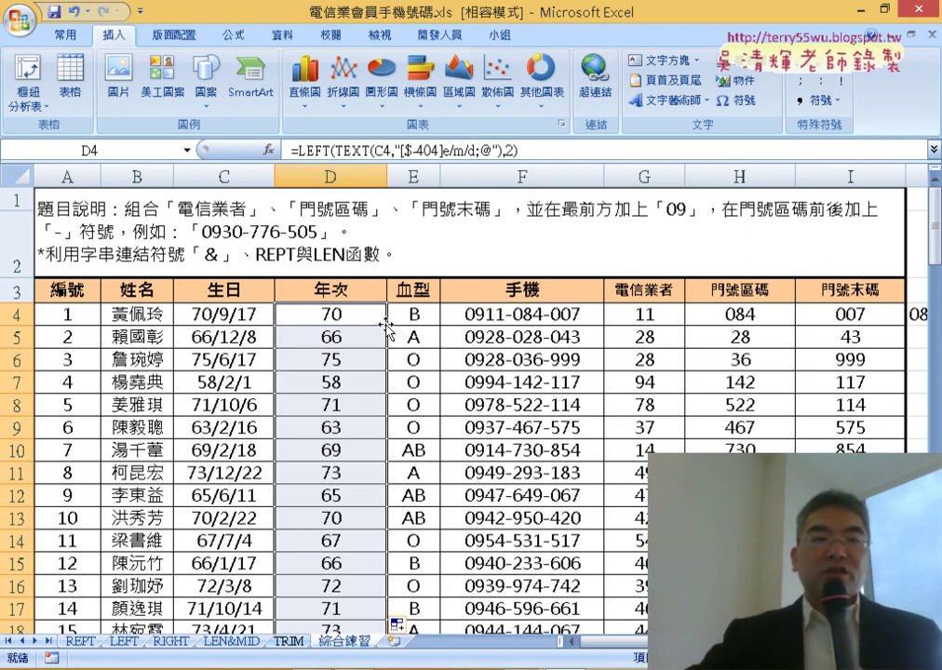
click(315, 149)
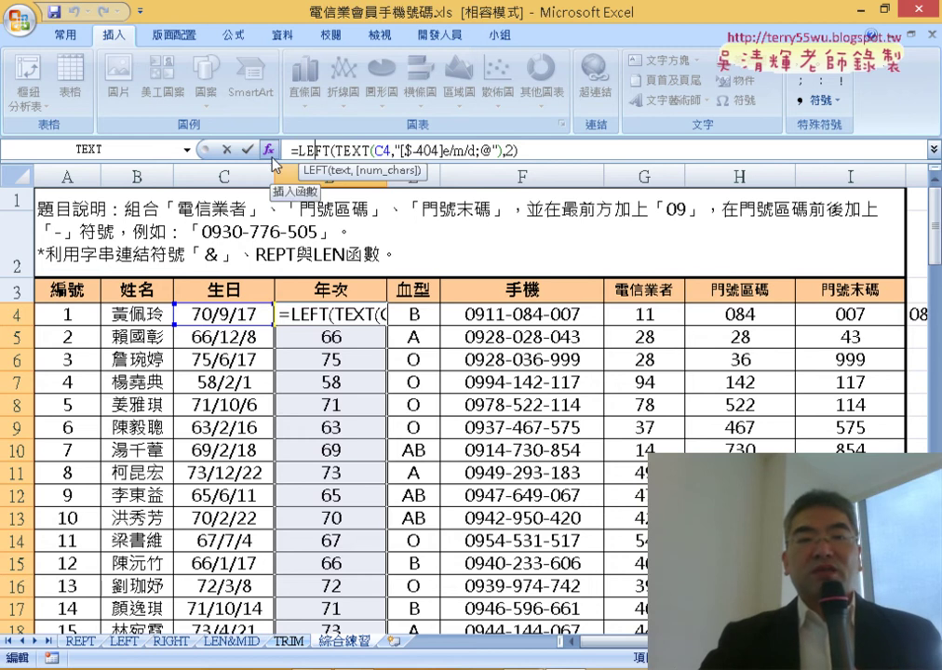
click(269, 150)
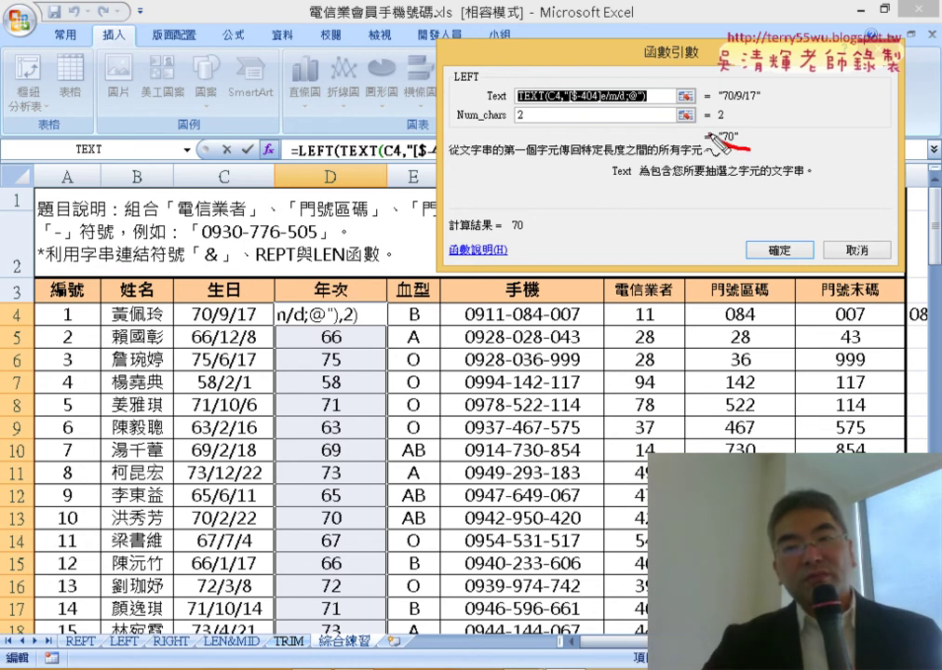
drag(818, 88, 745, 119)
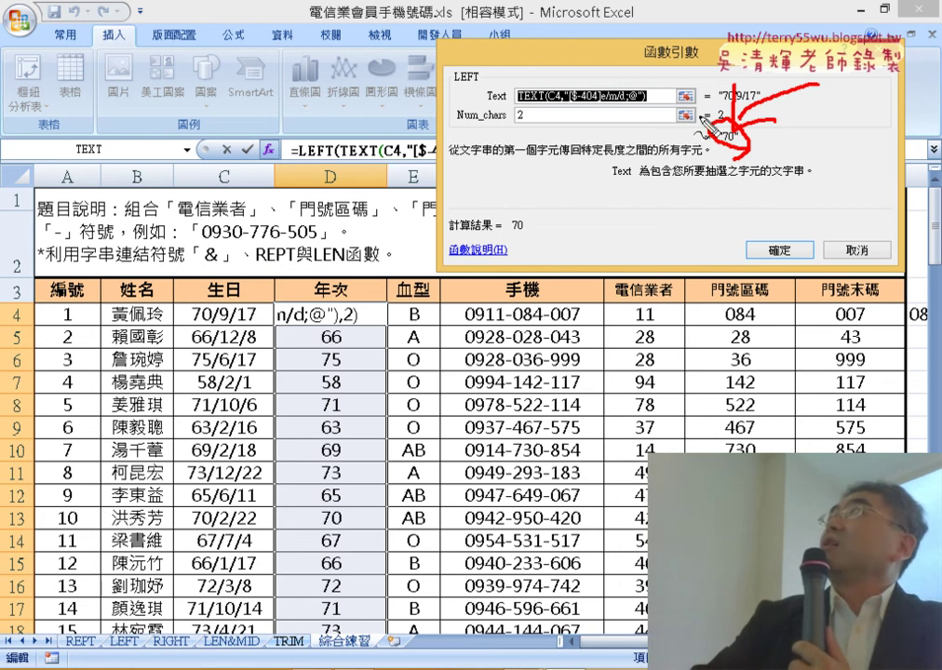
drag(689, 112, 777, 139)
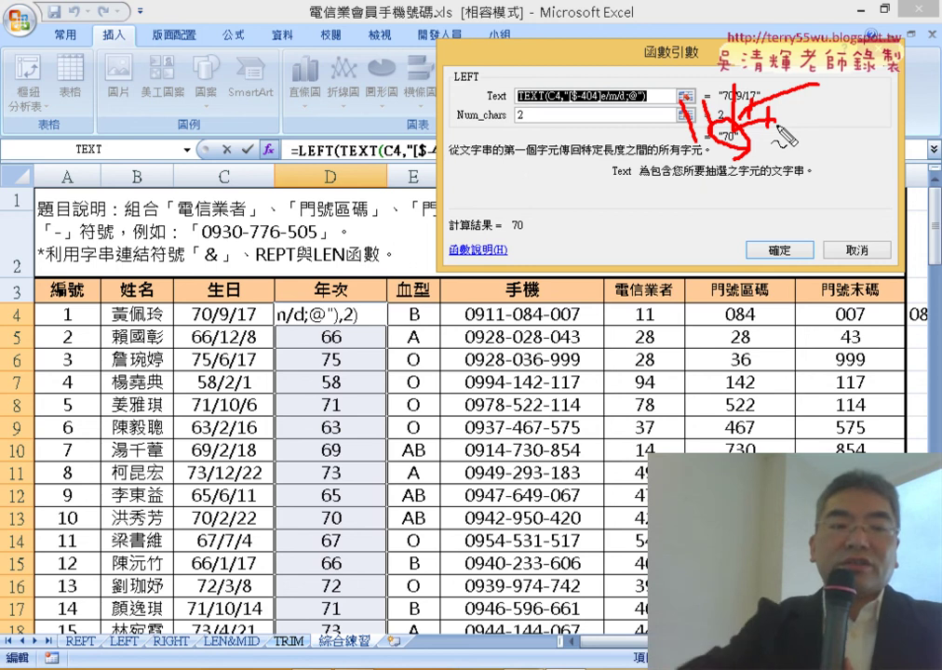
key(Escape)
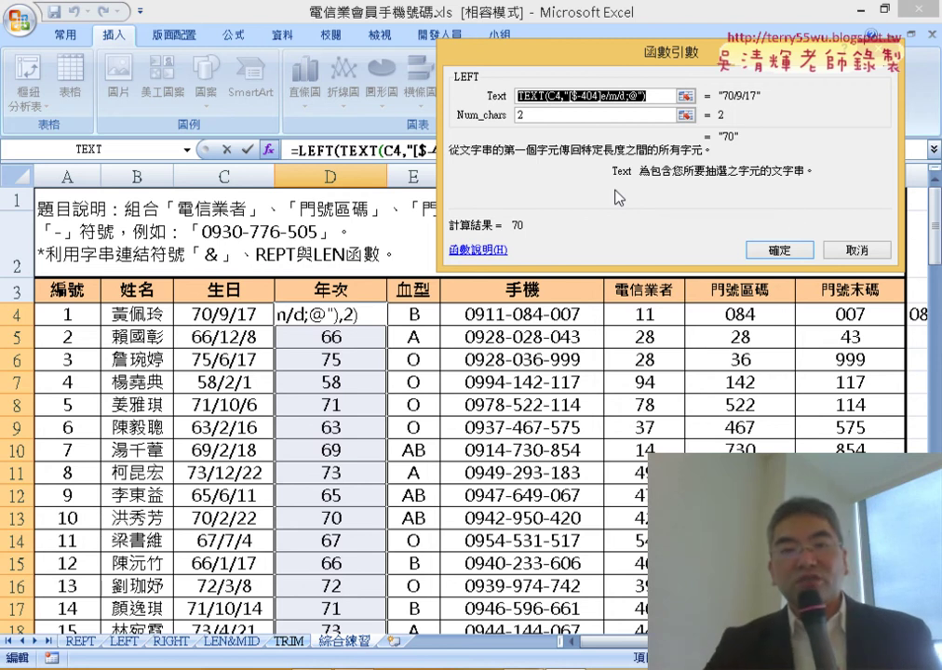
click(854, 253)
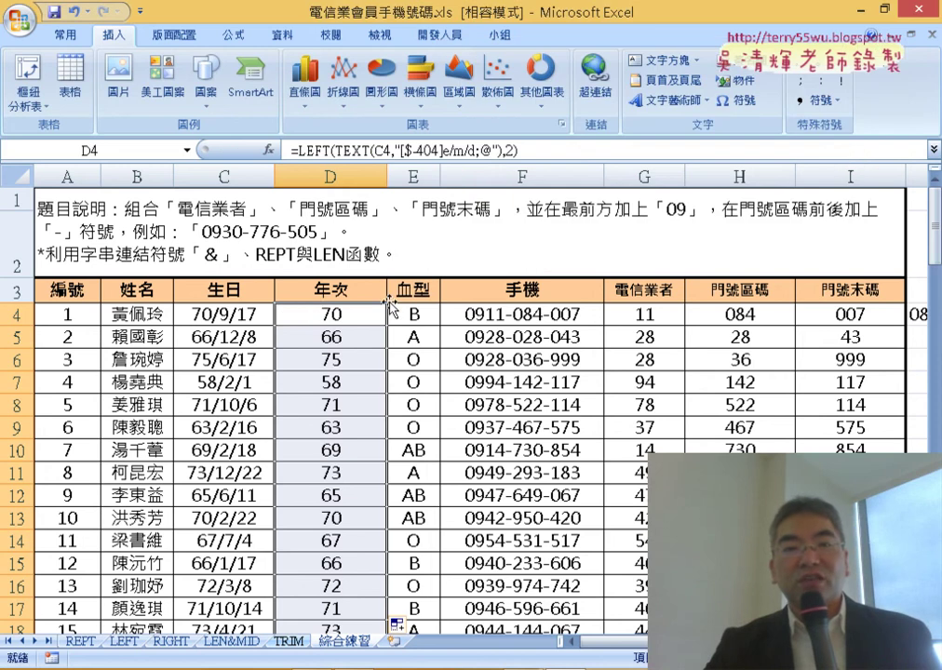
Step: Create a pivot table on a new sheet from source range 綜合練習!$A$3:$I$103
click(335, 316)
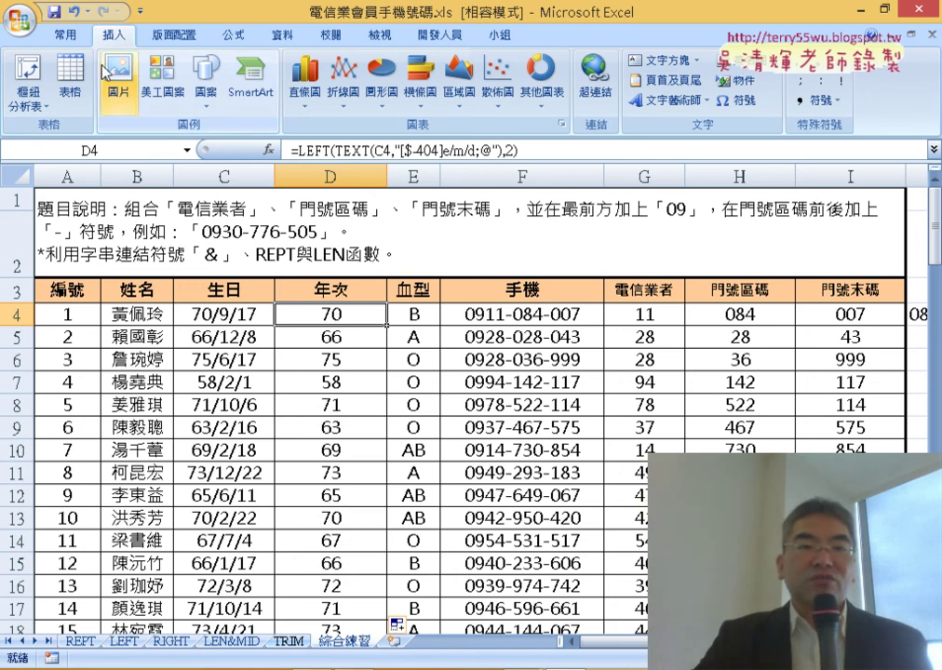
click(25, 72)
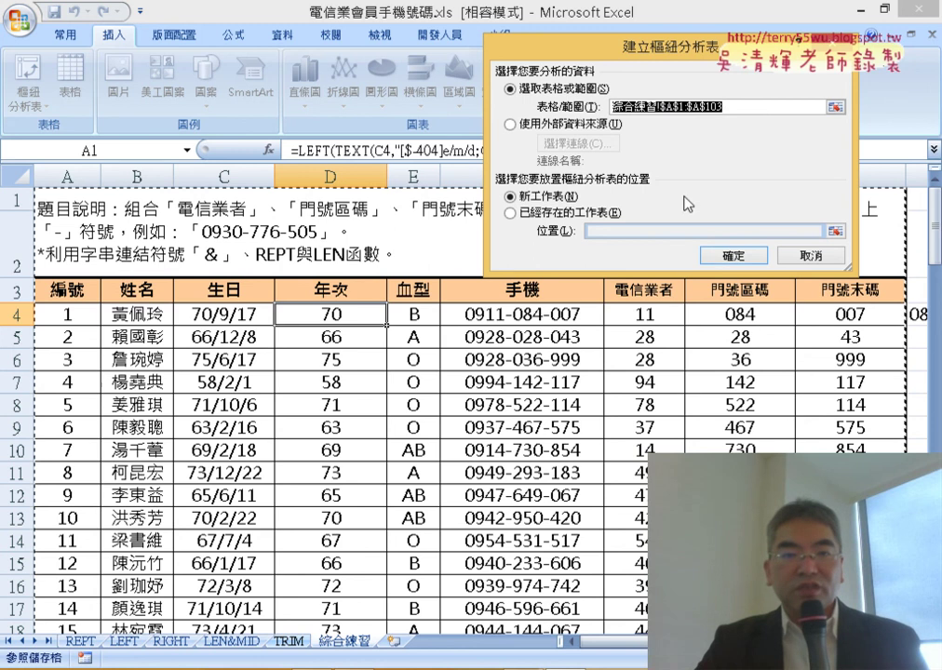
drag(623, 46, 343, 8)
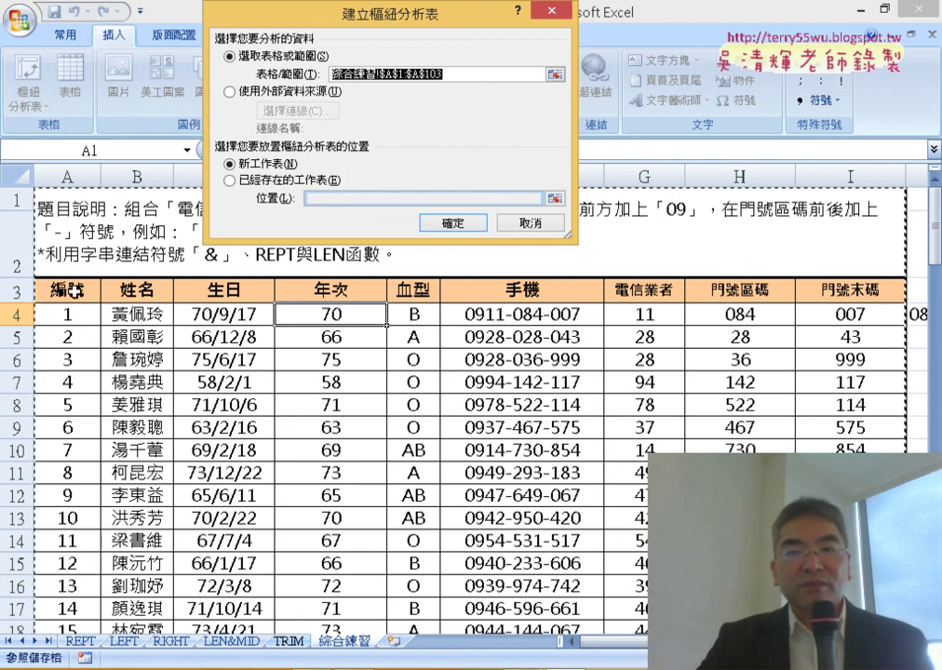
click(77, 290)
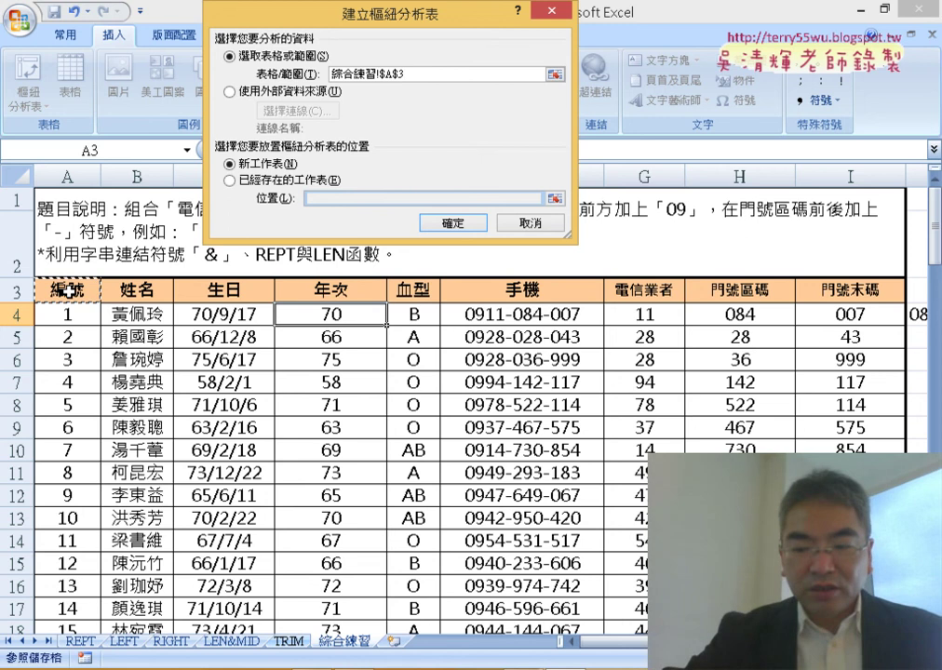
key(ctrl+shift+Right)
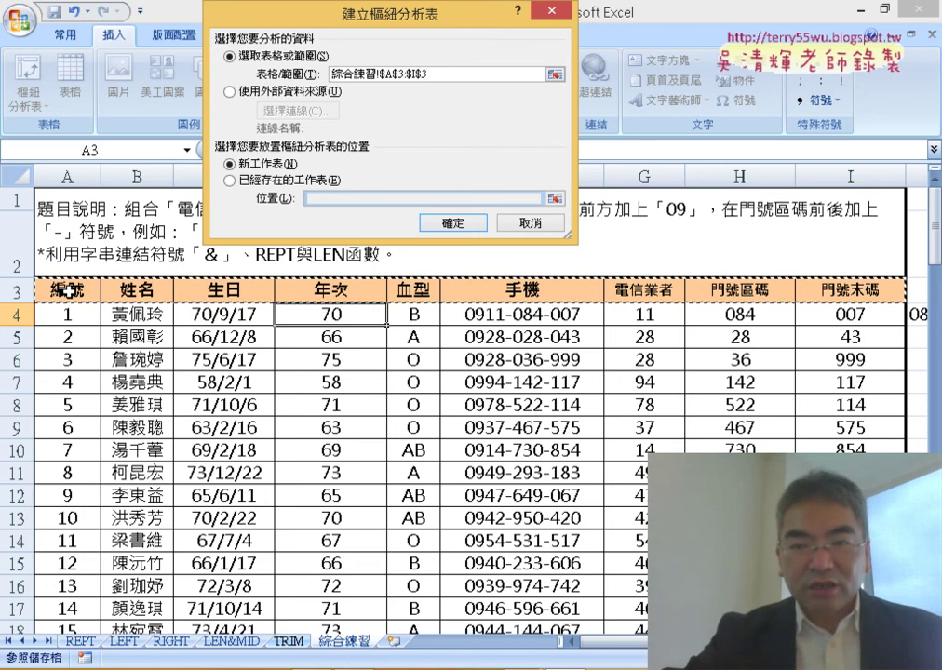
key(ctrl+shift+Down)
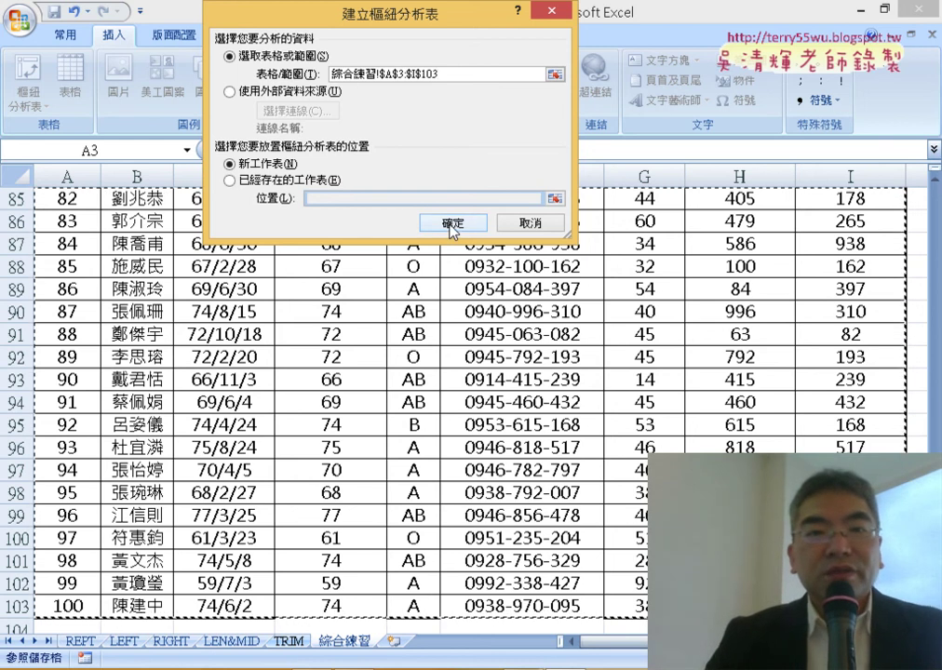
drag(438, 73, 321, 77)
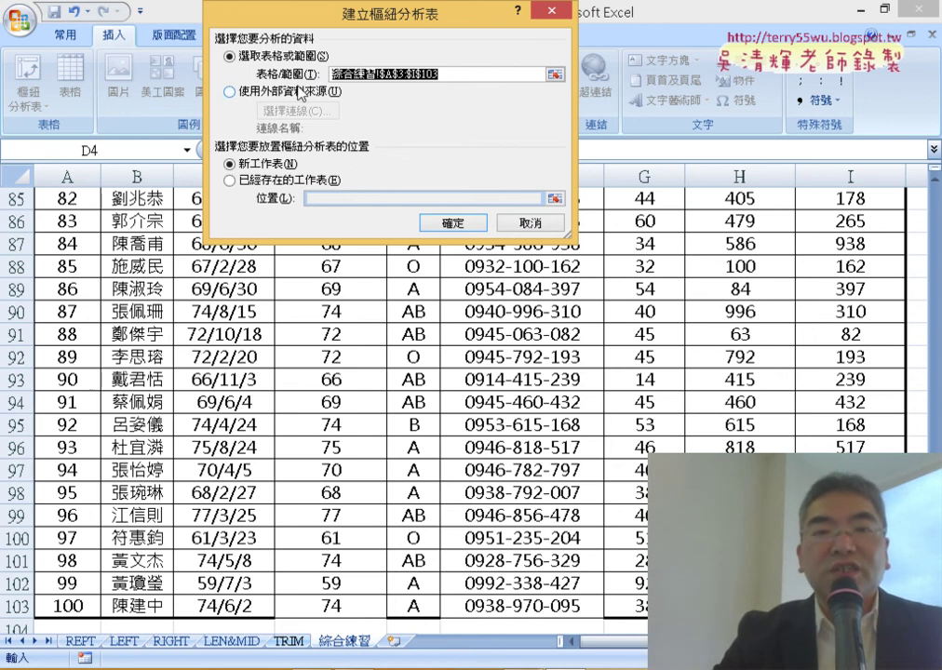
click(472, 225)
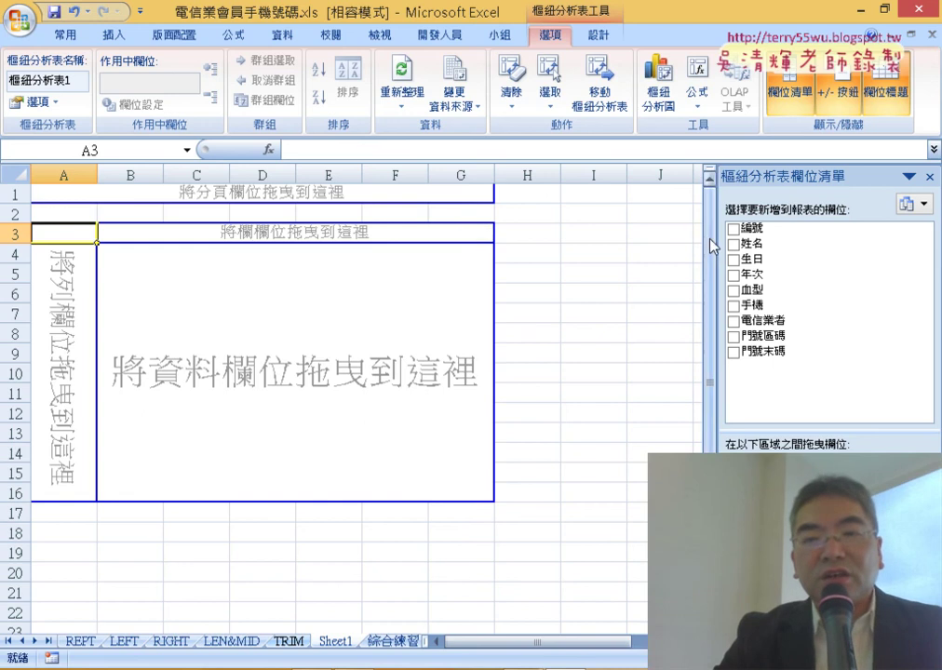
Step: Add 年次 as the pivot row labels and as a counted value
drag(762, 275, 604, 233)
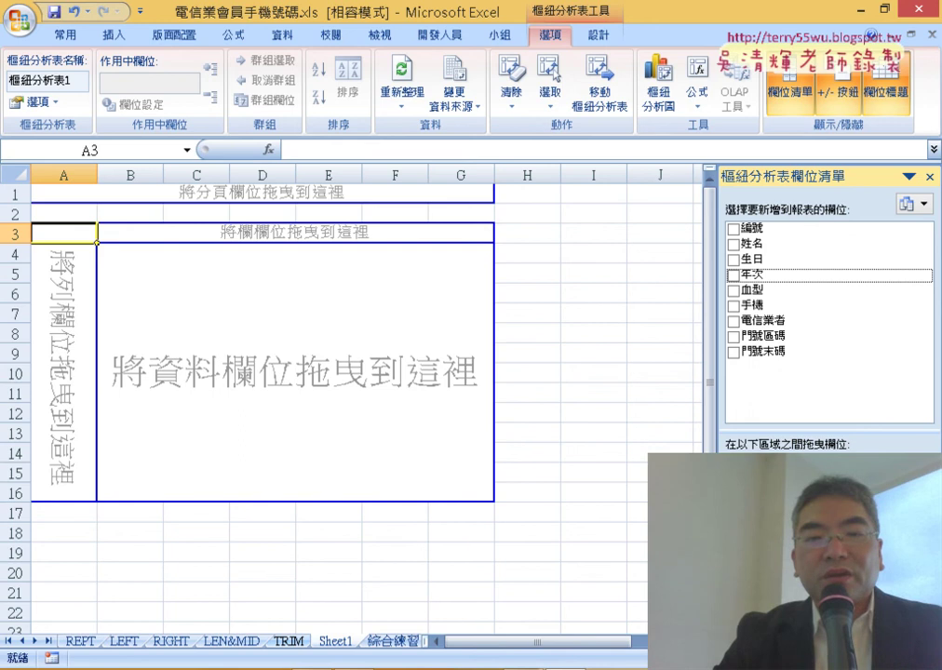
drag(604, 233, 64, 372)
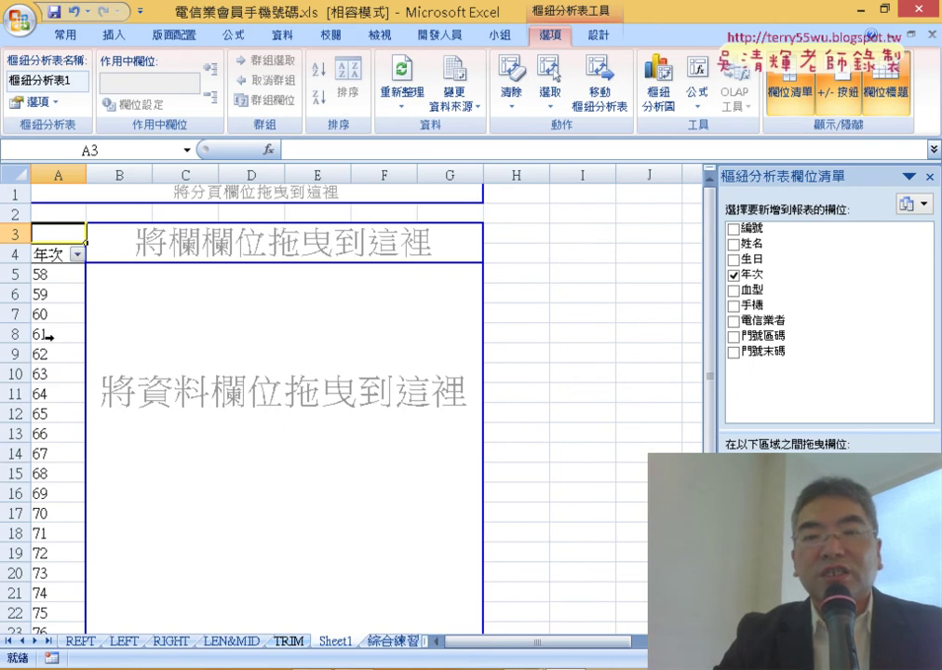
click(774, 279)
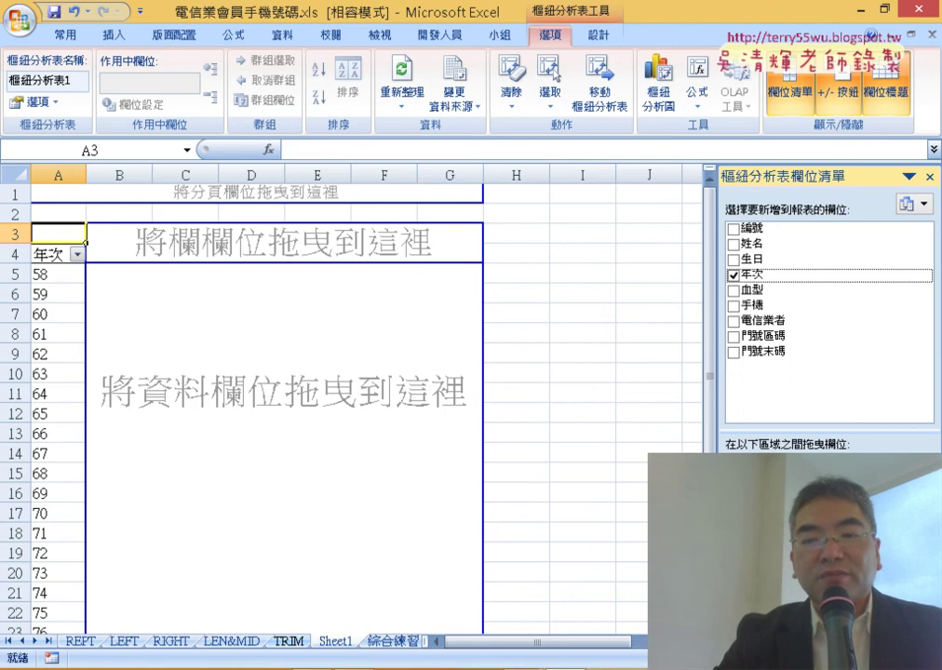
drag(774, 275, 866, 577)
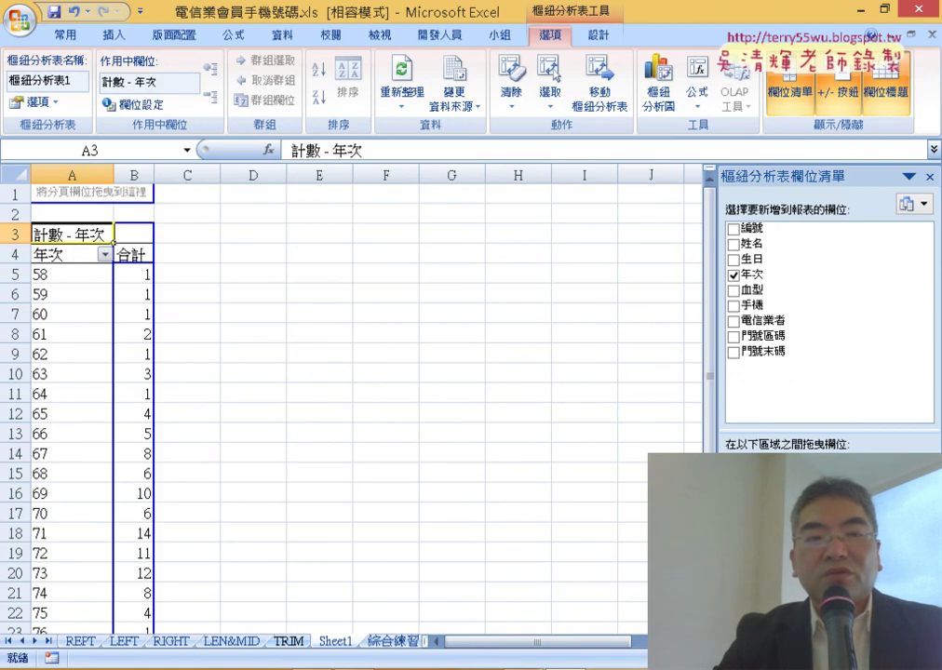
Step: Select the year labels and the 合計 count column, ending with all of column A
click(56, 275)
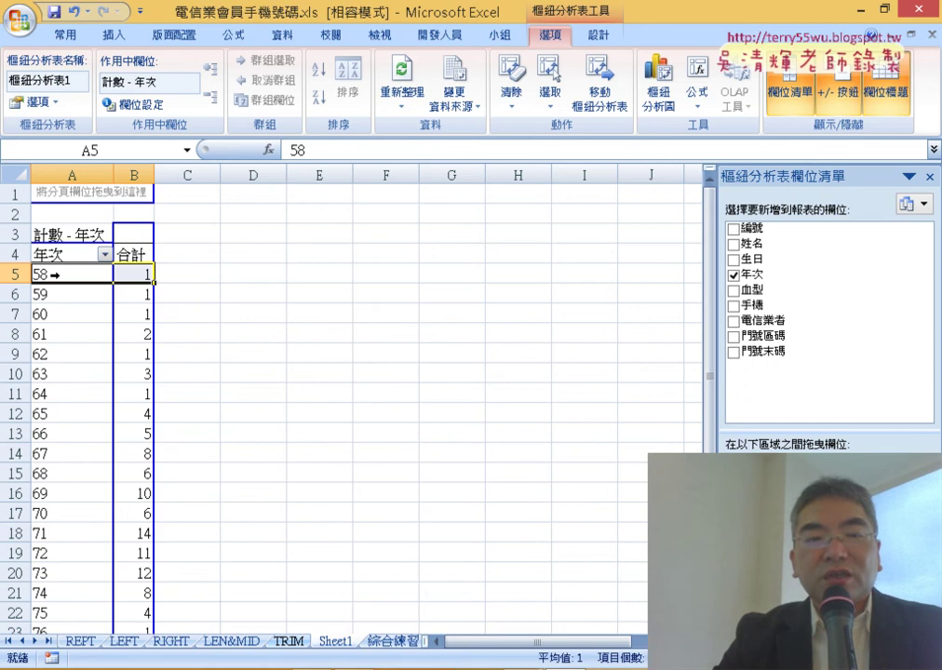
mouse_move(56, 274)
mouse_down()
mouse_move(42, 295)
mouse_move(53, 335)
mouse_up()
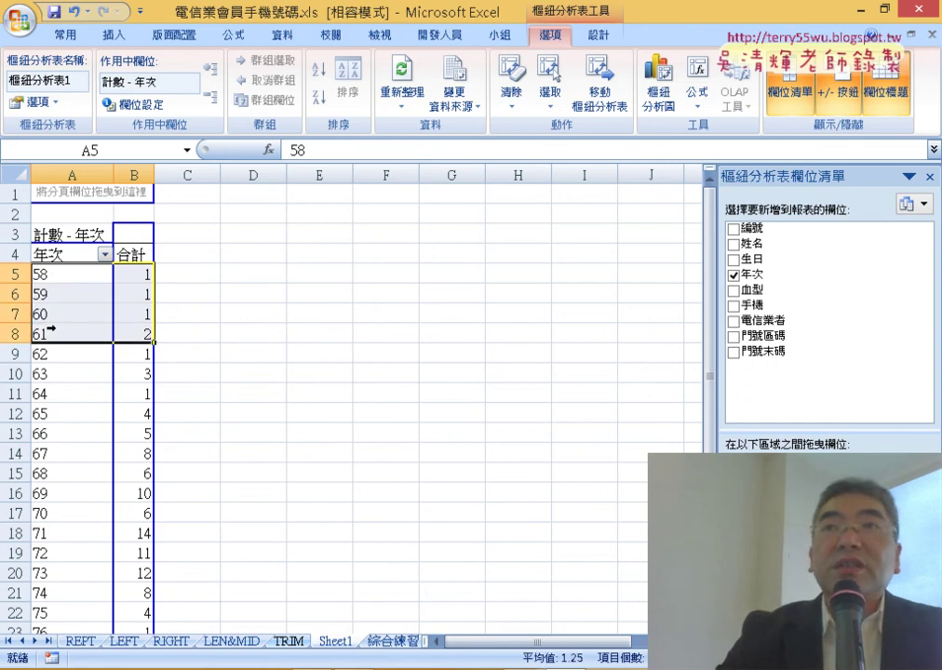
scroll(42, 335, down, 1)
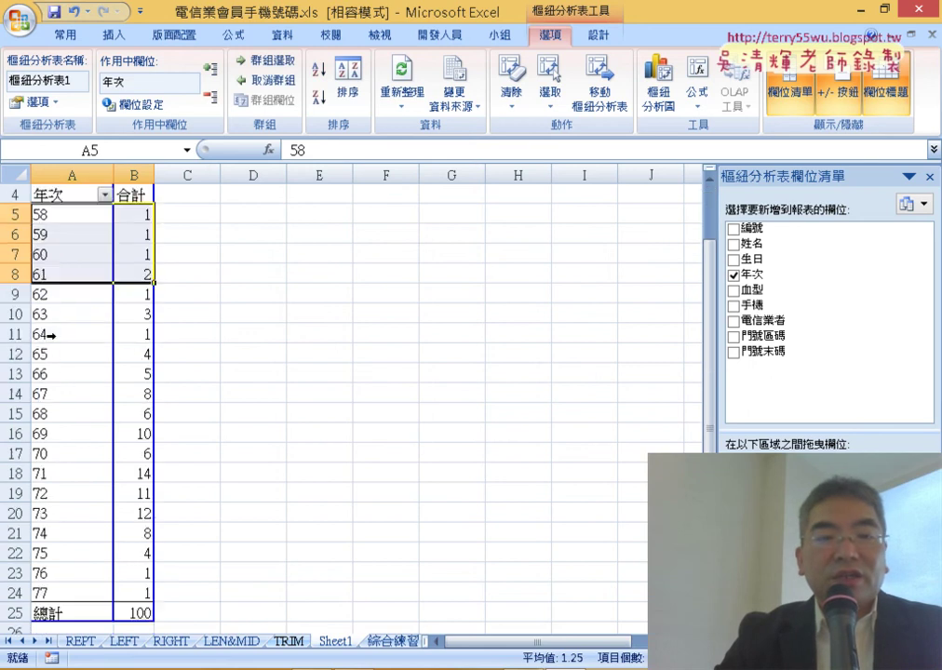
scroll(41, 335, down, 1)
scroll(42, 335, up, 1)
click(41, 300)
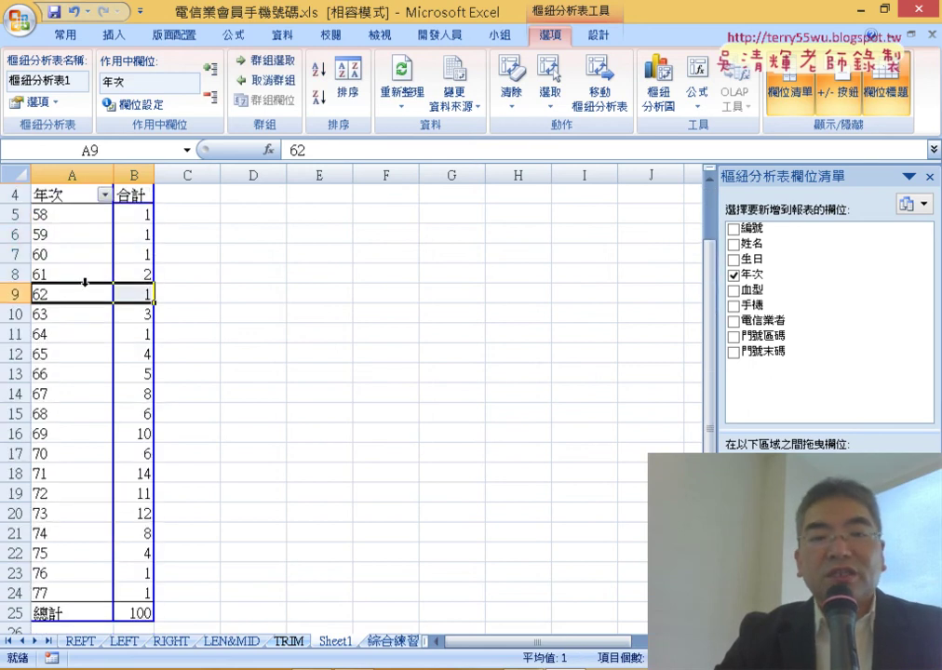
click(134, 175)
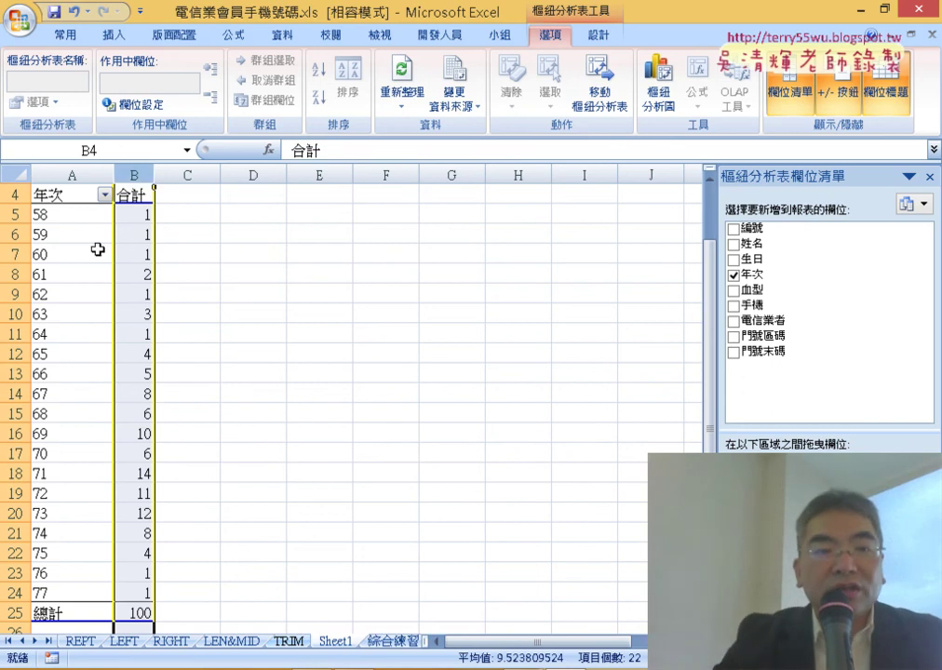
scroll(185, 289, up, 1)
click(68, 277)
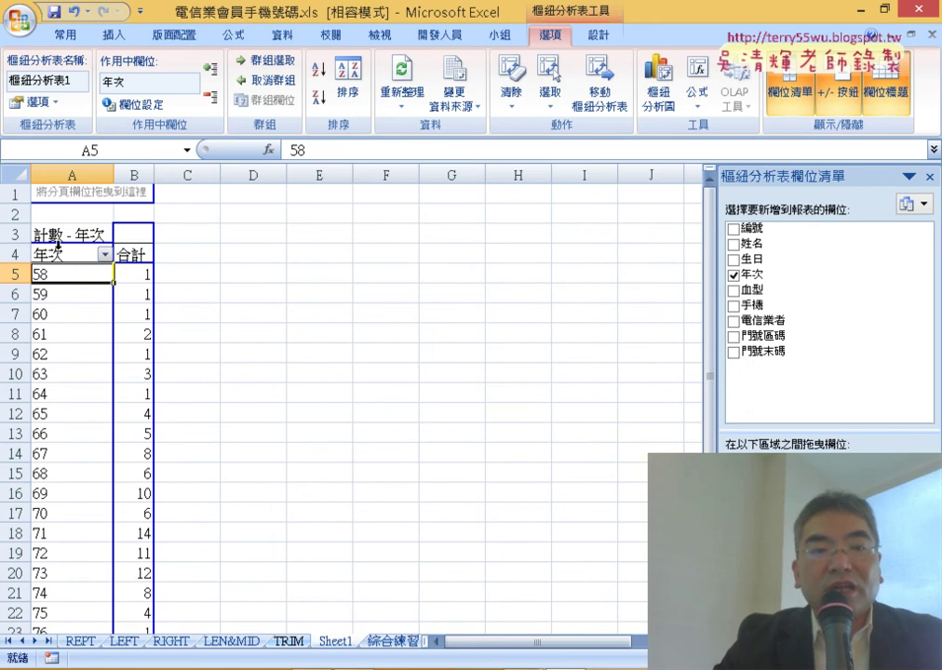
click(73, 178)
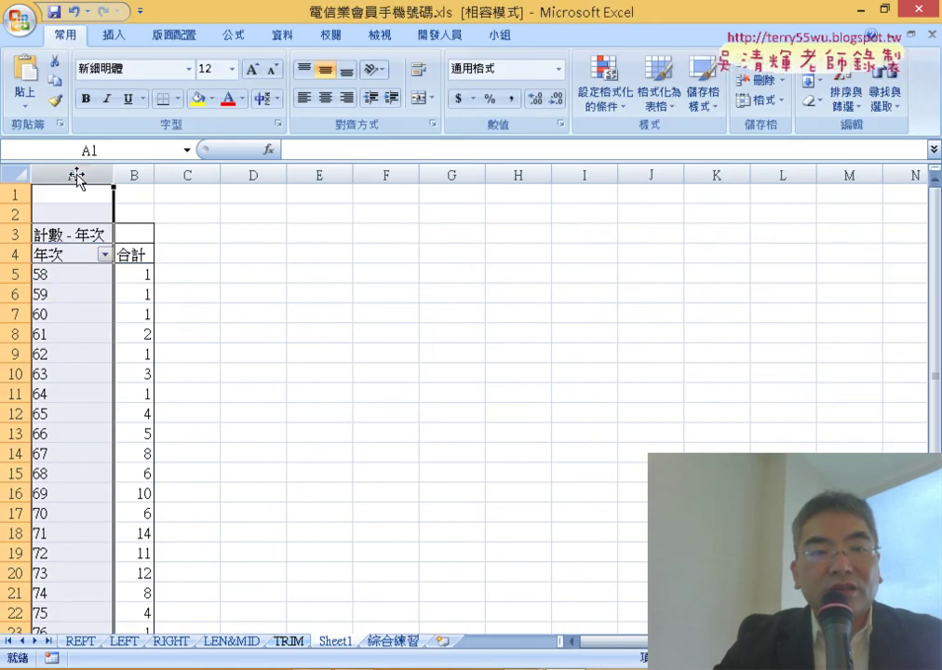
Step: Try grouping the 年次 row labels from year 58 with 群組(G)
click(63, 273)
right_click(62, 274)
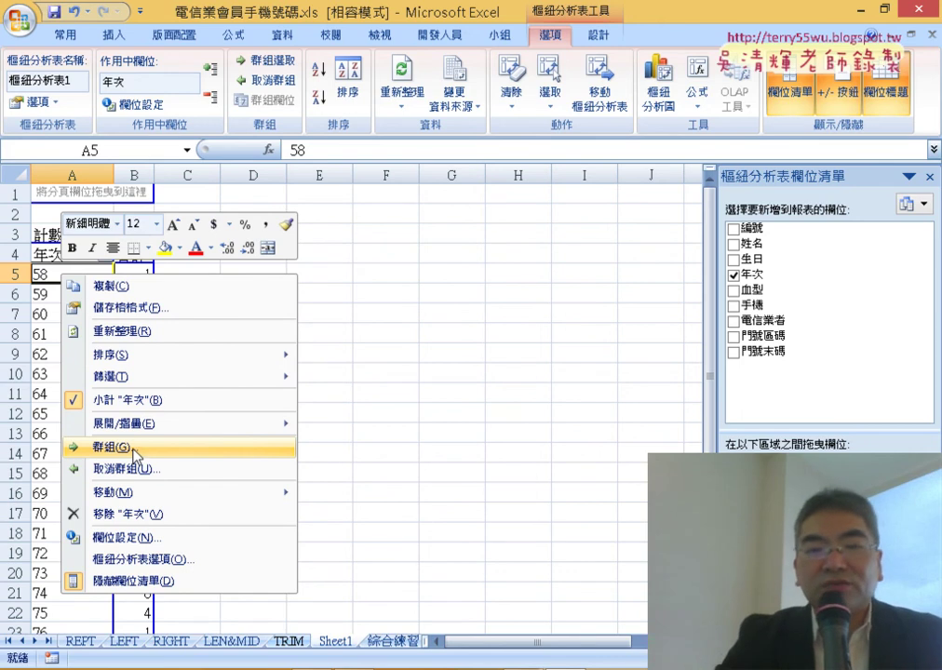
click(136, 455)
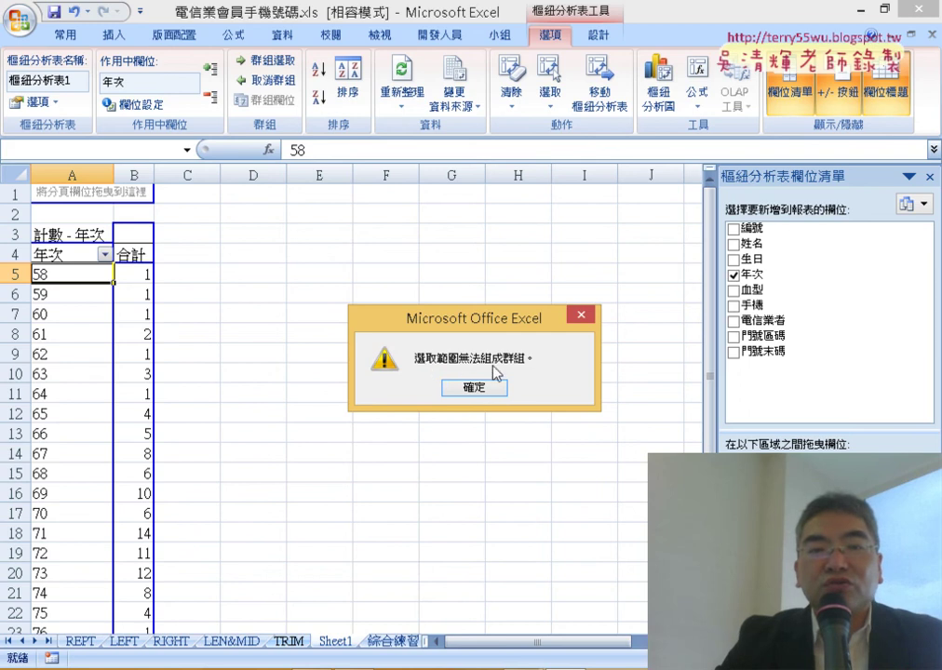
Step: Drag the cannot-be-grouped warning toward the top-left of the window
mouse_move(468, 321)
mouse_down()
mouse_move(294, 263)
mouse_move(332, 156)
mouse_up()
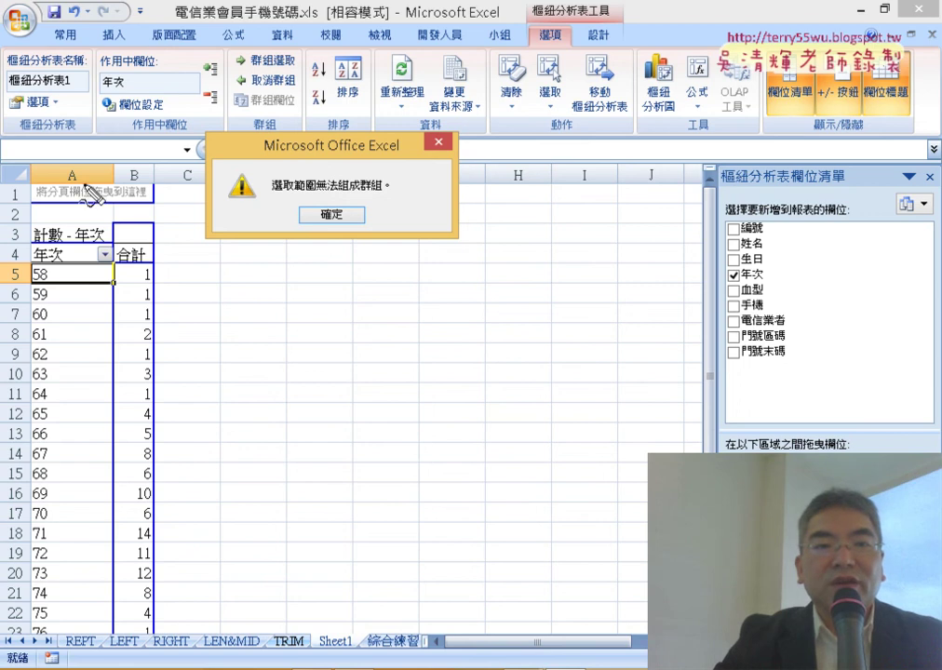
Step: Dismiss the cannot-be-grouped warning with 確定
drag(82, 152, 93, 163)
mouse_move(154, 57)
mouse_down()
mouse_move(88, 153)
mouse_move(129, 139)
mouse_up()
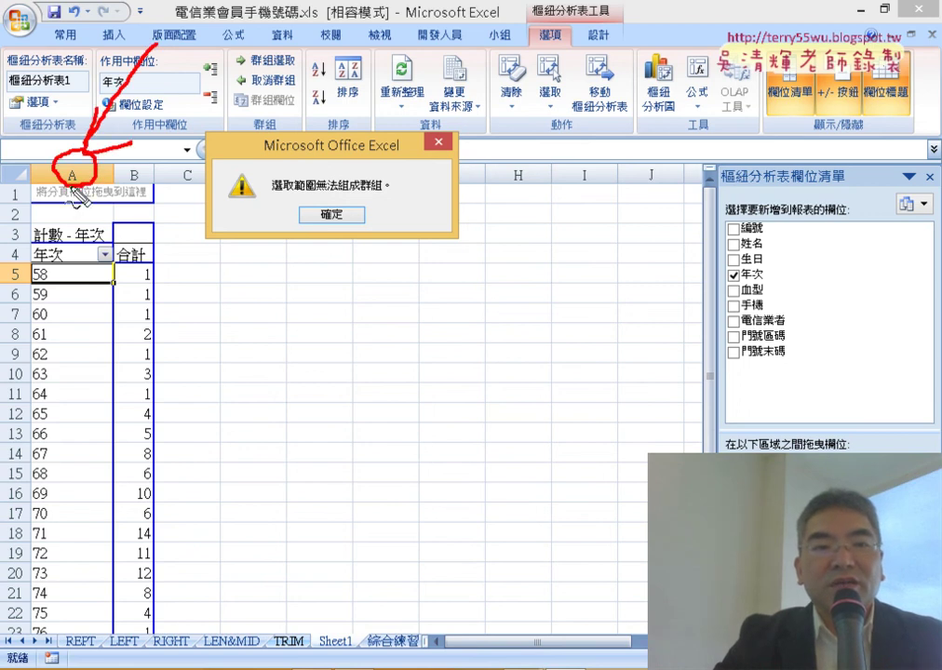
drag(74, 190, 51, 238)
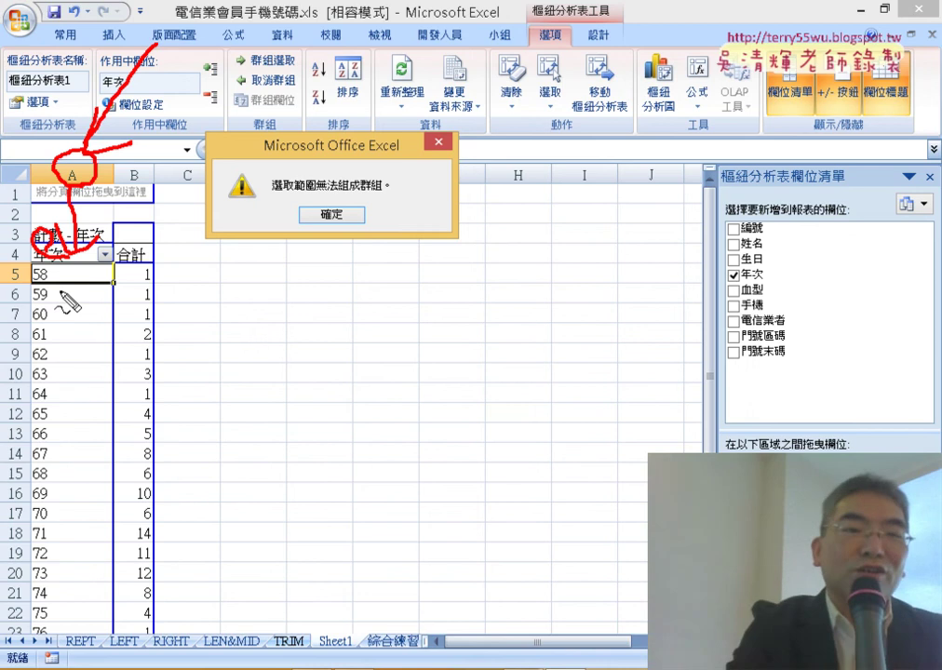
key(Escape)
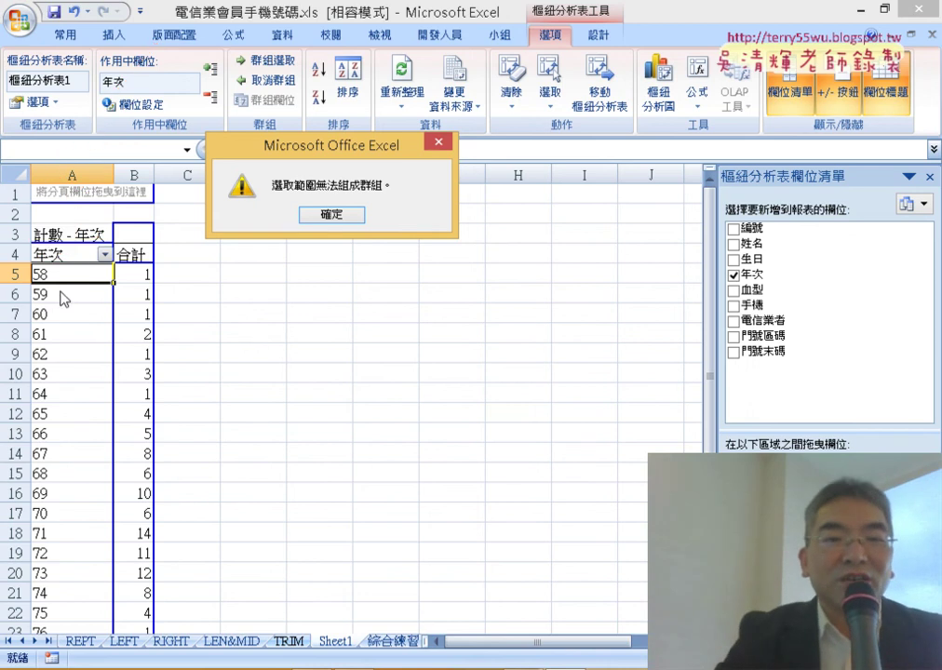
click(332, 214)
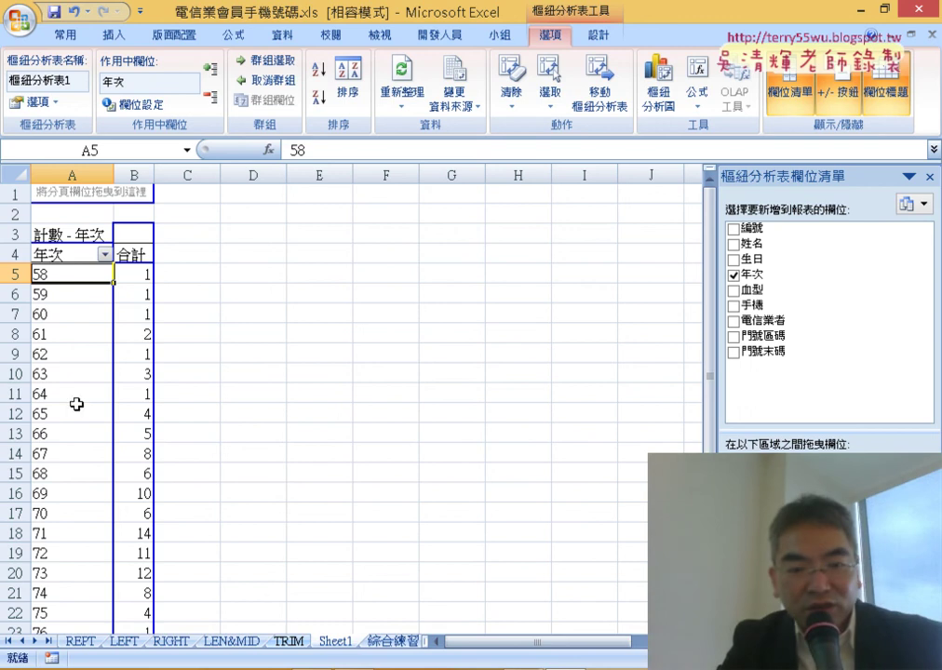
Step: Delete Sheet1 with its pivot table, returning to the 綜合練習 sheet
right_click(332, 651)
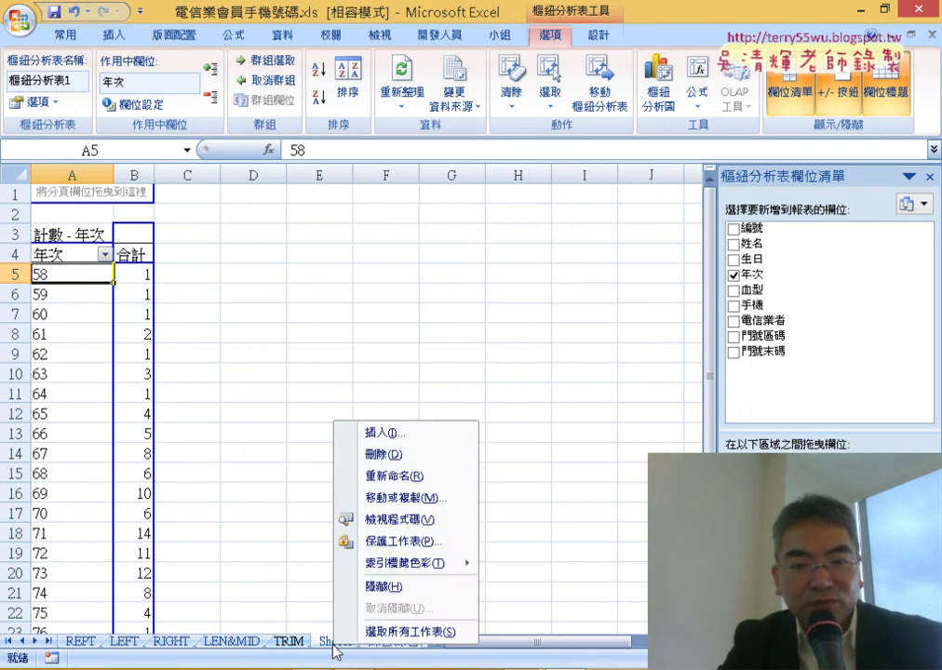
click(394, 454)
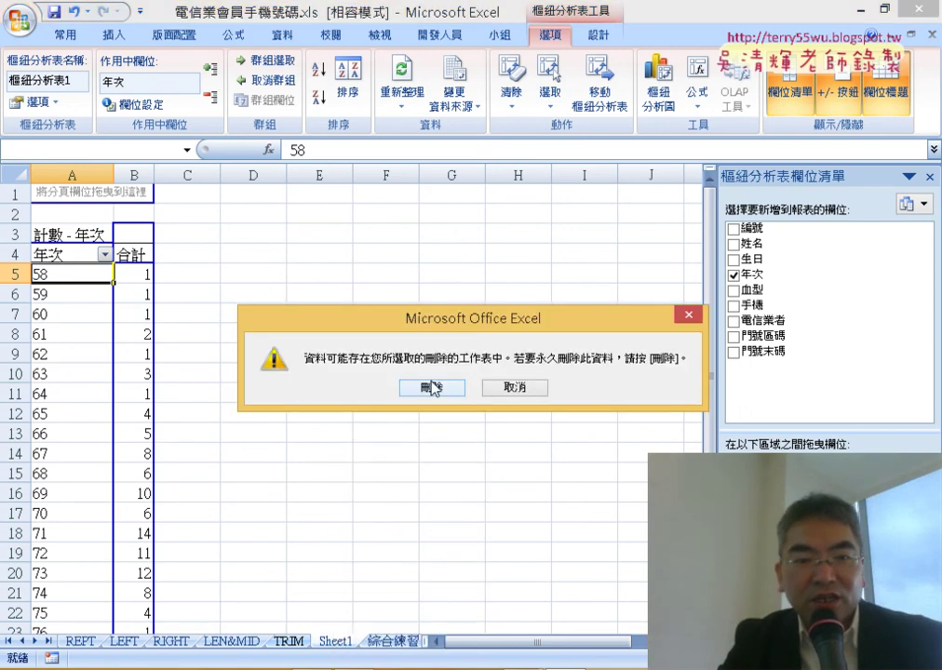
click(427, 388)
scroll(418, 386, up, 8)
scroll(414, 391, up, 8)
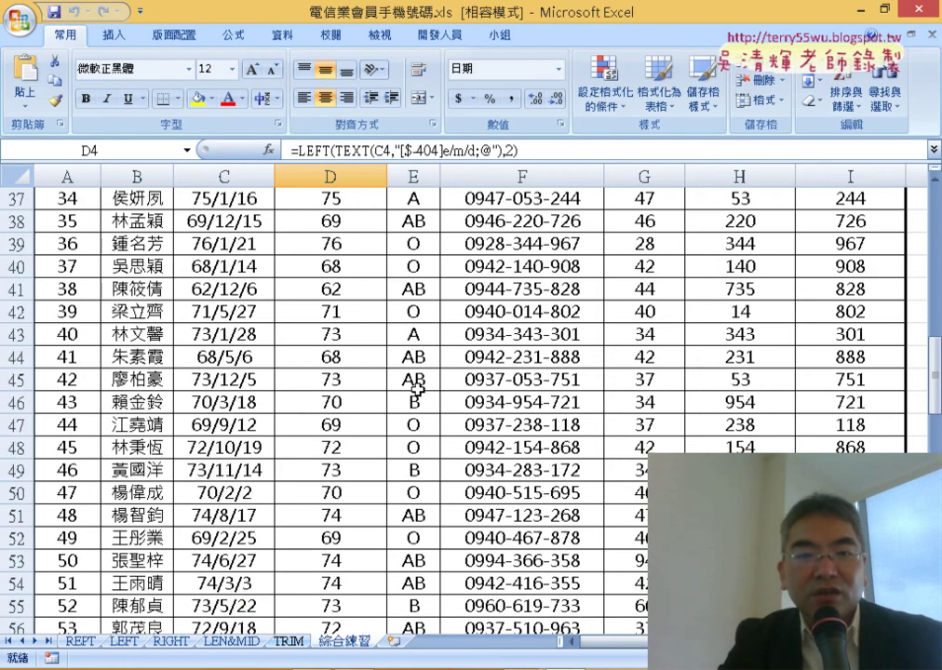
scroll(419, 383, up, 8)
scroll(390, 353, up, 4)
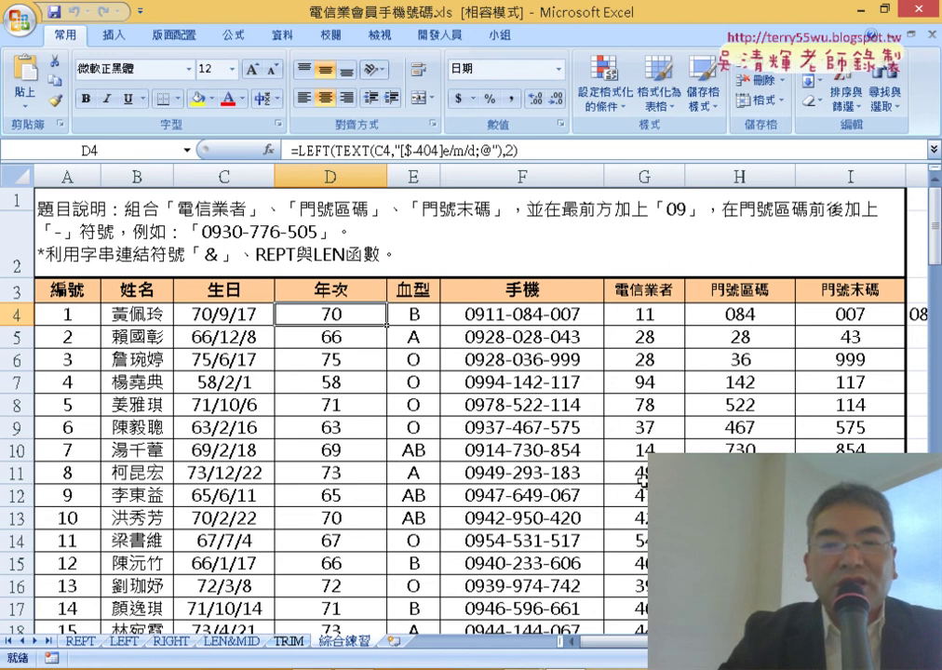
scroll(800, 372, right, 1)
scroll(824, 378, right, 1)
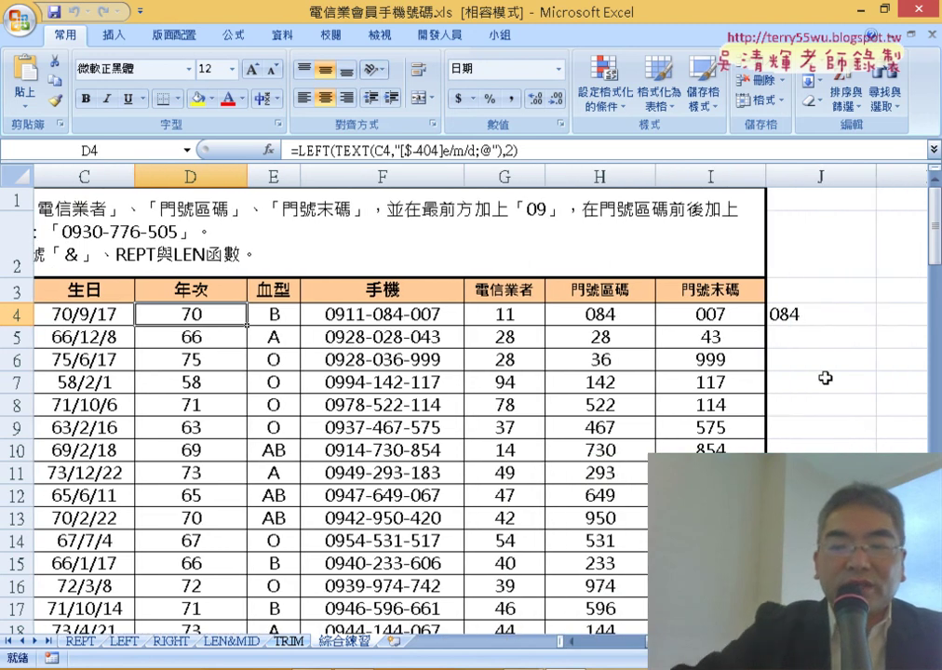
Step: Clear J4 and start an Insert Function there, filtered to the Text category
click(798, 319)
key(Delete)
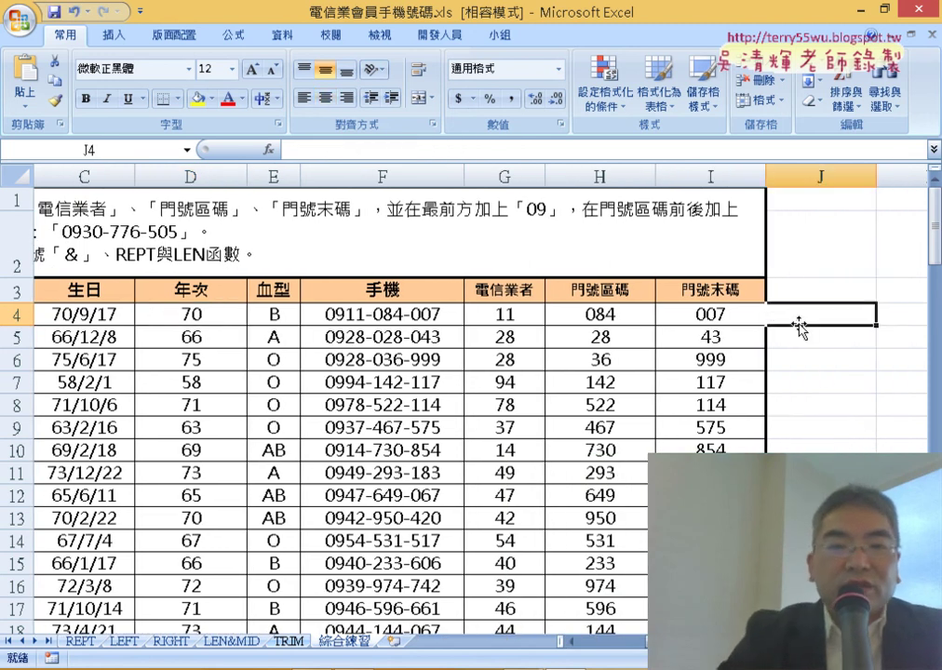
click(268, 149)
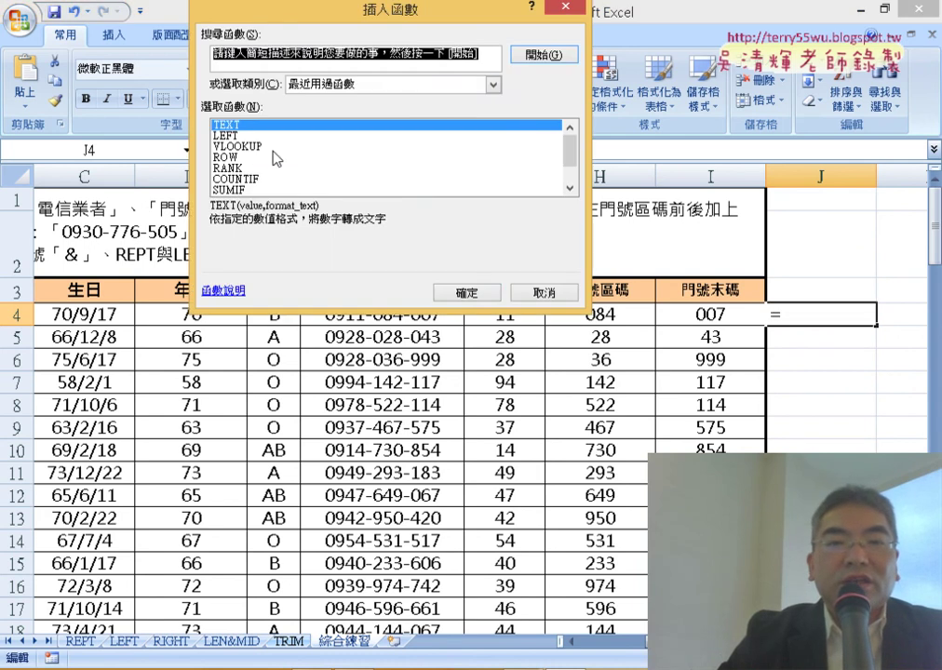
click(396, 81)
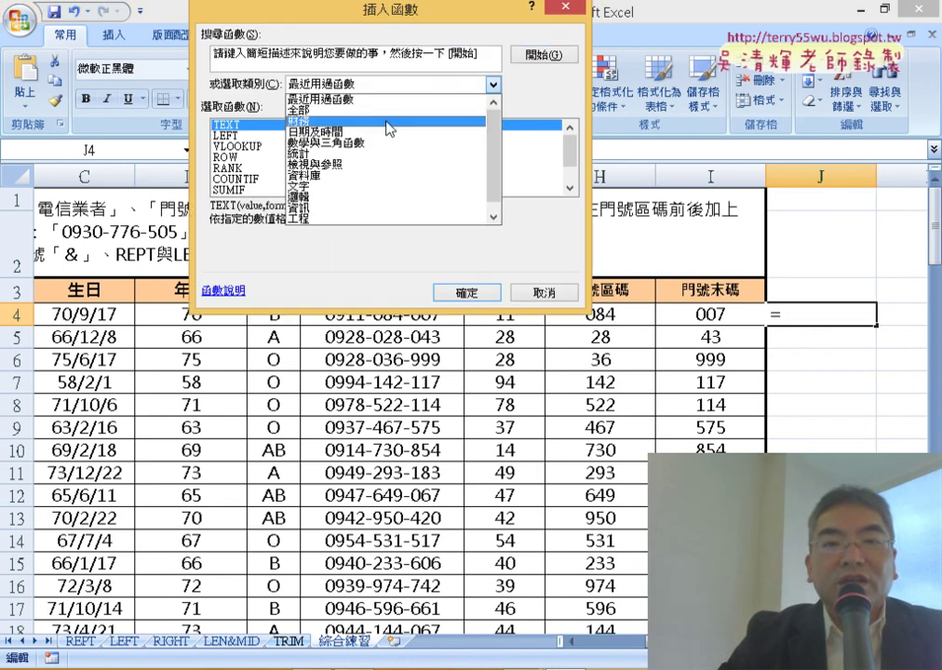
click(395, 188)
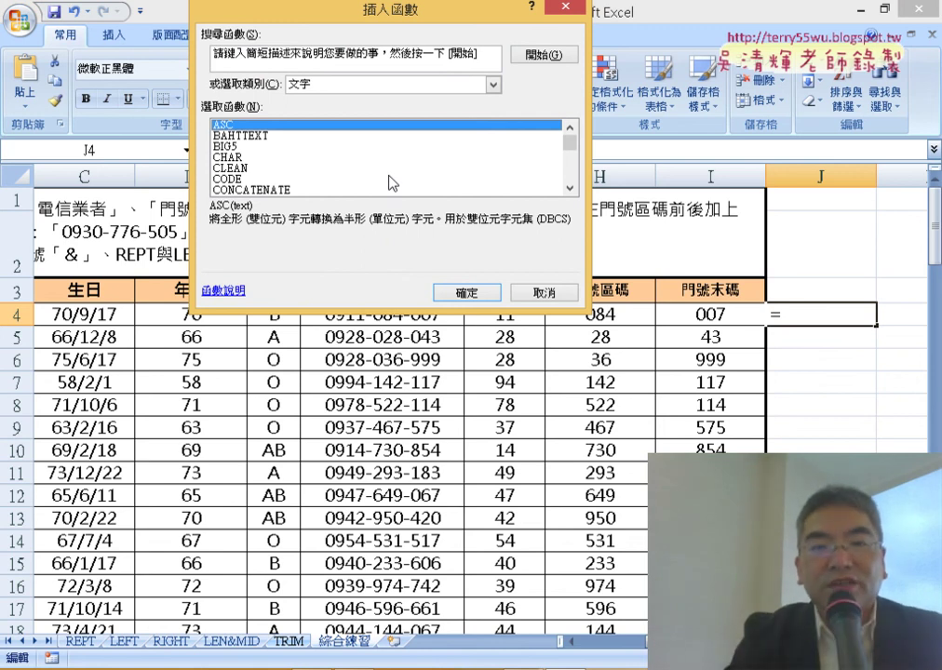
Step: Browse the Text functions, reading descriptions such as FIND, BIG5 and FIXED
key(Down)
key(Down)
key(Down)
key(Down)
key(Down)
key(Down)
key(Down)
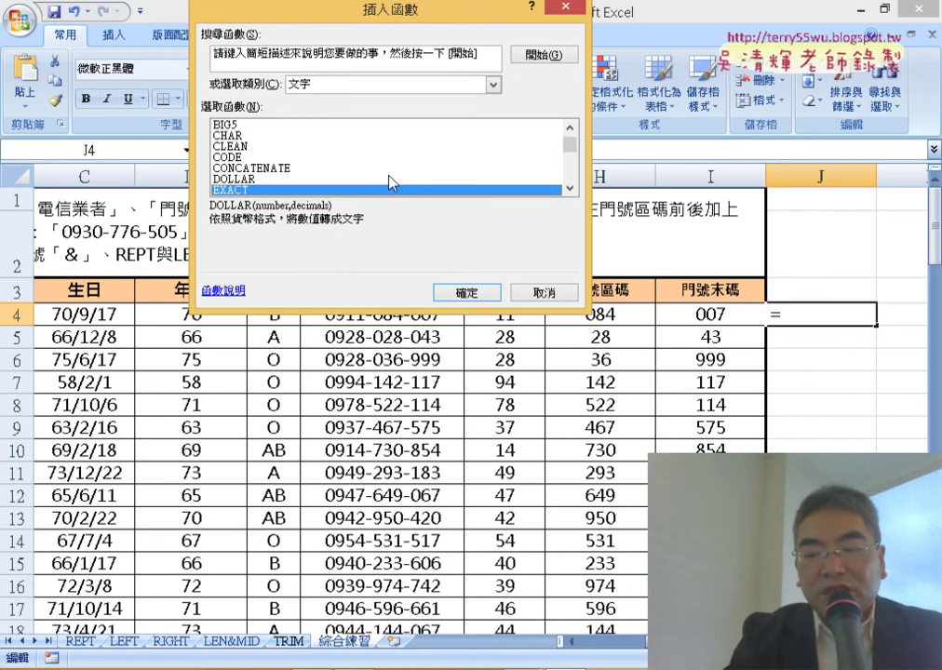
key(Down)
key(Down)
key(Down)
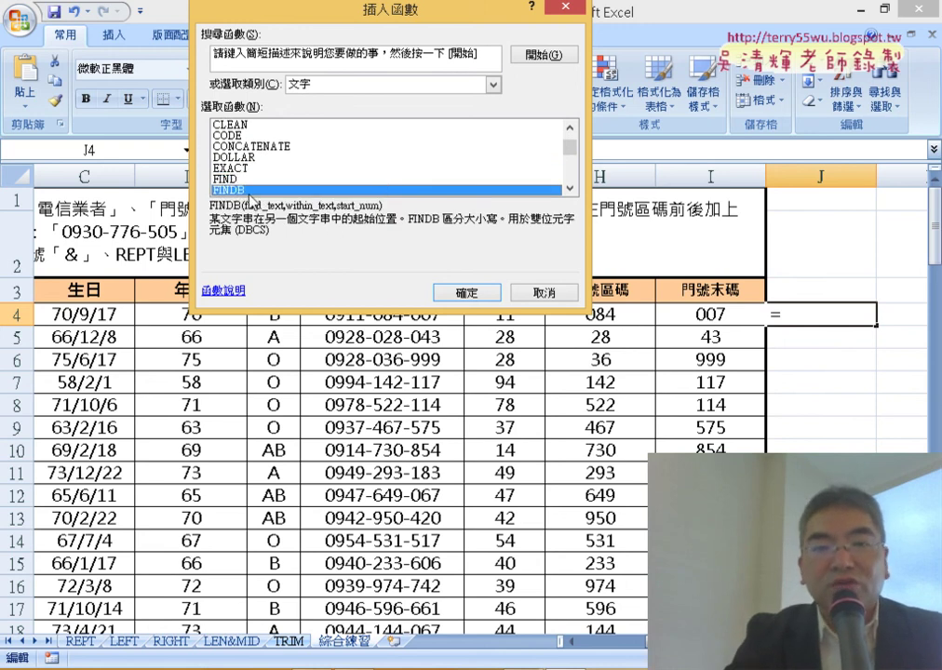
key(Down)
key(Down)
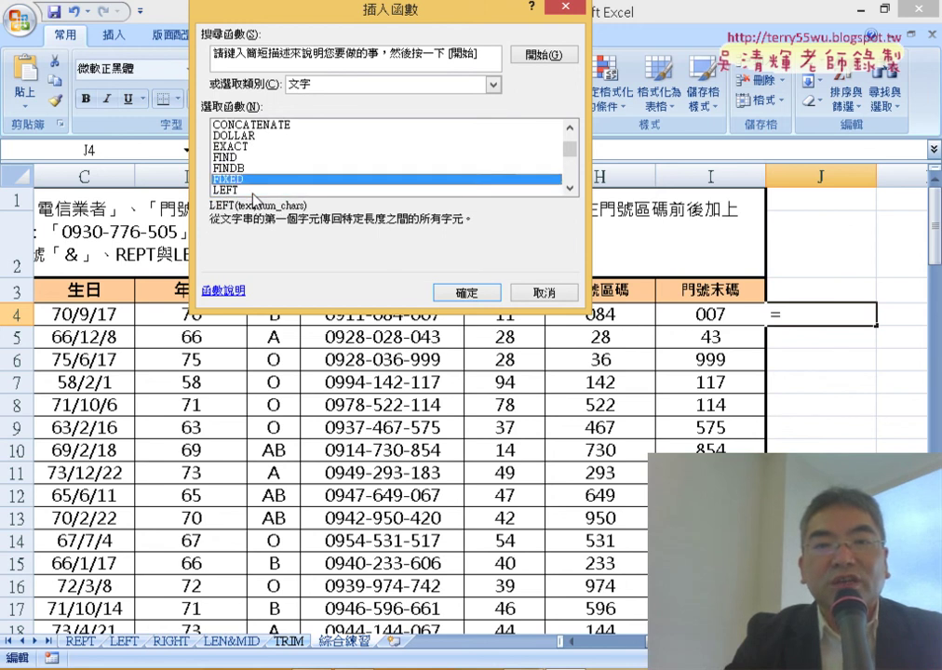
key(Up)
key(Up)
key(Up)
key(Up)
key(Up)
key(Up)
key(Up)
key(Up)
key(Up)
key(Up)
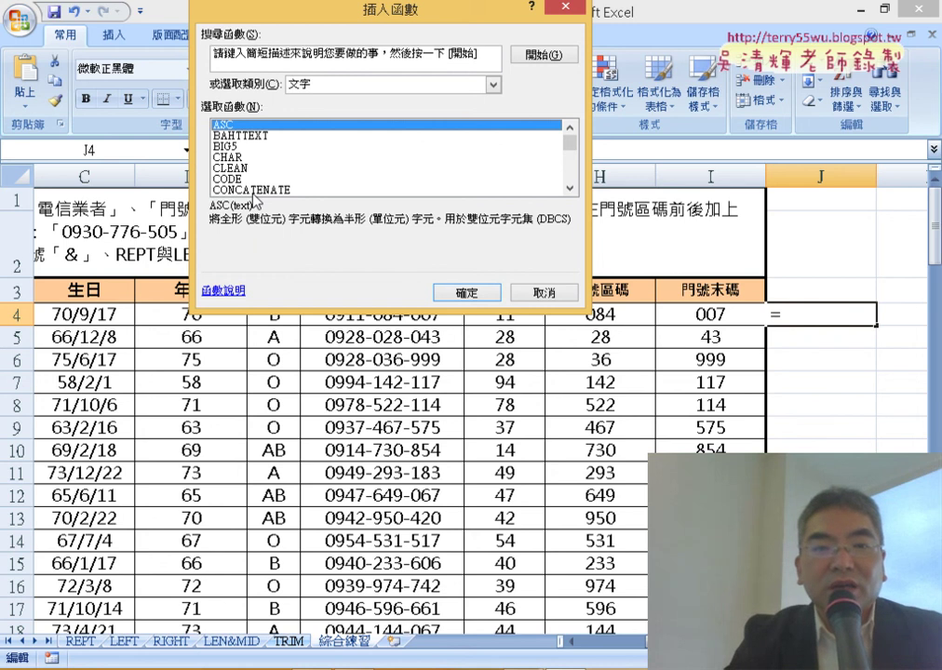
key(Down)
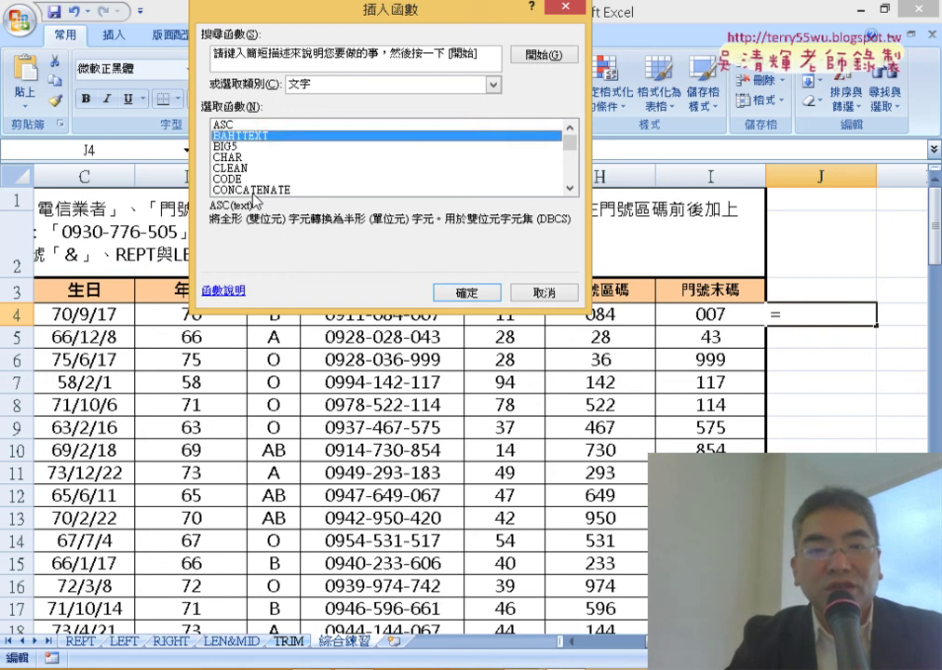
key(Down)
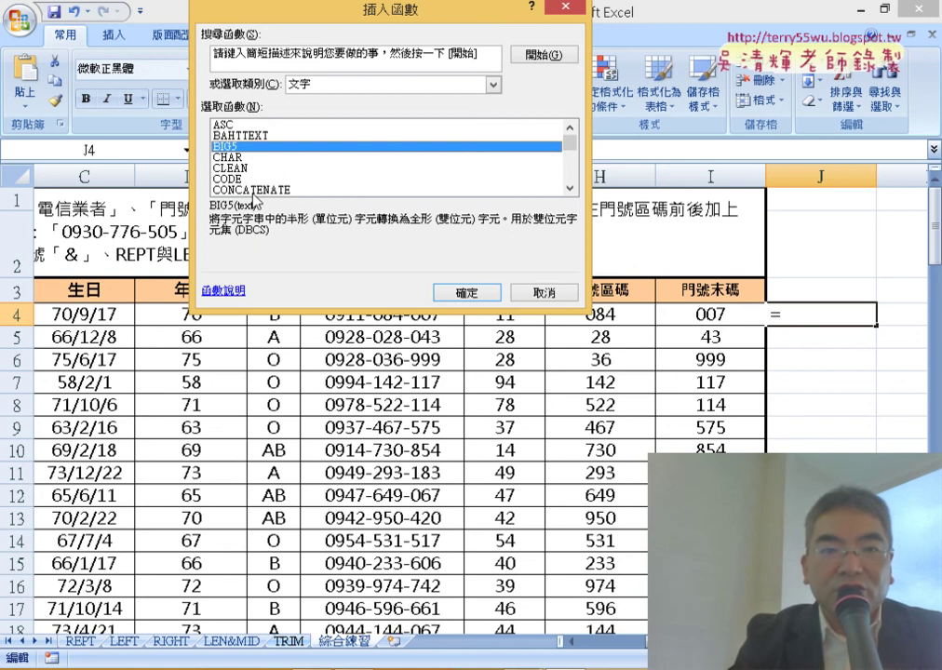
key(Down)
key(Down)
key(Down)
key(Down)
key(Down)
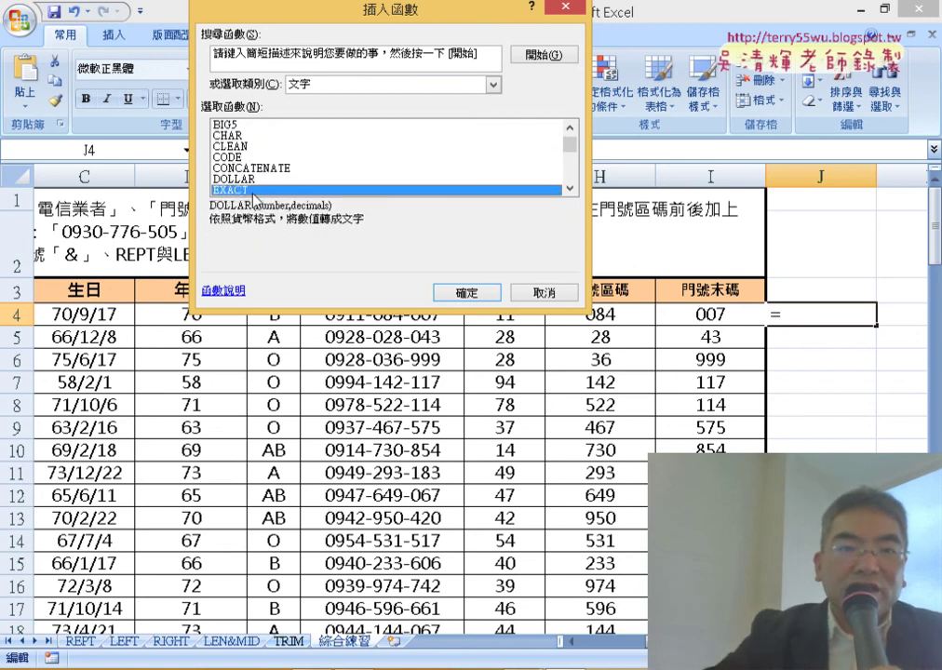
key(Down)
key(Down)
key(Down)
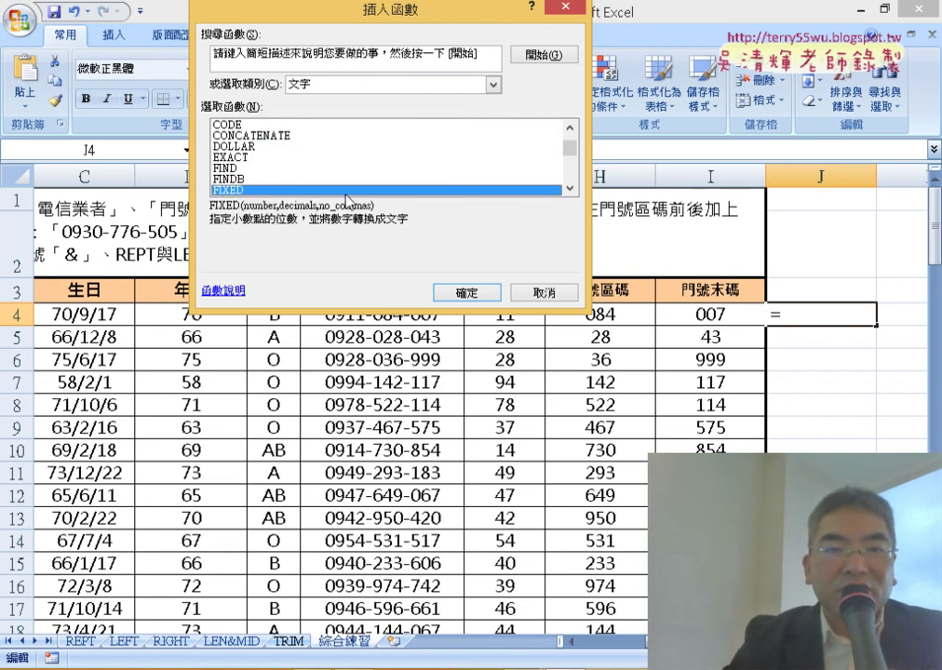
drag(563, 157, 504, 207)
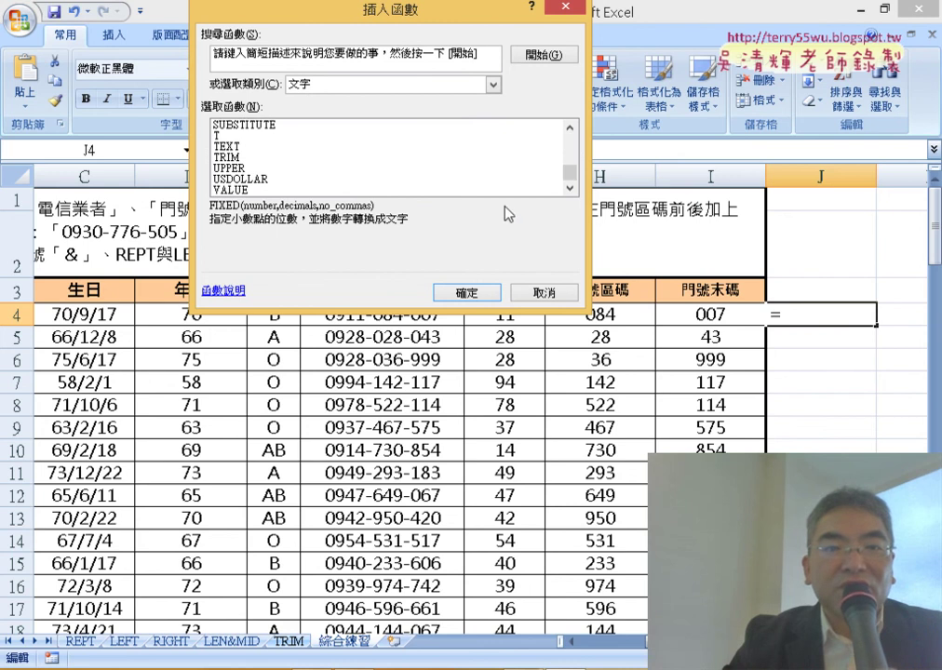
Step: Select VALUE, which converts text into a number, from the Text function list
click(235, 190)
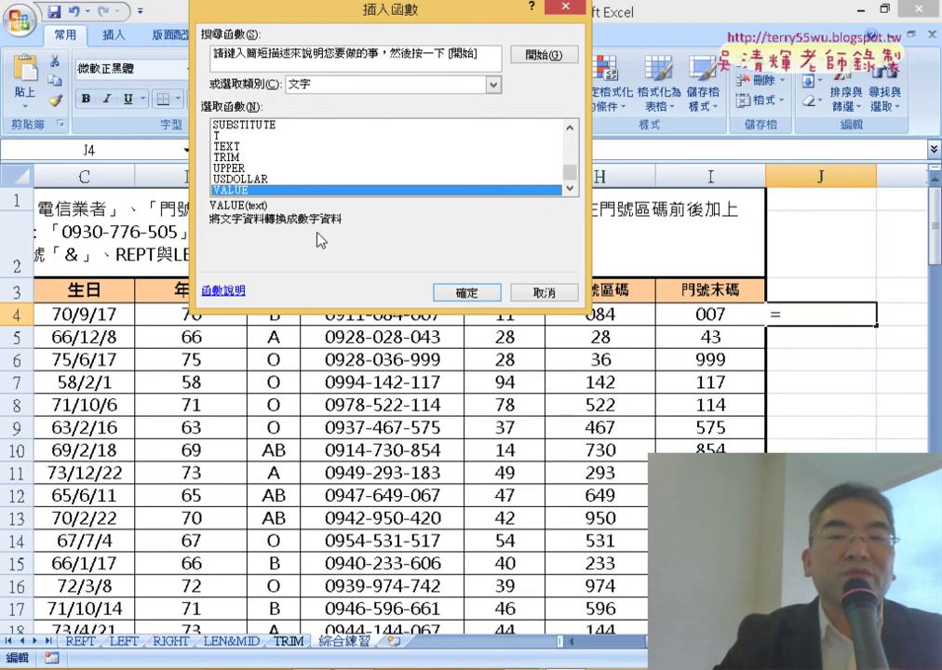
Step: Test VALUE in J4 with D4 as its Text argument, then cancel it and return to D4
click(481, 296)
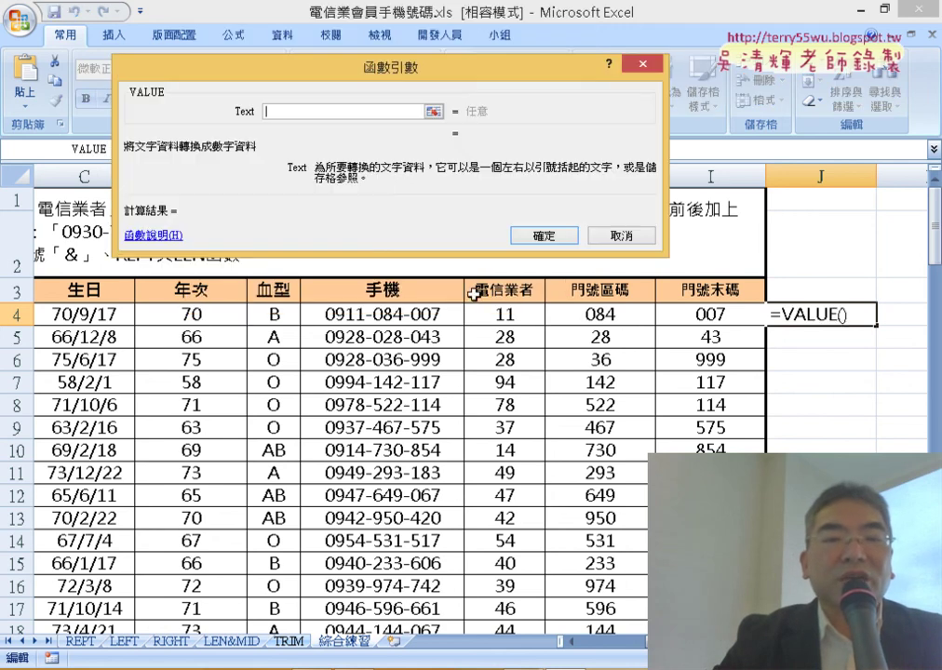
click(191, 314)
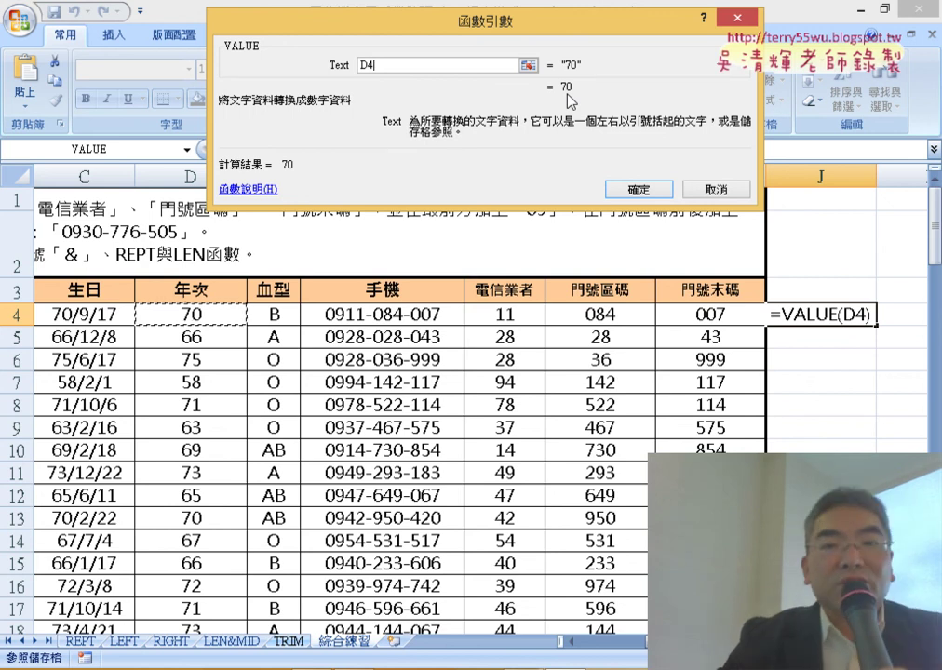
click(715, 189)
click(191, 314)
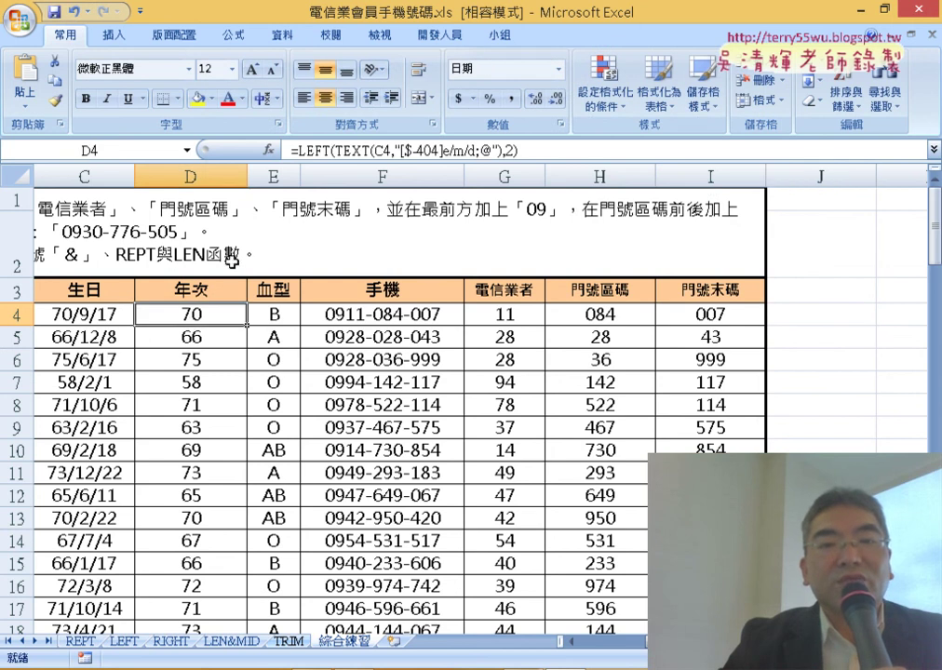
Step: Edit D4's formula to =VALUE(LEFT(TEXT(C4,"[$-404]e/m/d;@"),2))
click(296, 150)
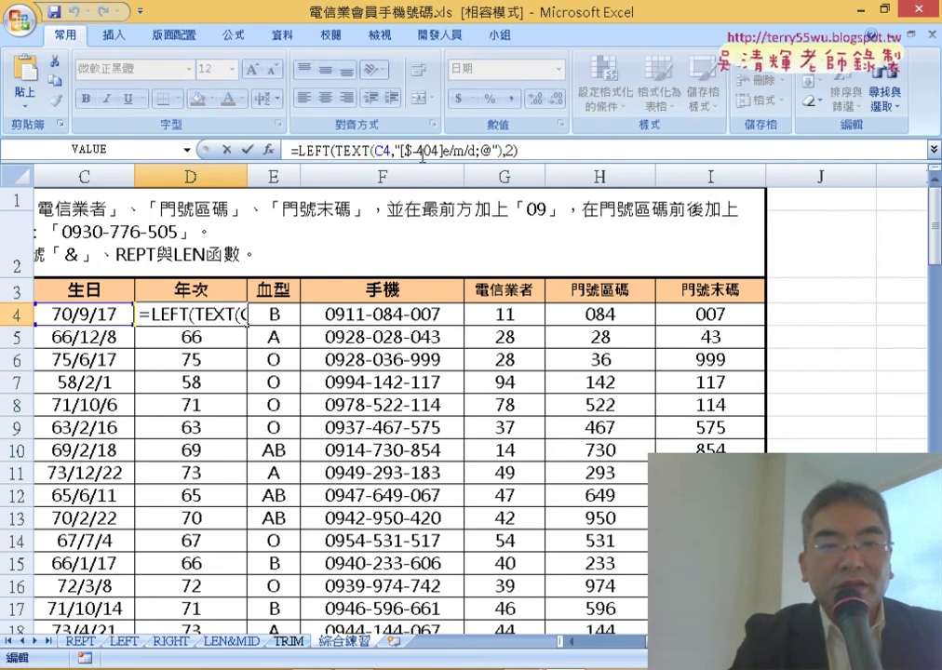
text(v)
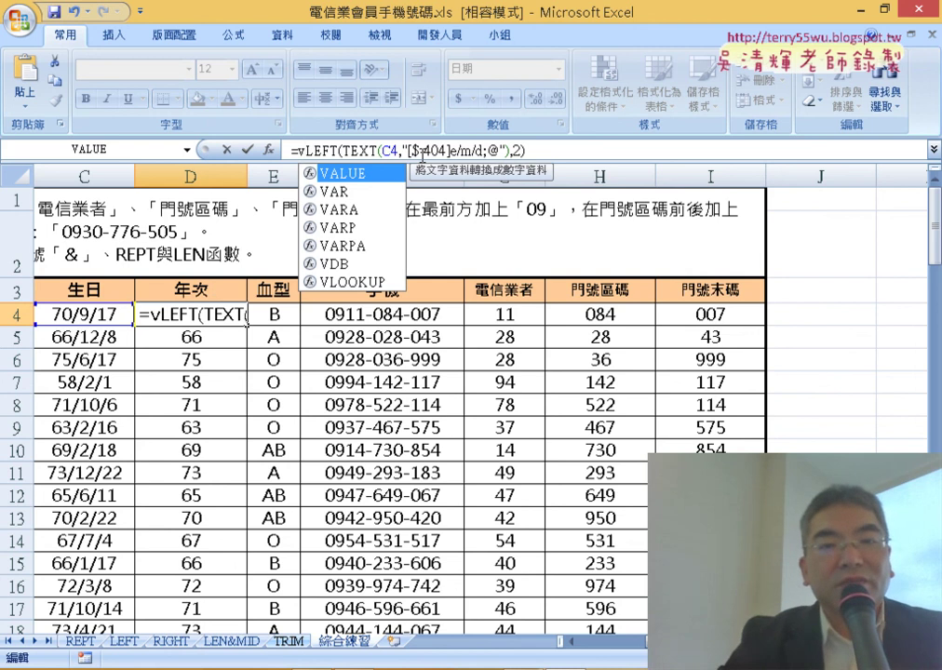
double_click(354, 174)
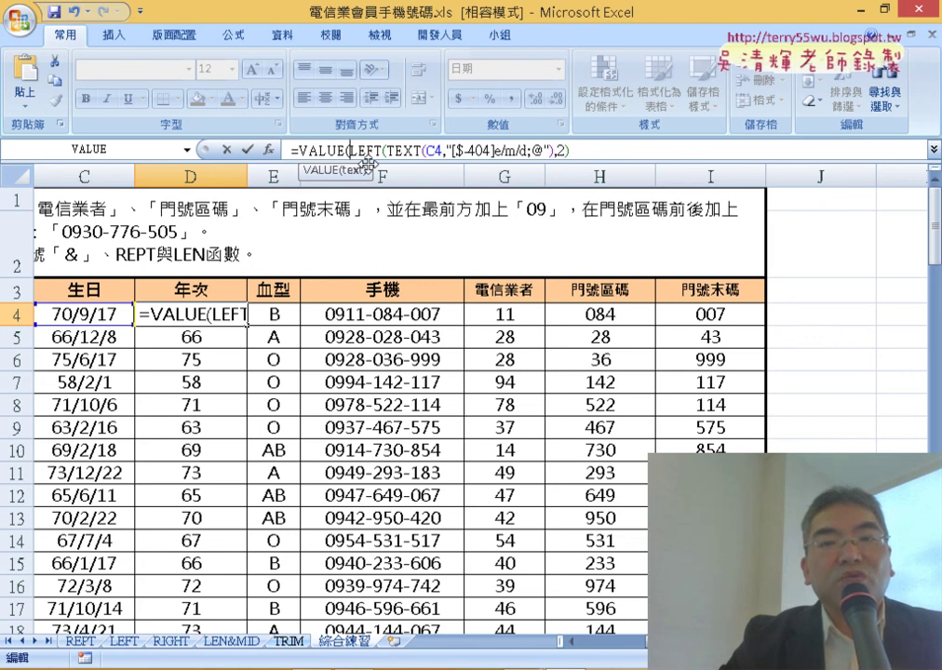
click(603, 153)
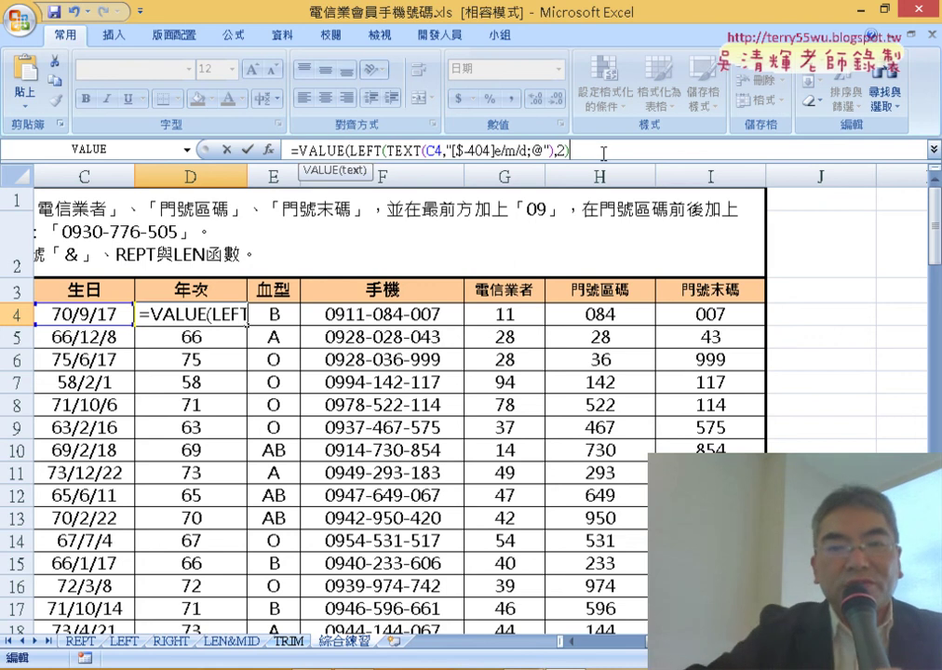
text())
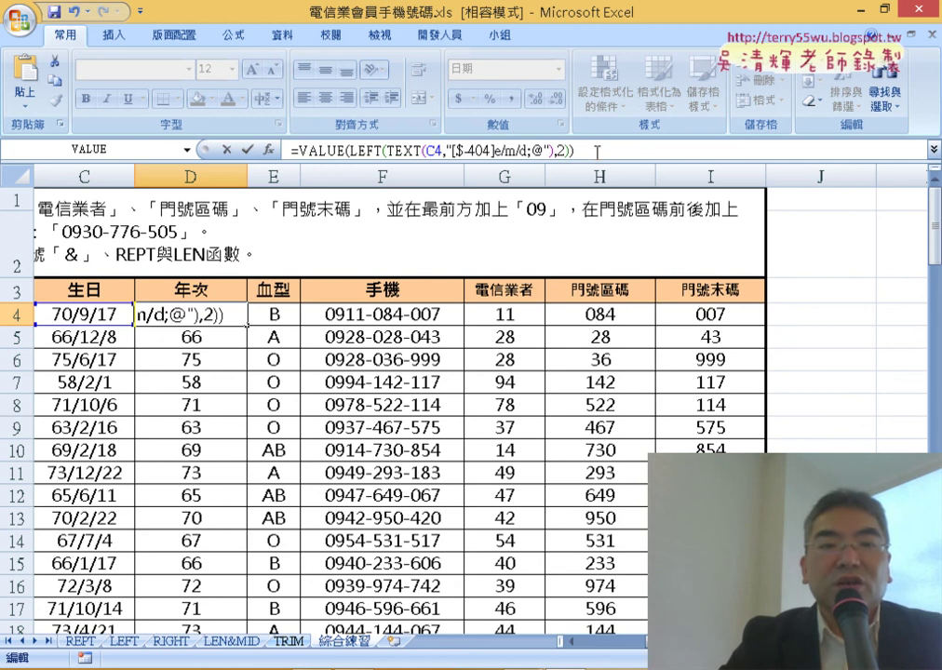
click(320, 150)
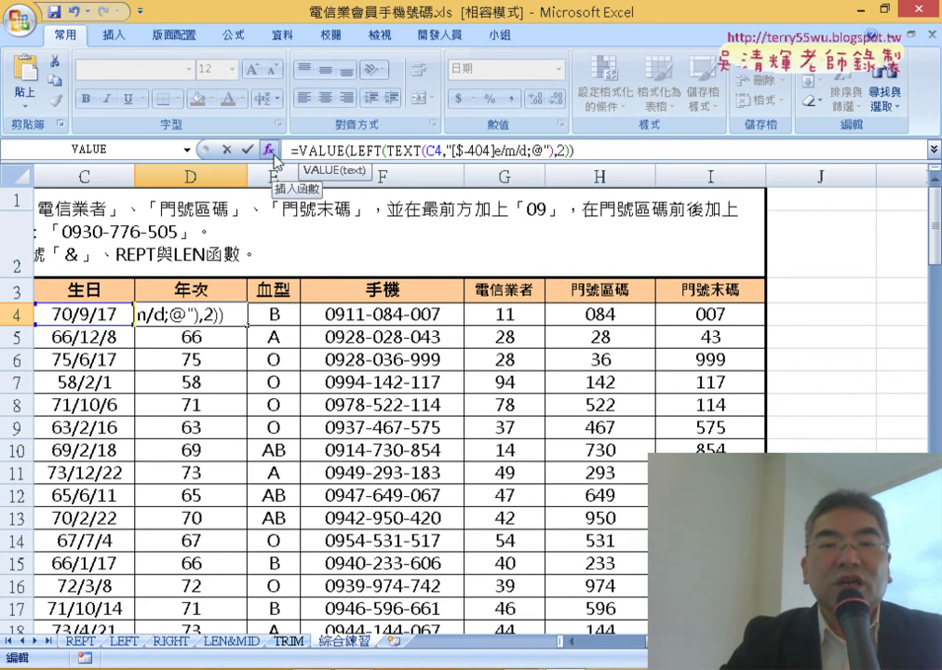
Step: Confirm D4's VALUE formula through its Function Arguments dialog; D4 shows 1900/3/10
click(272, 154)
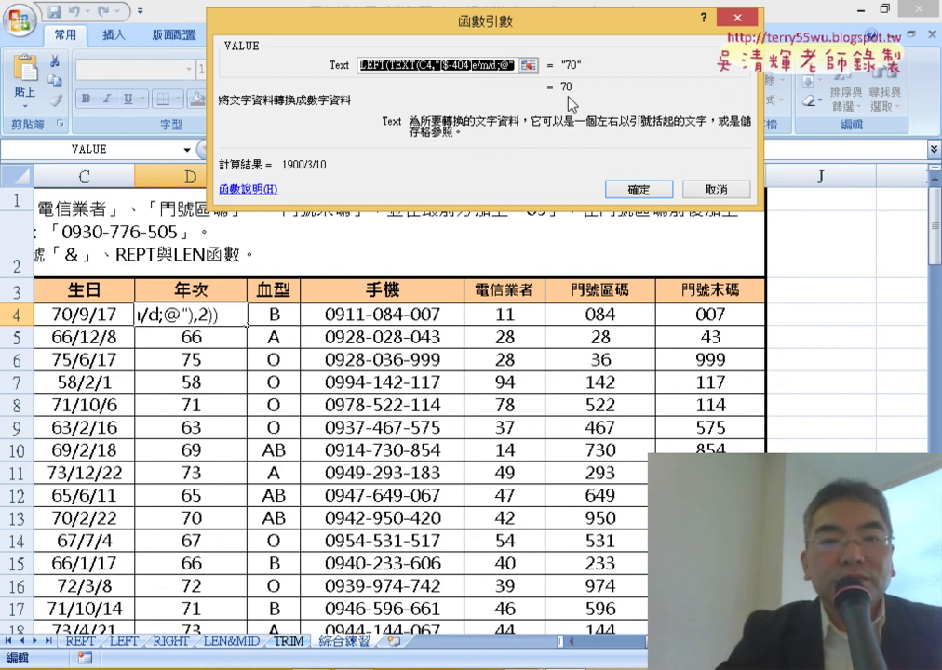
click(647, 190)
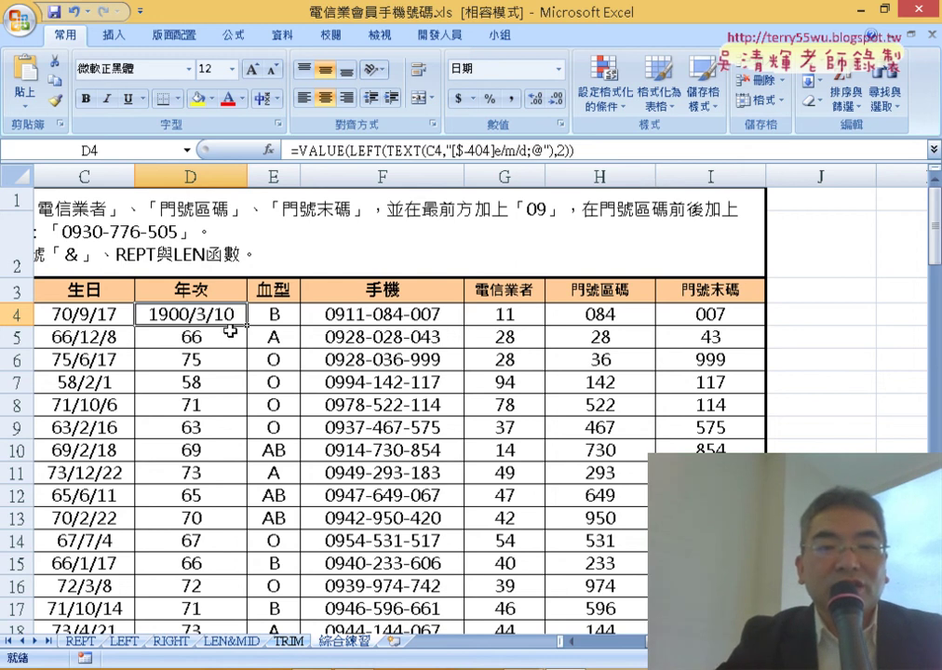
Step: Change D4's number format to General so it displays 70
right_click(234, 318)
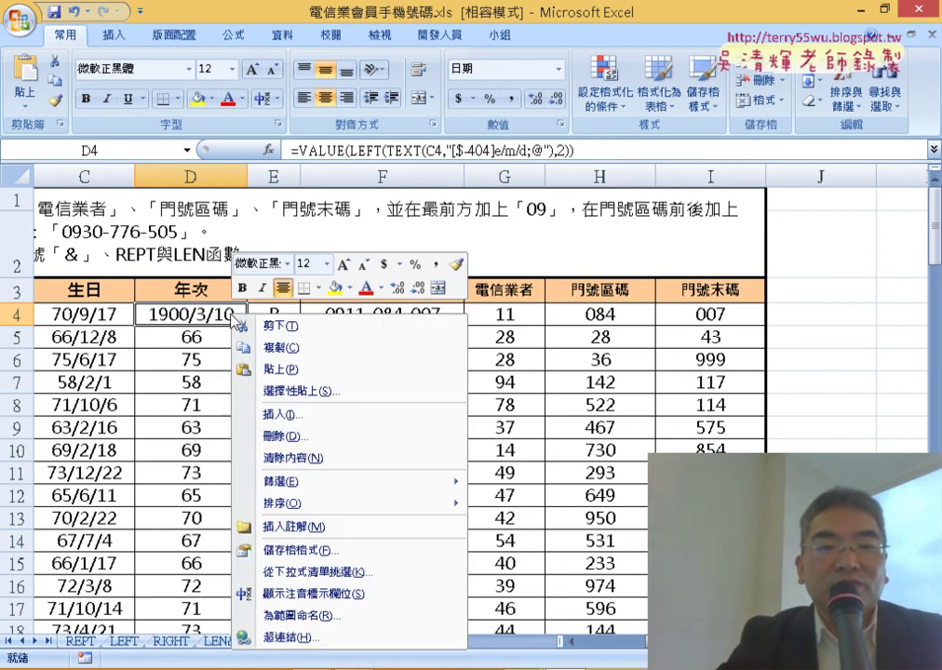
click(363, 550)
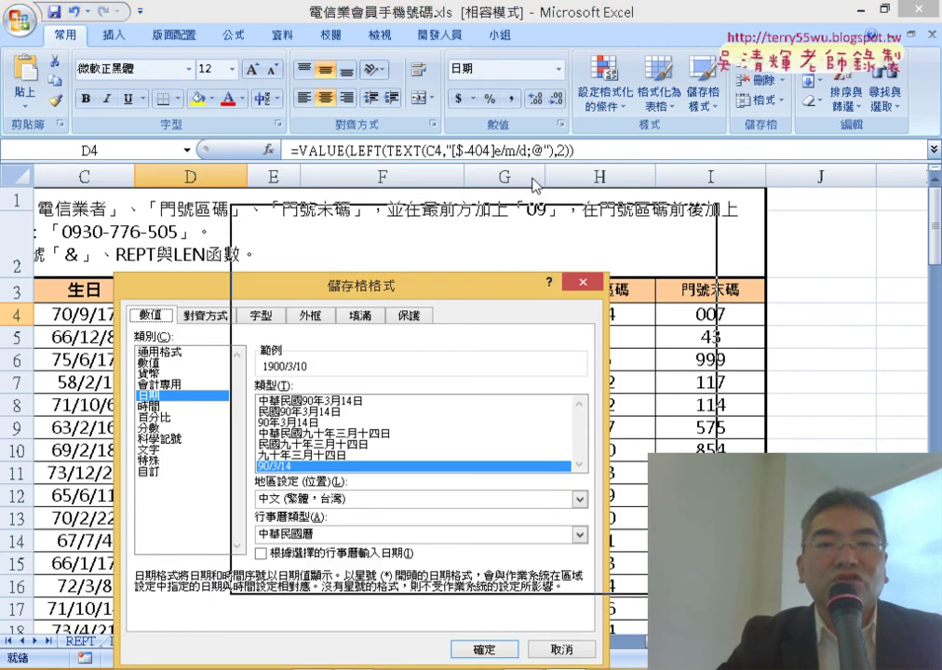
drag(390, 284, 600, 82)
click(384, 152)
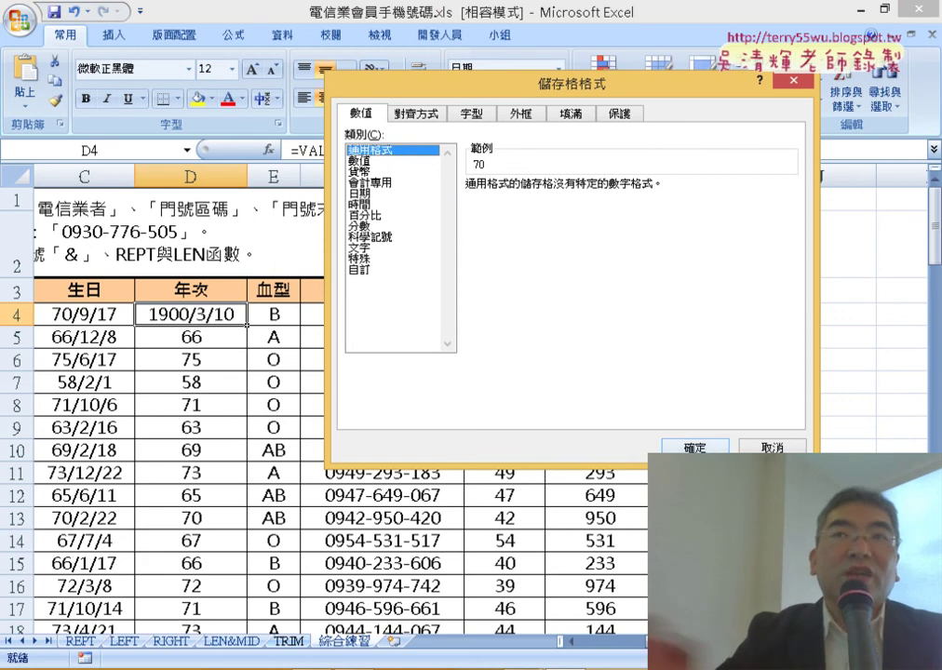
click(699, 446)
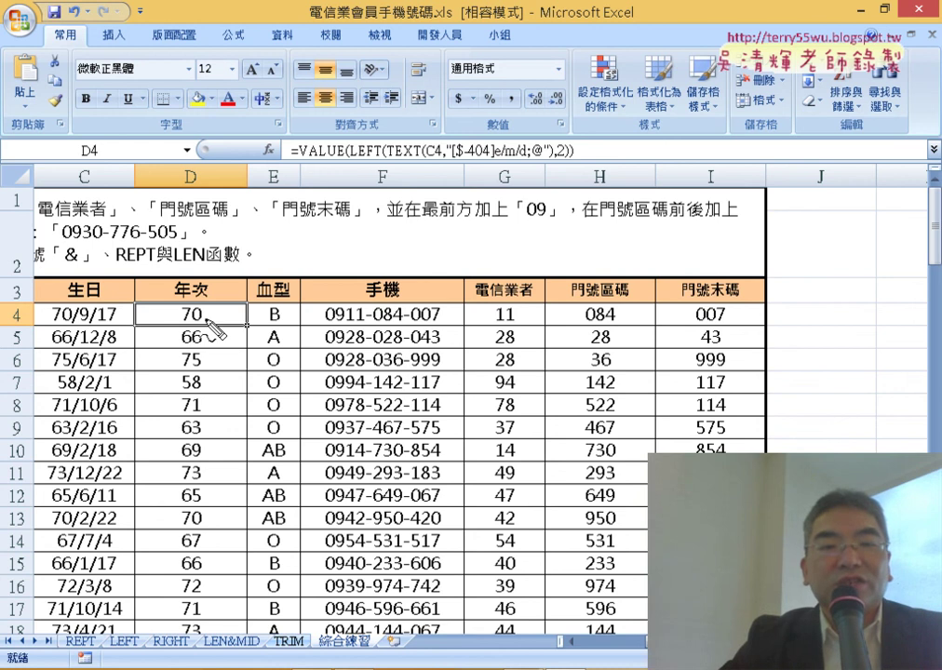
mouse_move(262, 231)
mouse_down()
mouse_move(275, 251)
mouse_move(296, 240)
mouse_up()
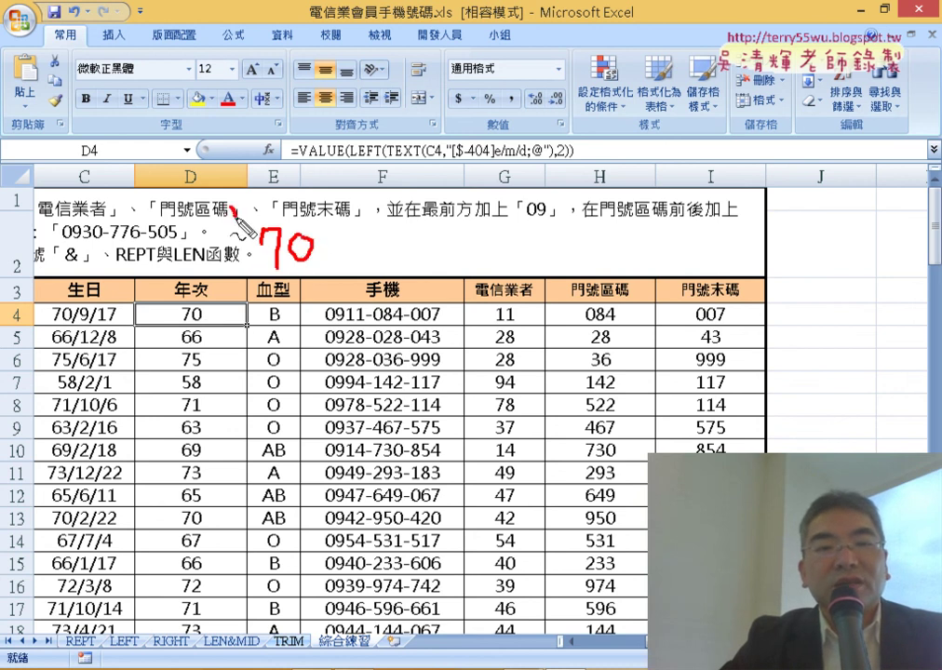
drag(241, 205, 245, 217)
drag(288, 189, 301, 199)
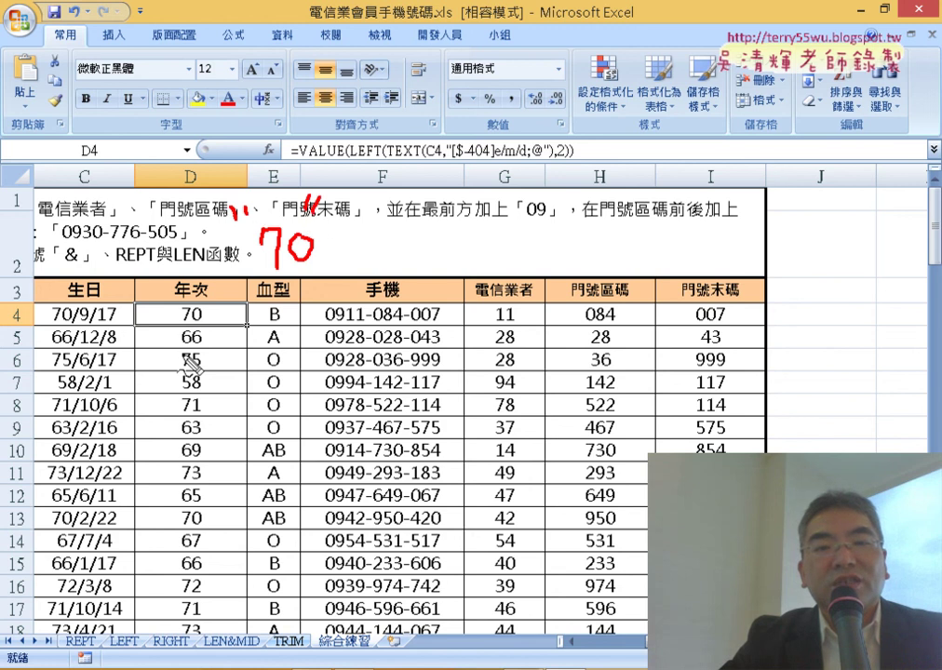
drag(209, 296, 219, 333)
mouse_move(331, 249)
mouse_down()
mouse_move(391, 240)
mouse_move(376, 253)
mouse_up()
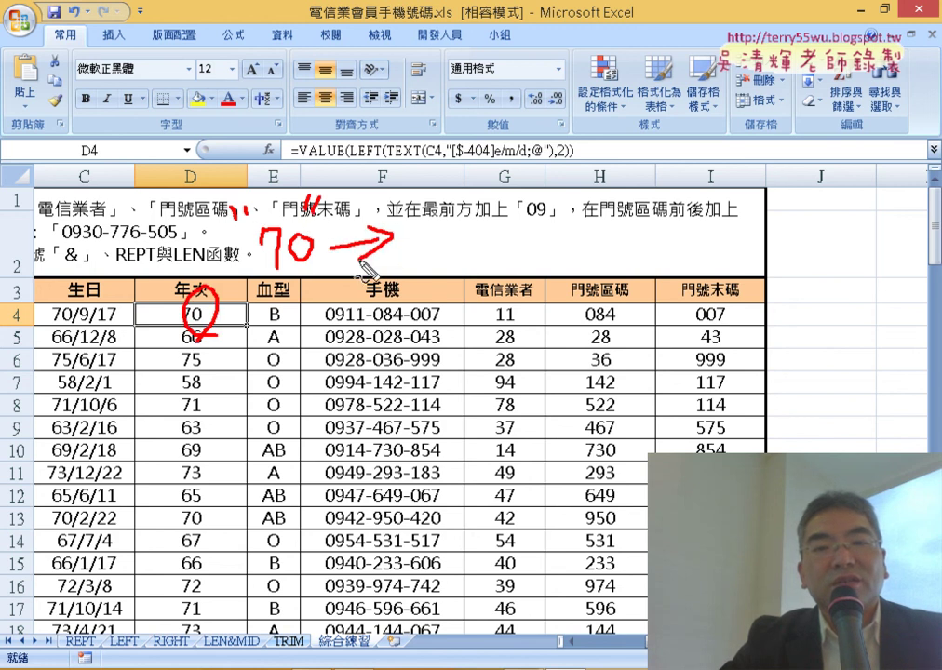
drag(428, 227, 435, 270)
mouse_move(486, 219)
mouse_down()
mouse_move(477, 263)
mouse_move(472, 214)
mouse_up()
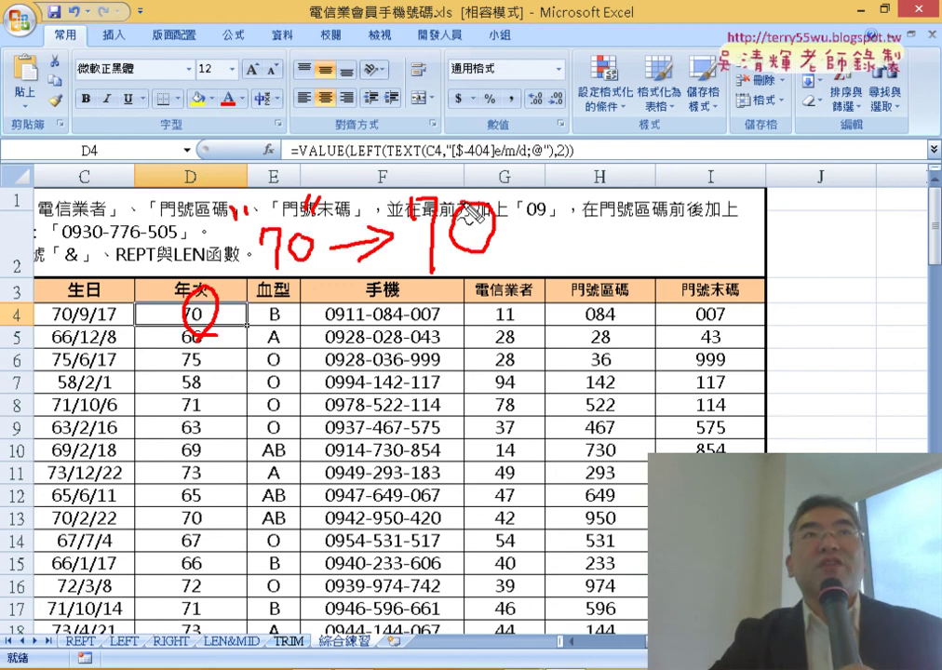
drag(340, 292, 355, 287)
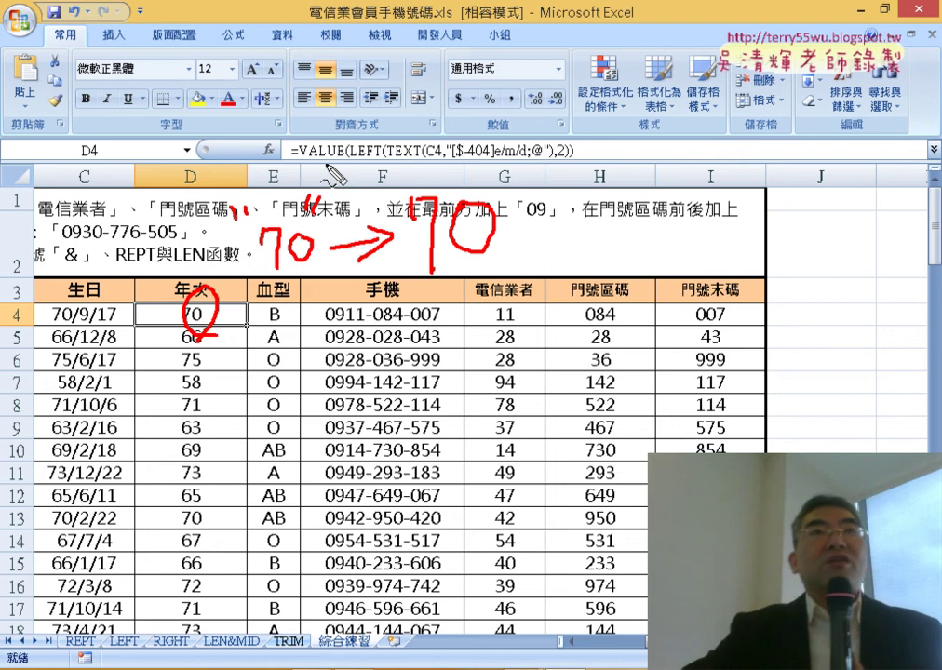
drag(310, 158, 558, 171)
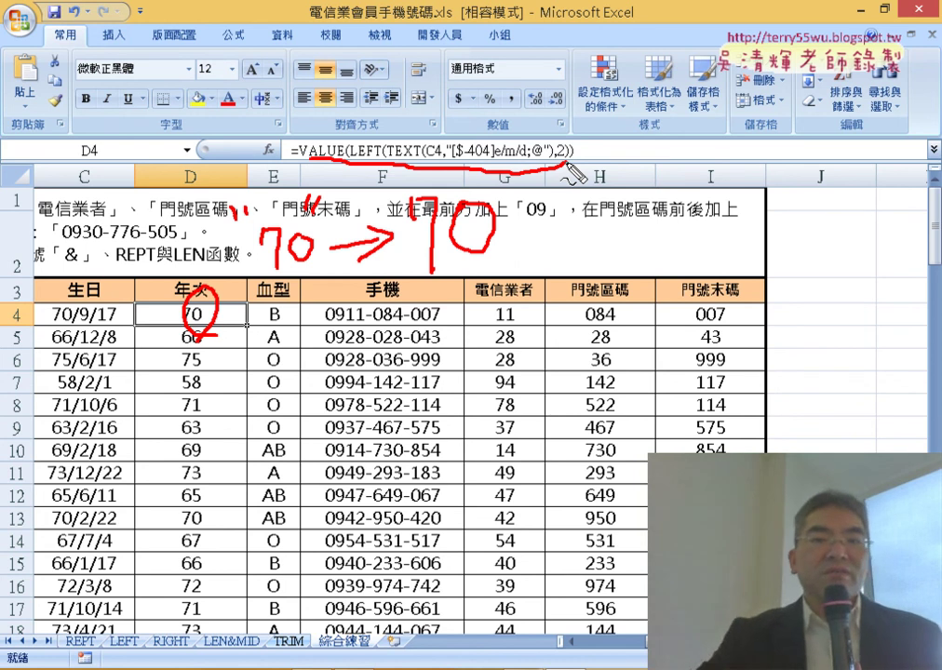
Step: Fill the 年次 formula down column D and verify VALUE returns 70 in D4
key(Escape)
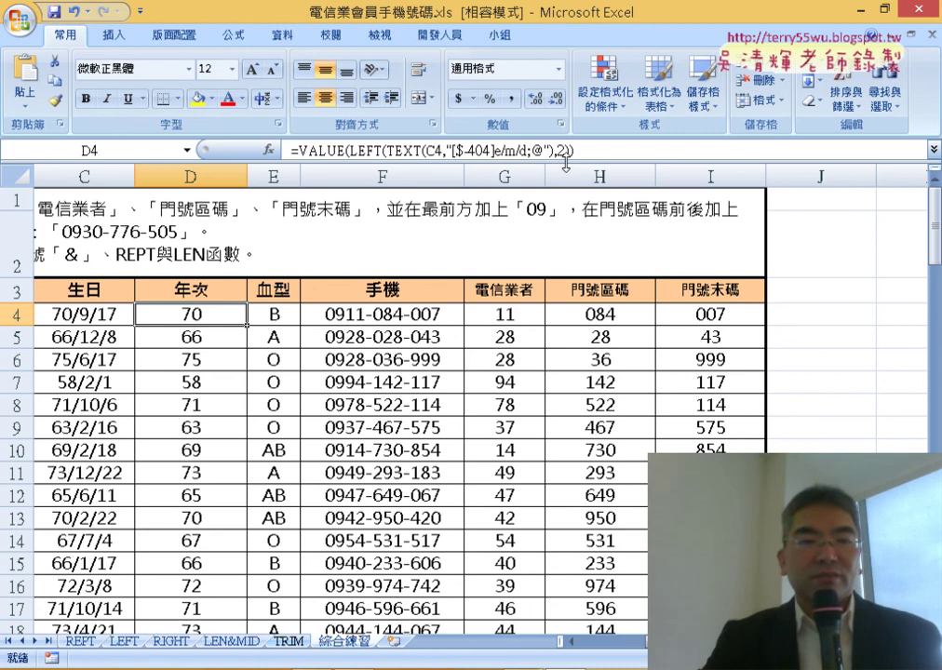
double_click(247, 325)
click(200, 318)
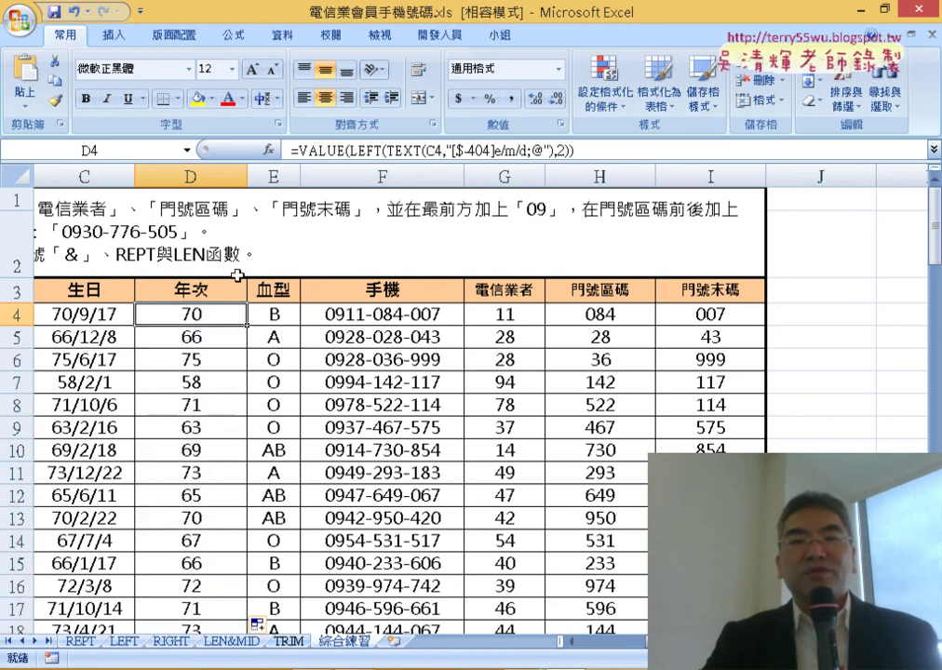
click(308, 150)
click(268, 149)
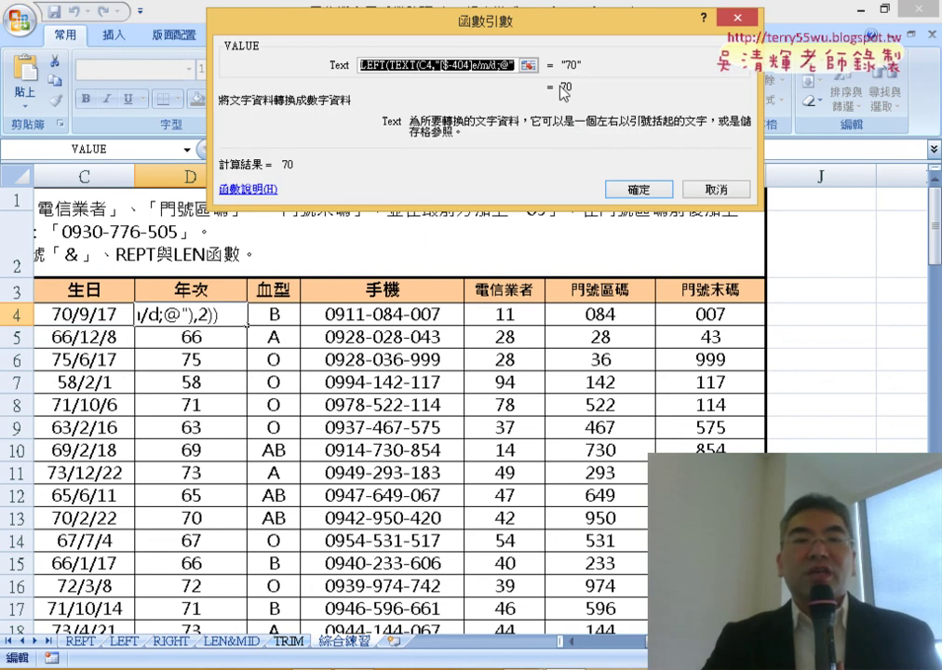
click(712, 189)
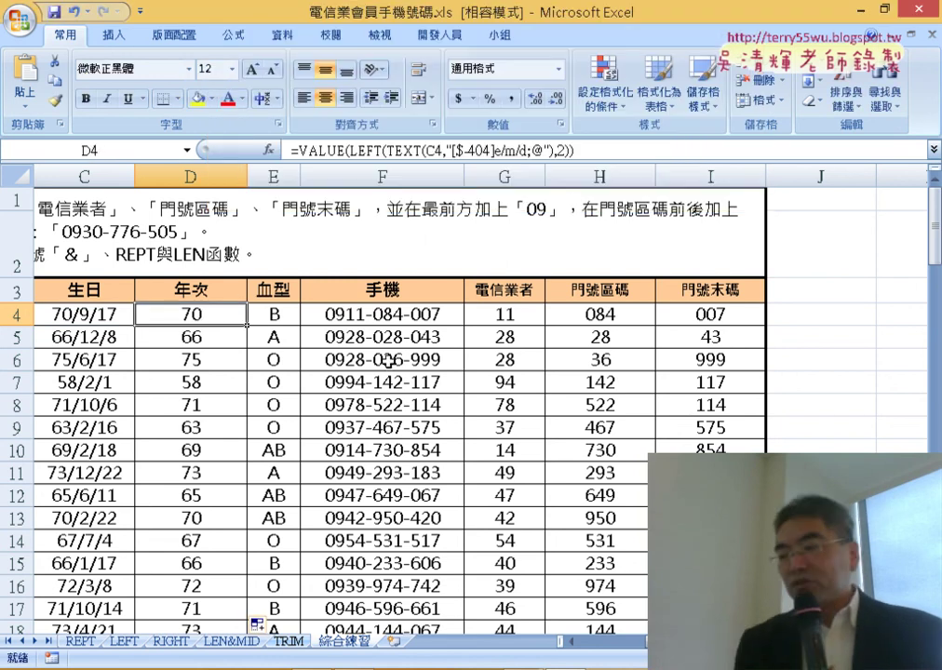
Step: Select header D3 and review the target pivot chart in the presentation
click(223, 294)
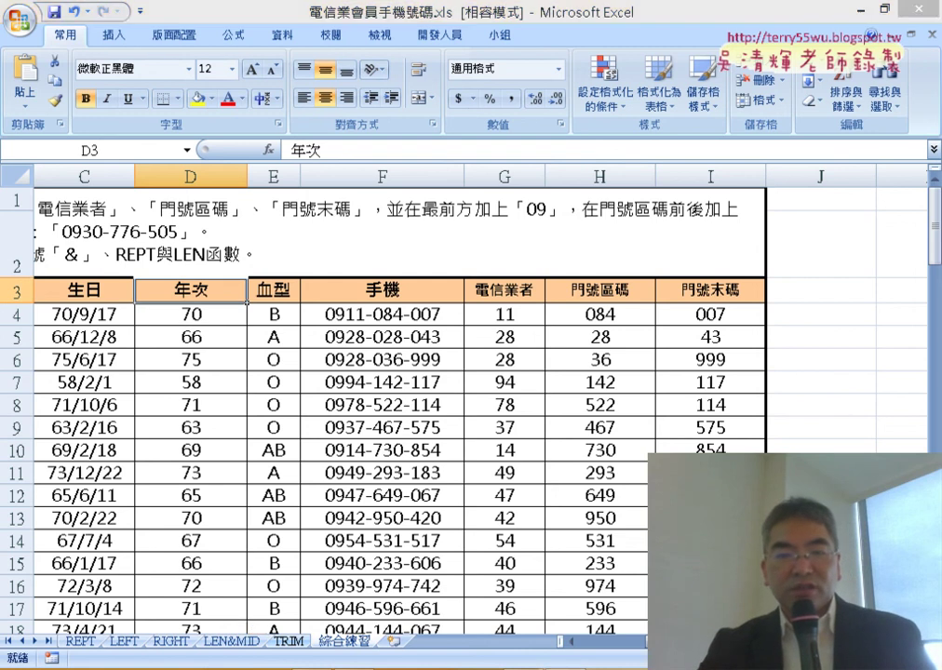
key(alt+Tab)
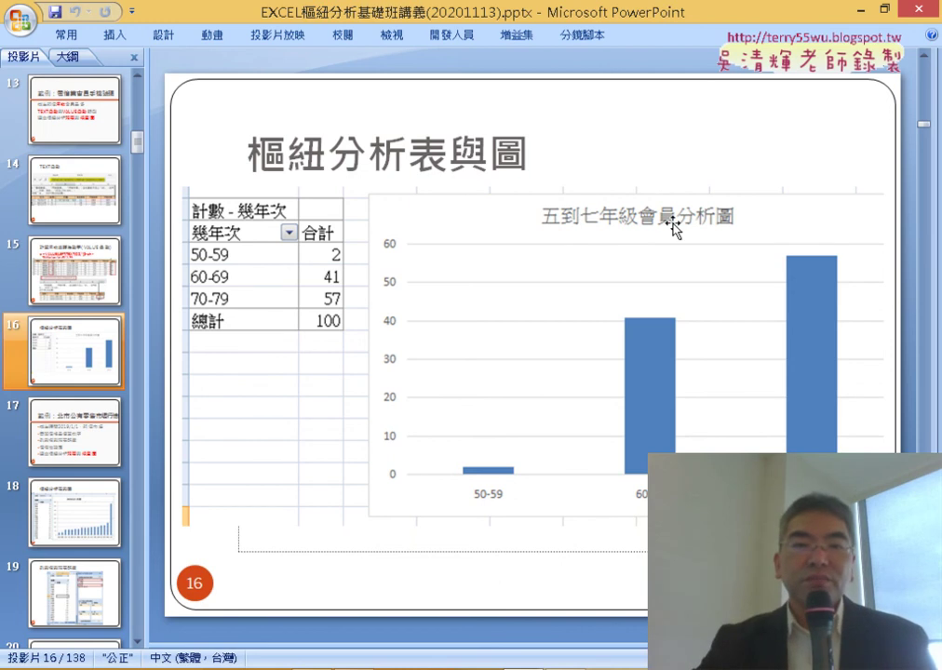
click(858, 11)
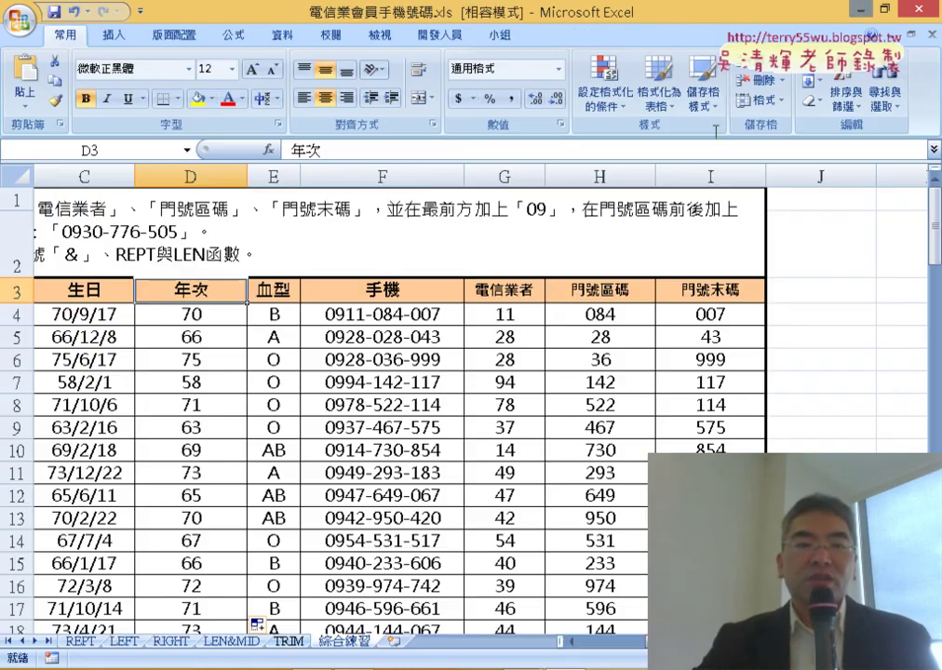
Step: Insert a PivotTable from 綜合練習!$A$3:$I$103 on a new worksheet
click(202, 313)
click(214, 289)
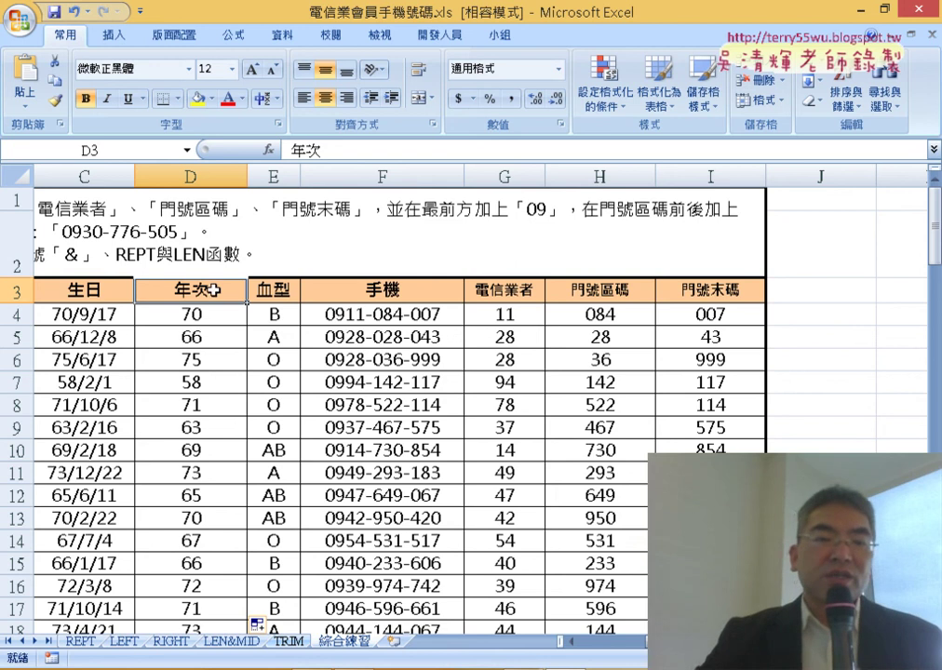
click(218, 313)
click(226, 290)
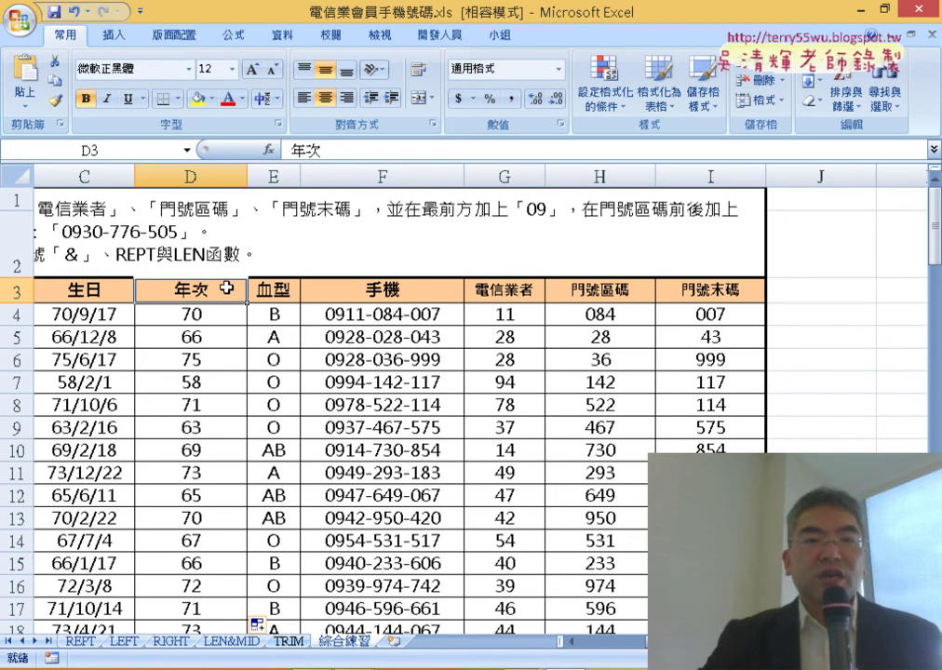
click(218, 313)
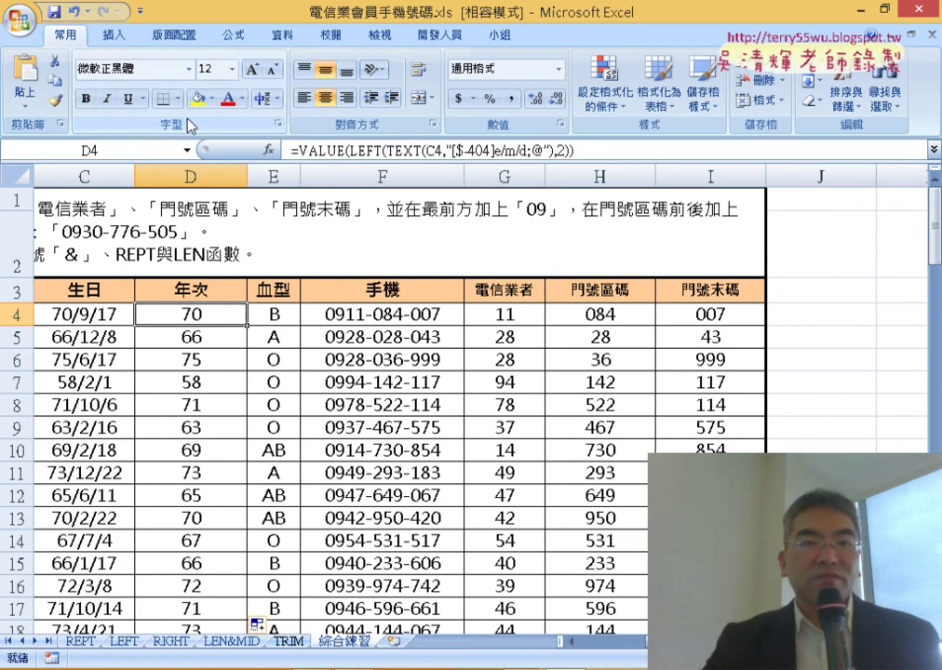
click(111, 36)
click(31, 80)
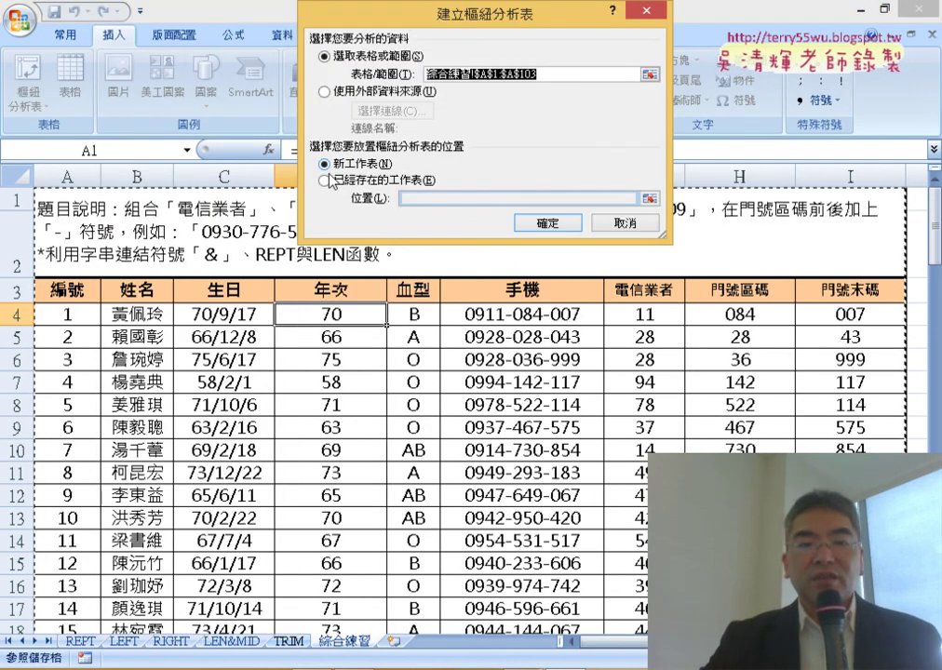
click(61, 289)
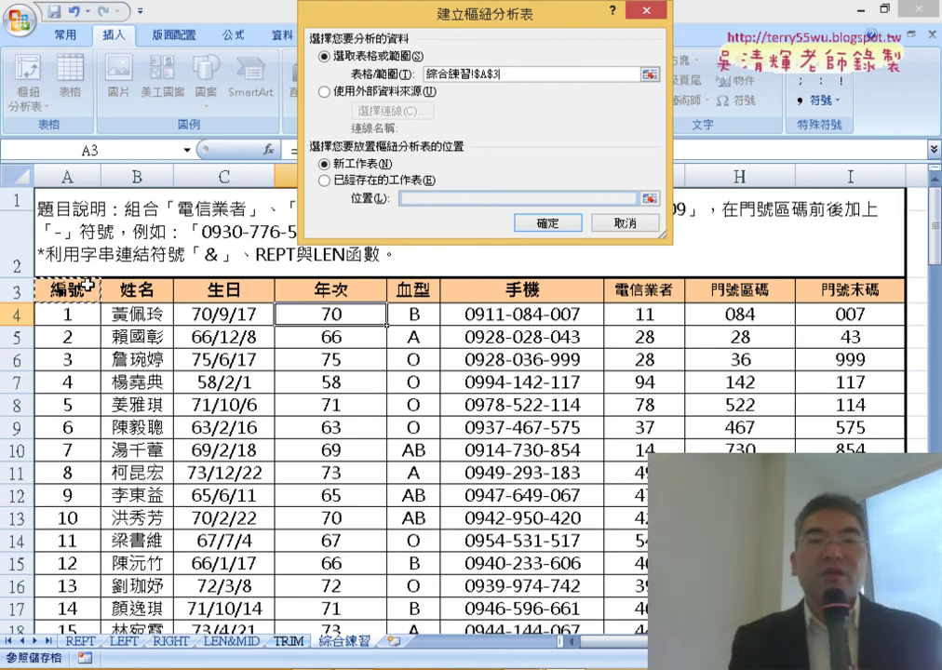
key(ctrl+shift+Right)
key(ctrl+shift+Down)
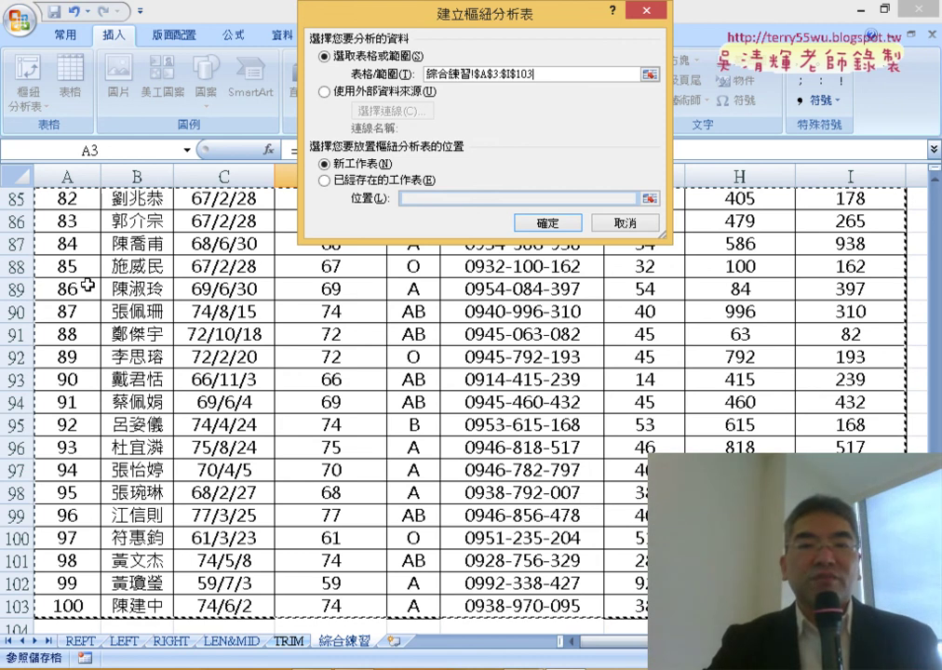
click(549, 222)
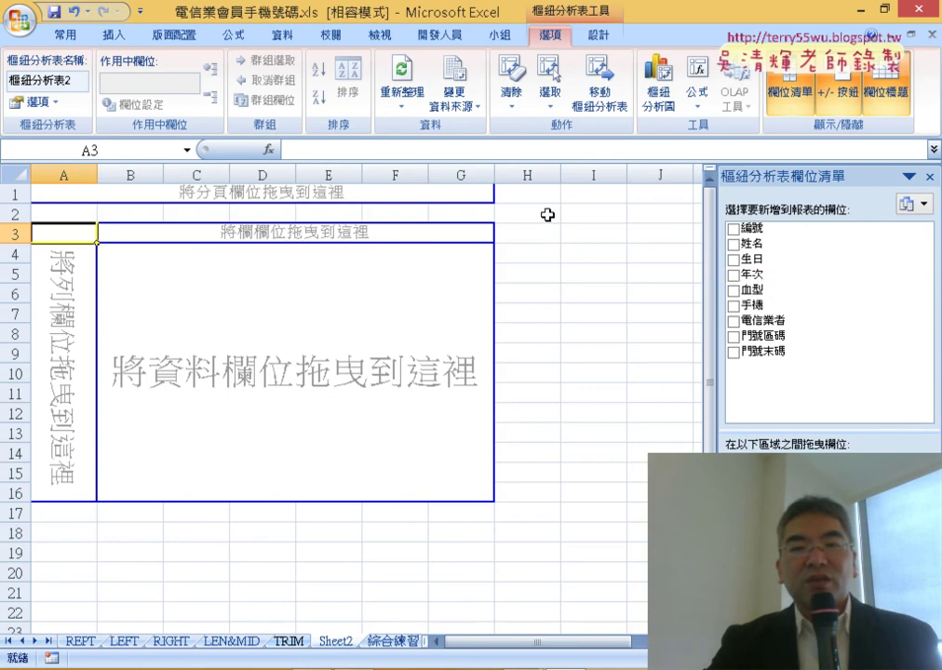
Step: Put 年次 in both Row Labels and Values, giving sums like 994 for 71
click(766, 276)
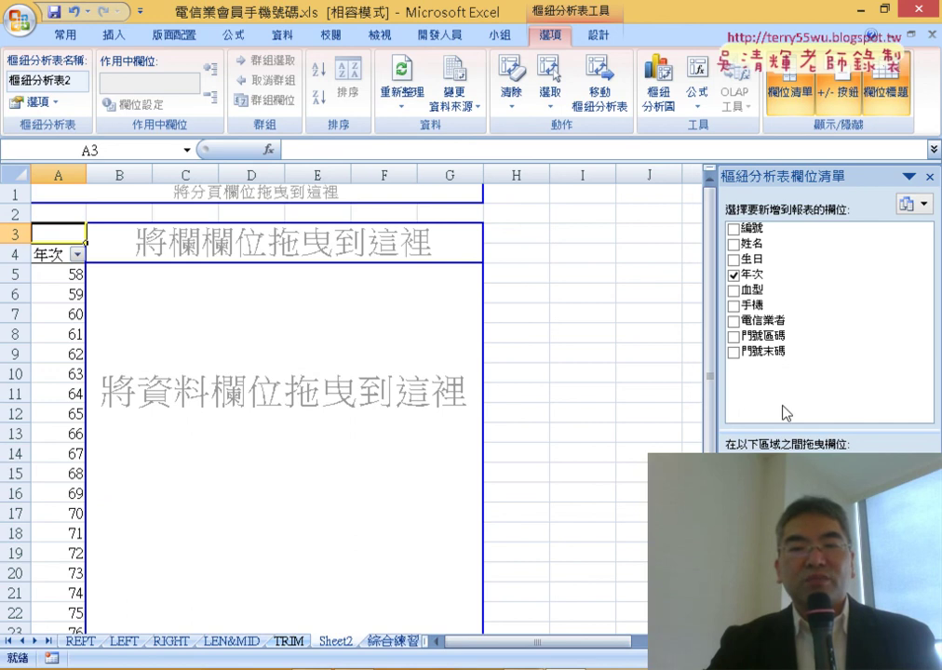
mouse_move(778, 282)
mouse_down()
mouse_move(822, 389)
mouse_move(838, 595)
mouse_up()
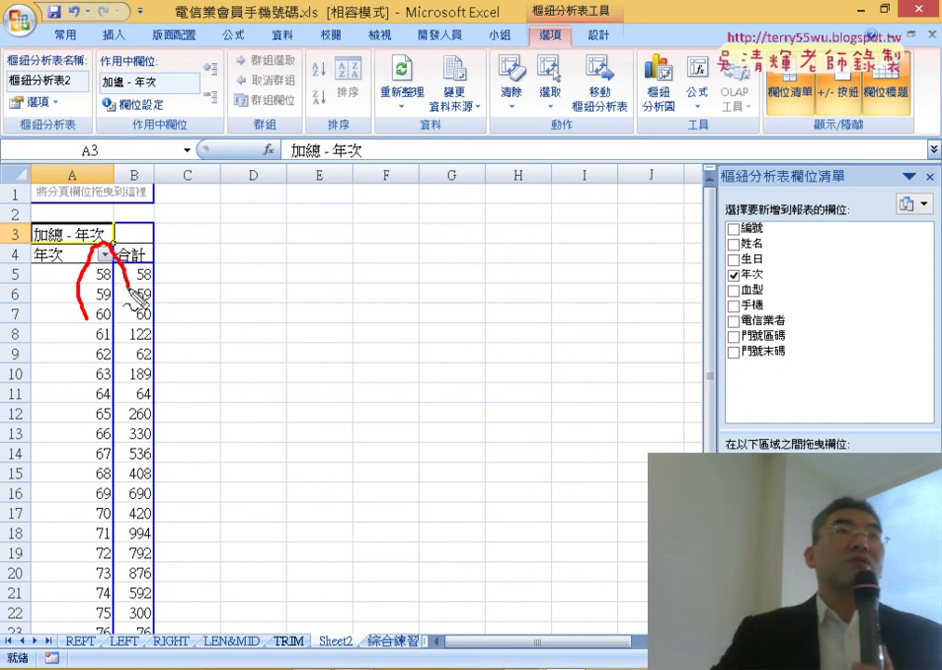
mouse_move(114, 300)
mouse_down()
mouse_move(107, 240)
mouse_move(126, 216)
mouse_up()
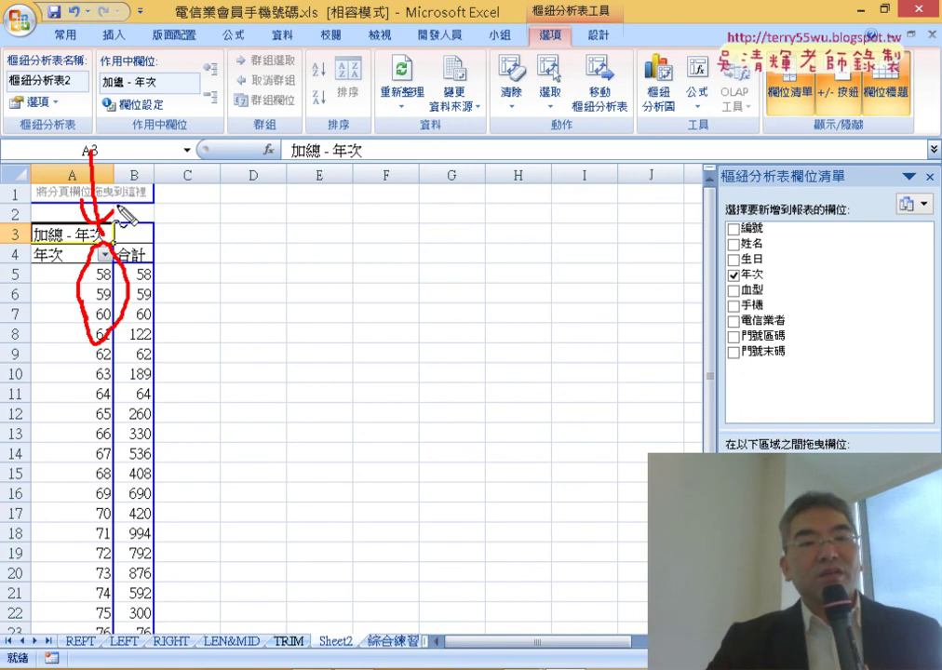
drag(247, 152, 153, 270)
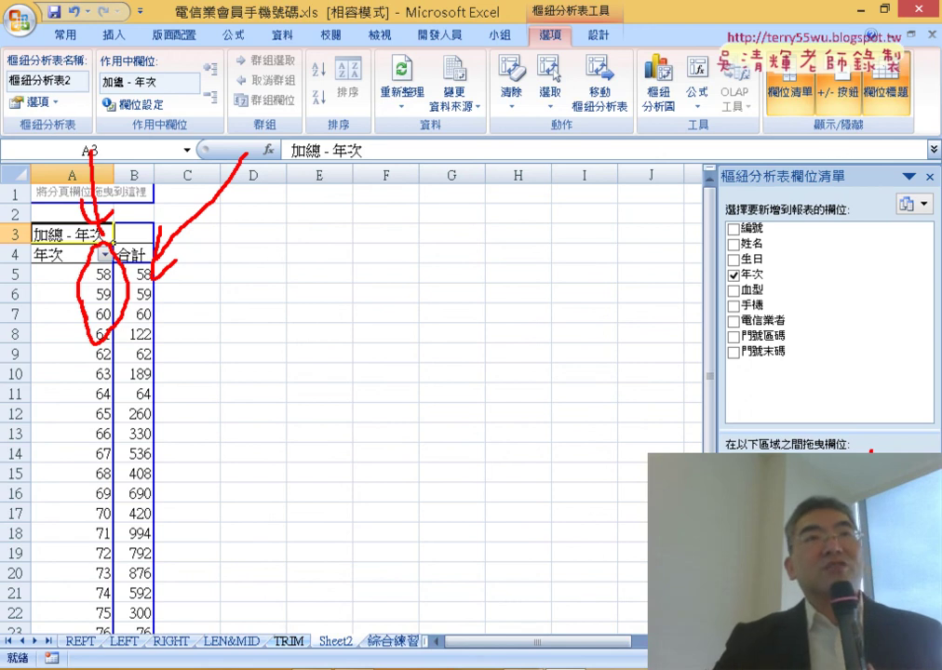
key(Escape)
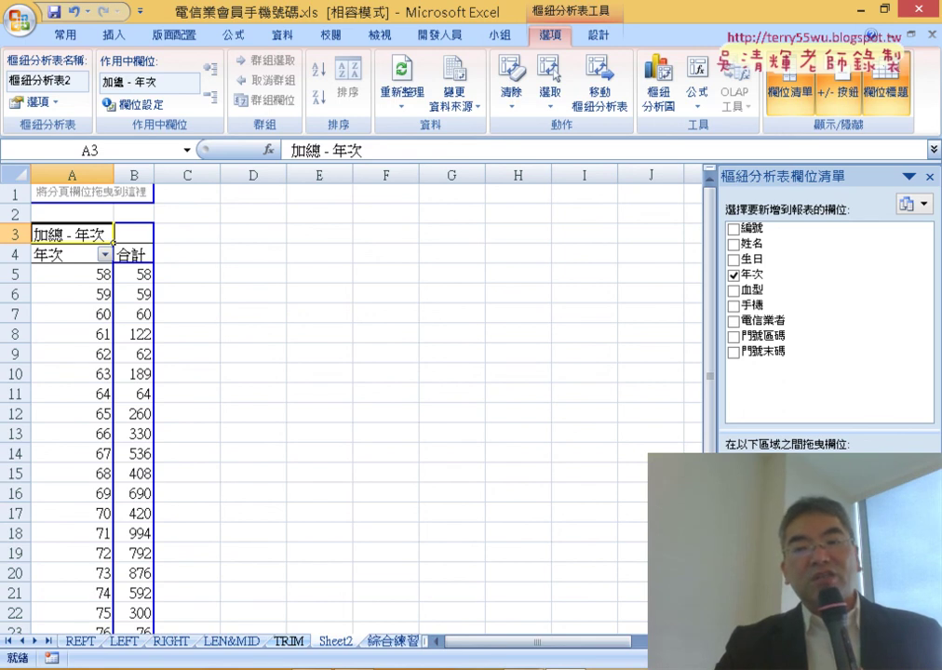
click(865, 569)
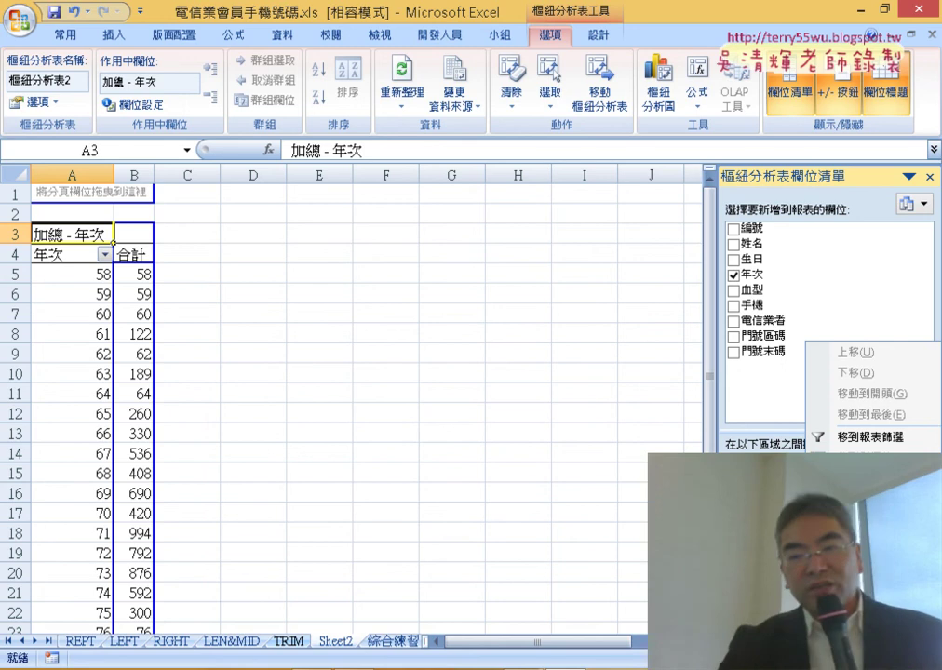
key(Escape)
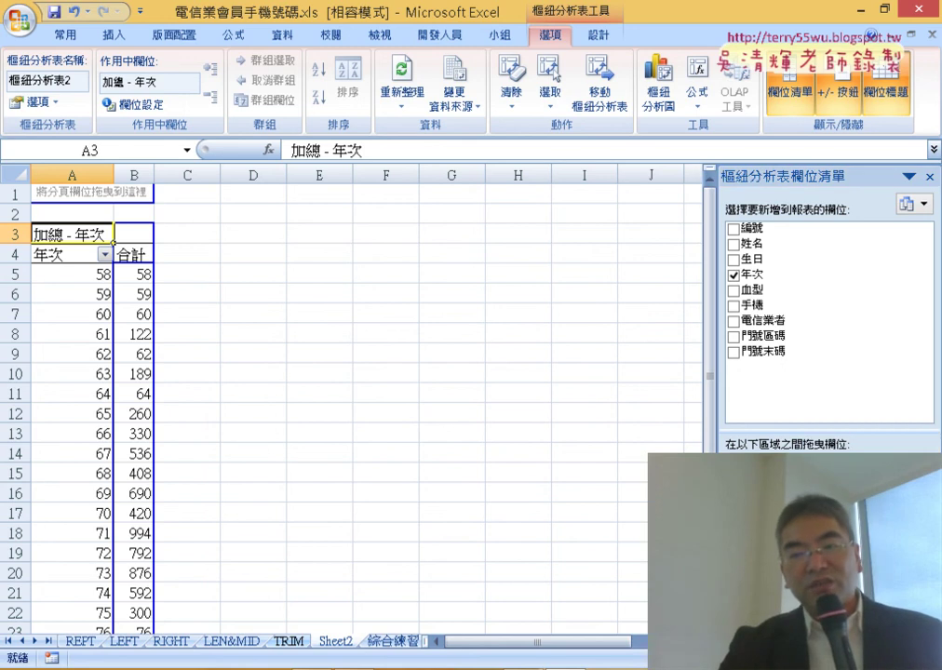
Step: Switch the 年次 value field from Sum to Count (項目個數), totalling 100 members
right_click(806, 342)
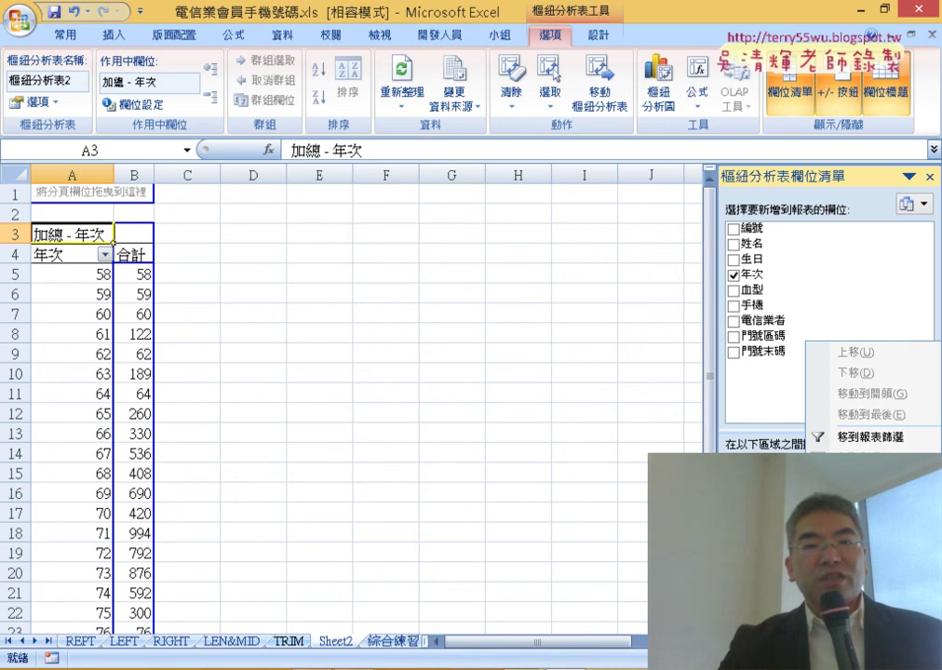
key(n)
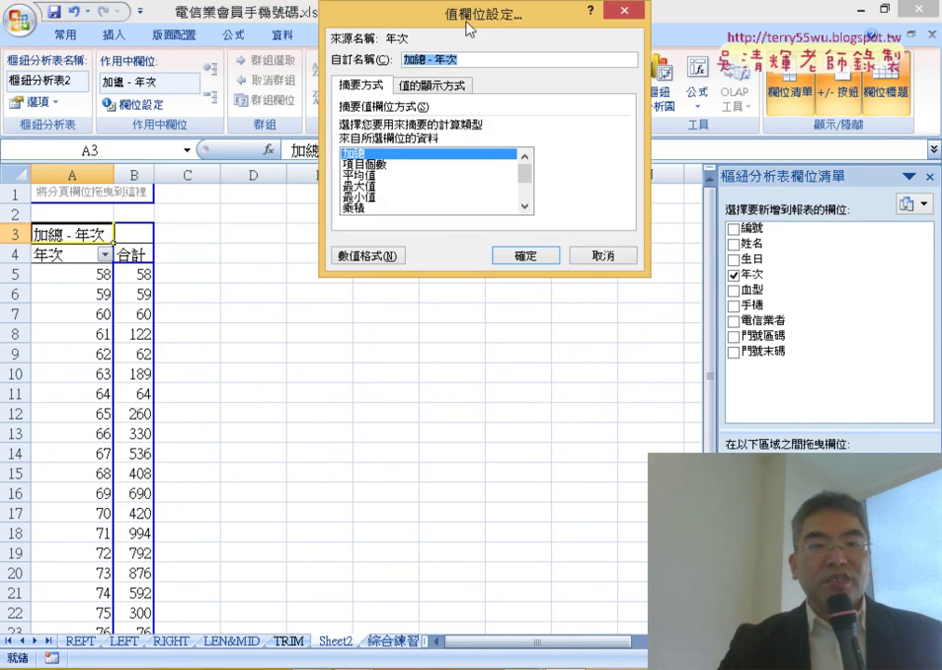
drag(466, 28, 371, 161)
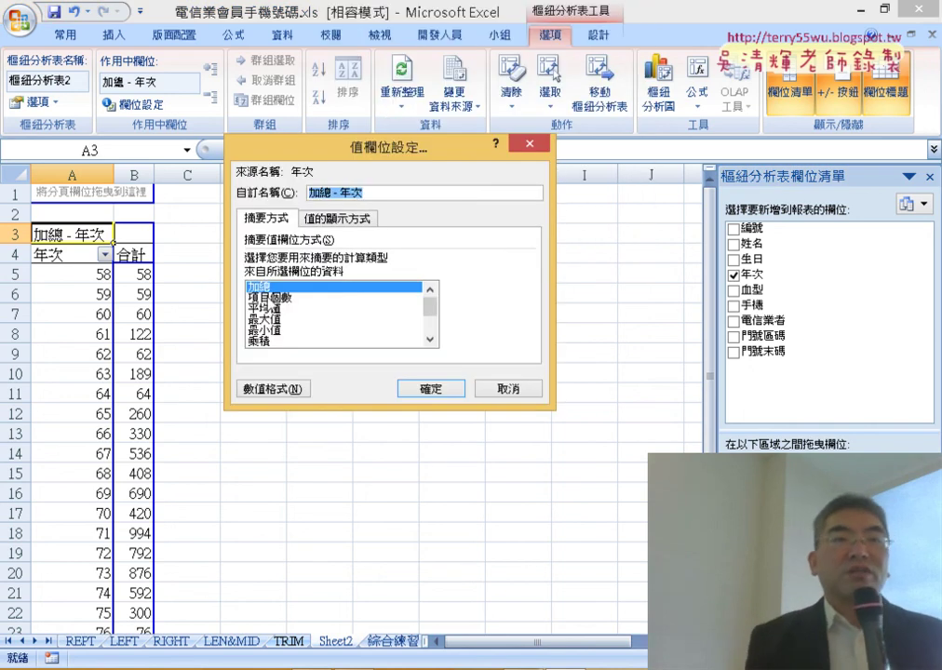
click(278, 298)
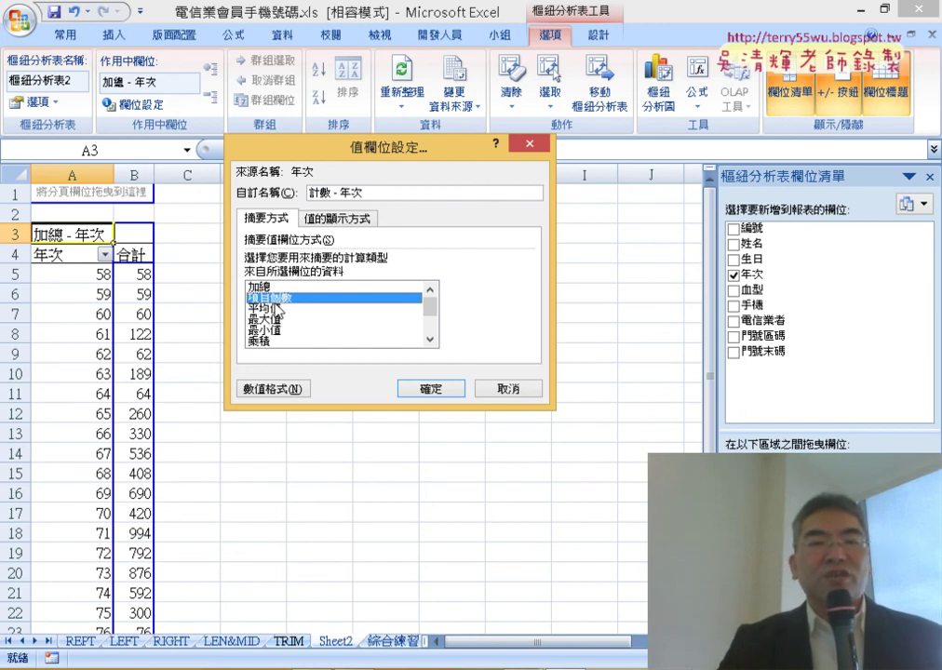
click(450, 391)
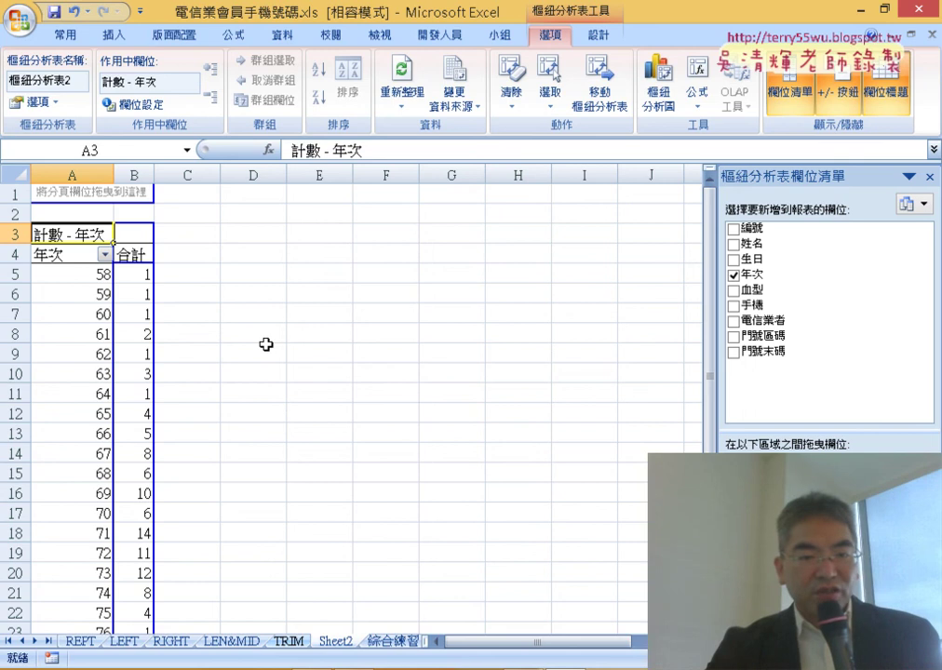
scroll(109, 498, down, 1)
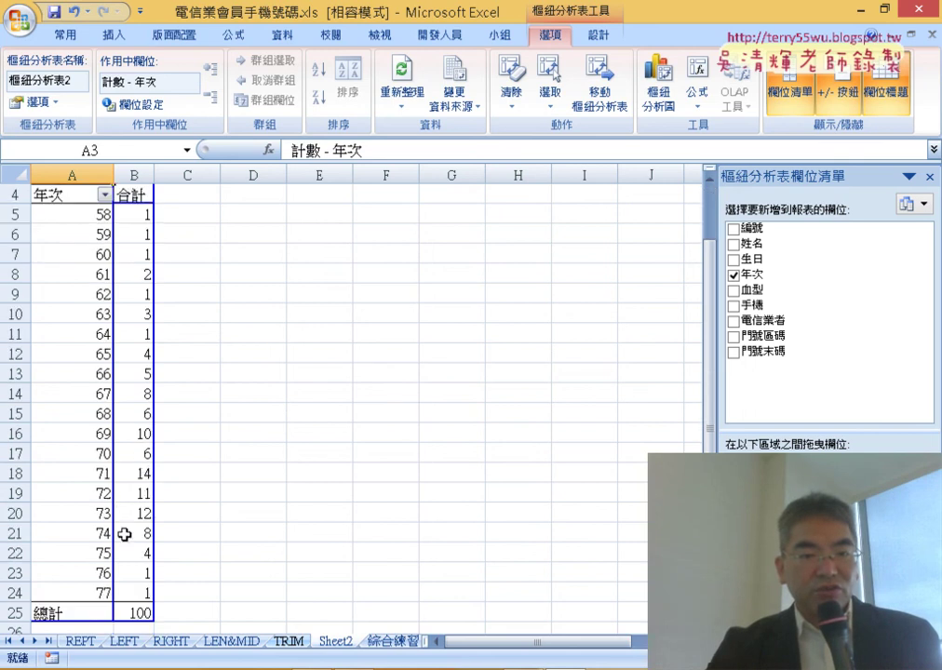
mouse_move(189, 511)
mouse_down()
mouse_move(21, 434)
mouse_move(6, 354)
mouse_up()
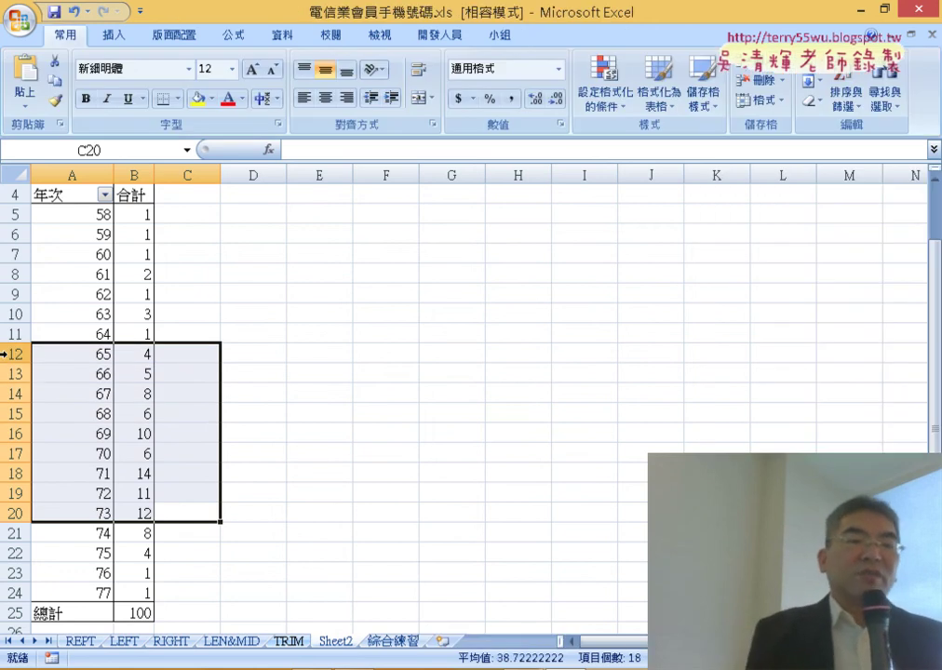
click(108, 374)
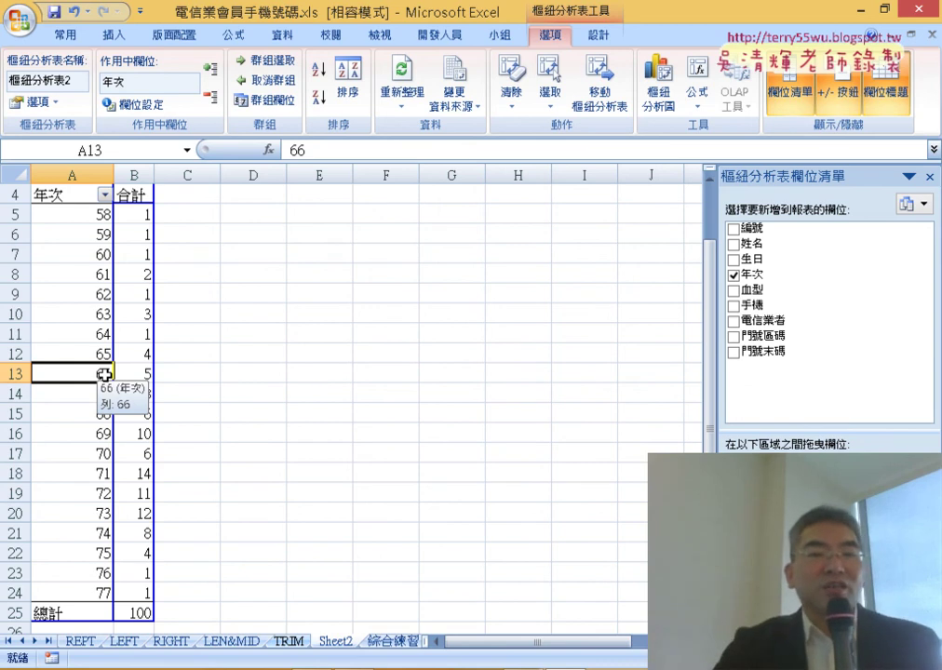
scroll(105, 316, up, 1)
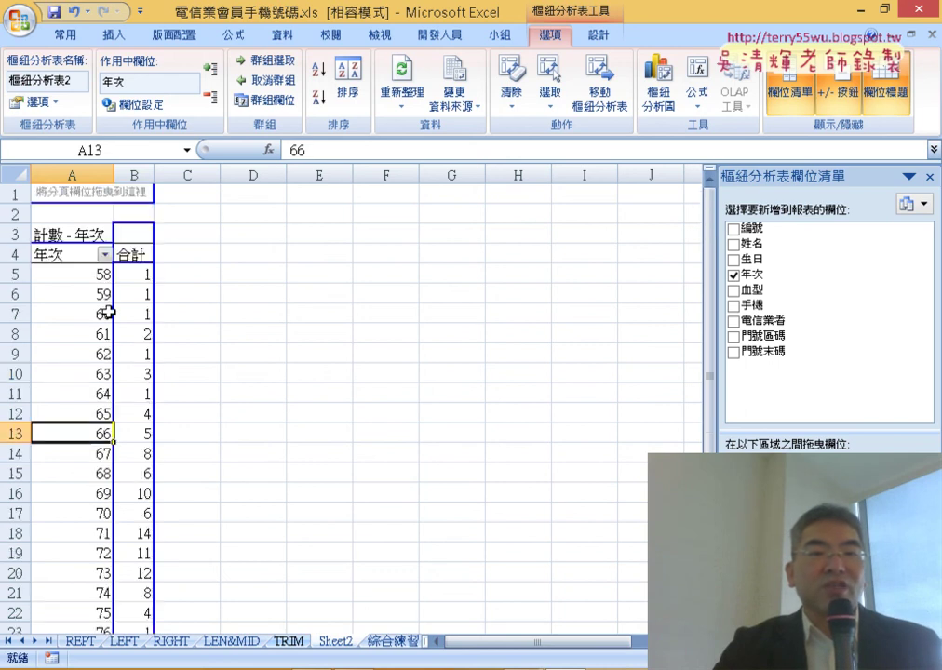
Step: Group the 年次 row labels into 10-year bands from 50 to 79, with interval 10
right_click(67, 280)
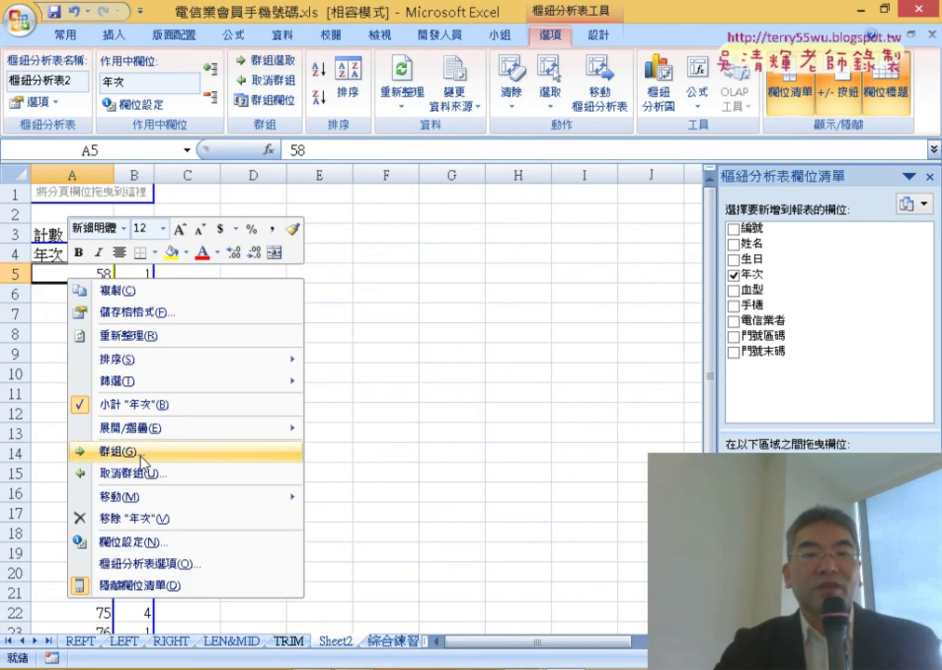
click(142, 459)
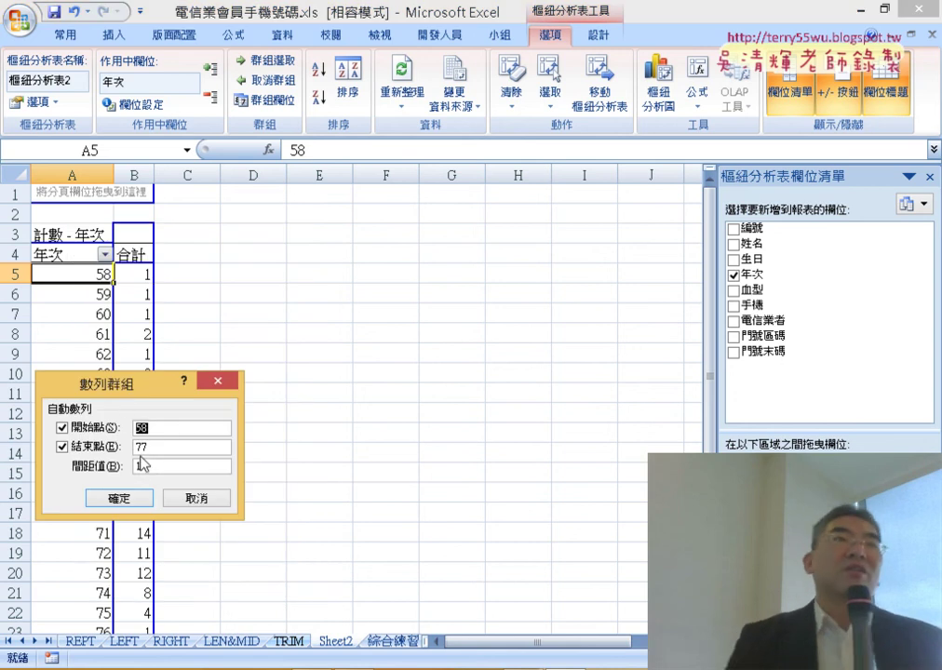
drag(126, 388, 363, 122)
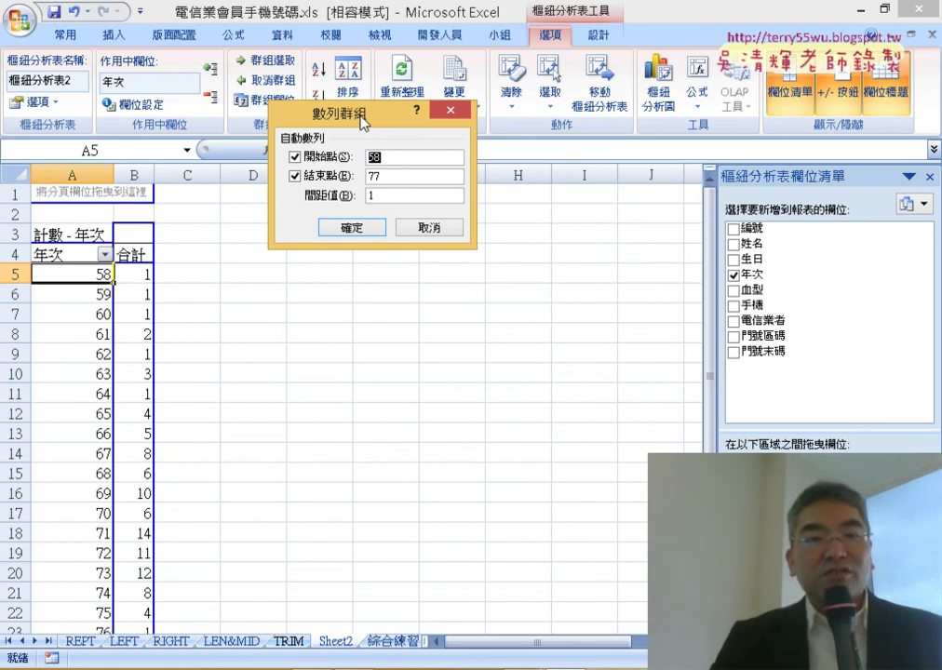
click(298, 157)
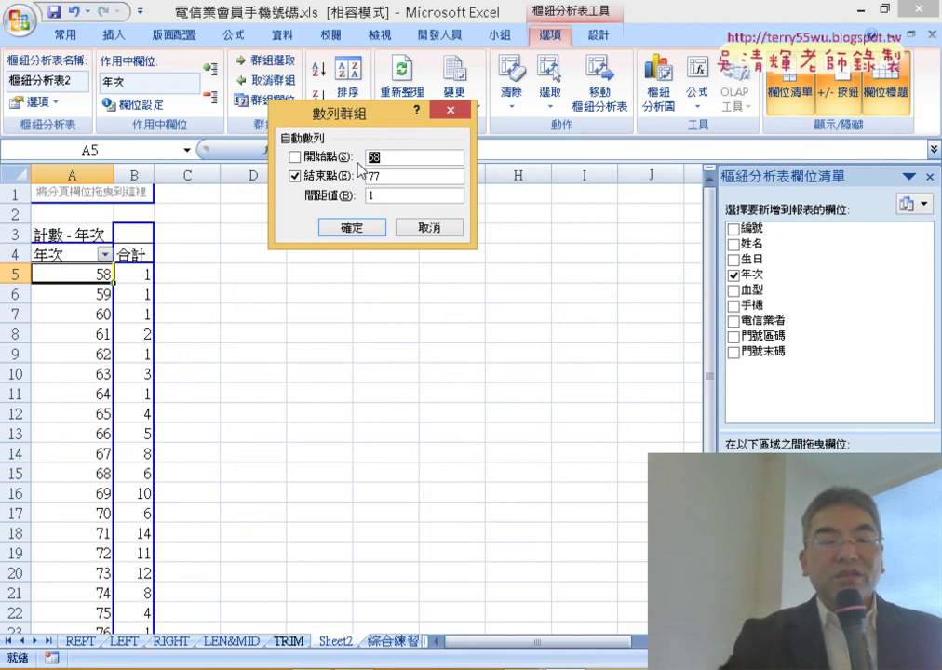
text(50)
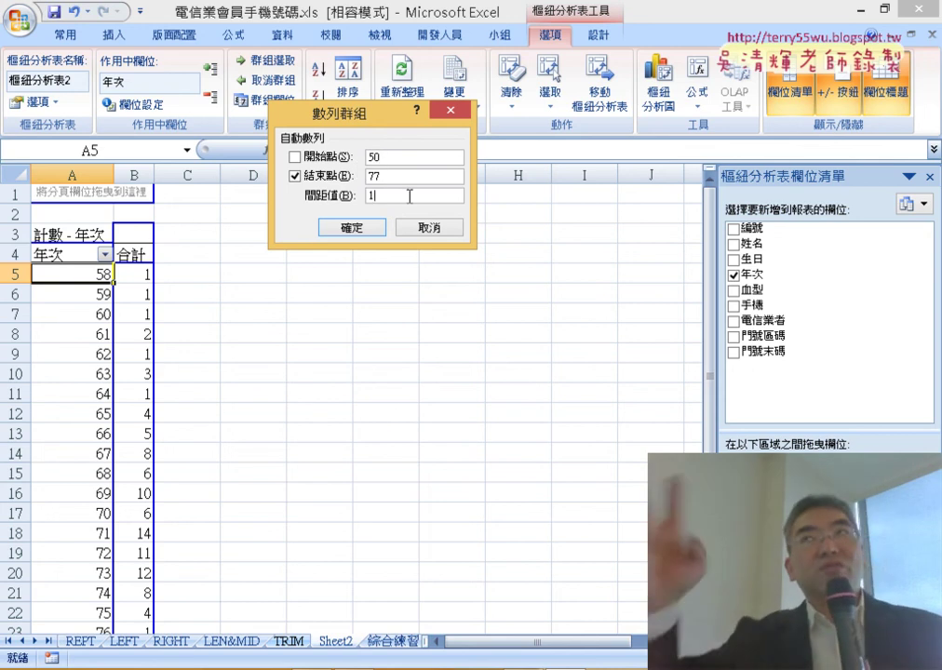
text(0)
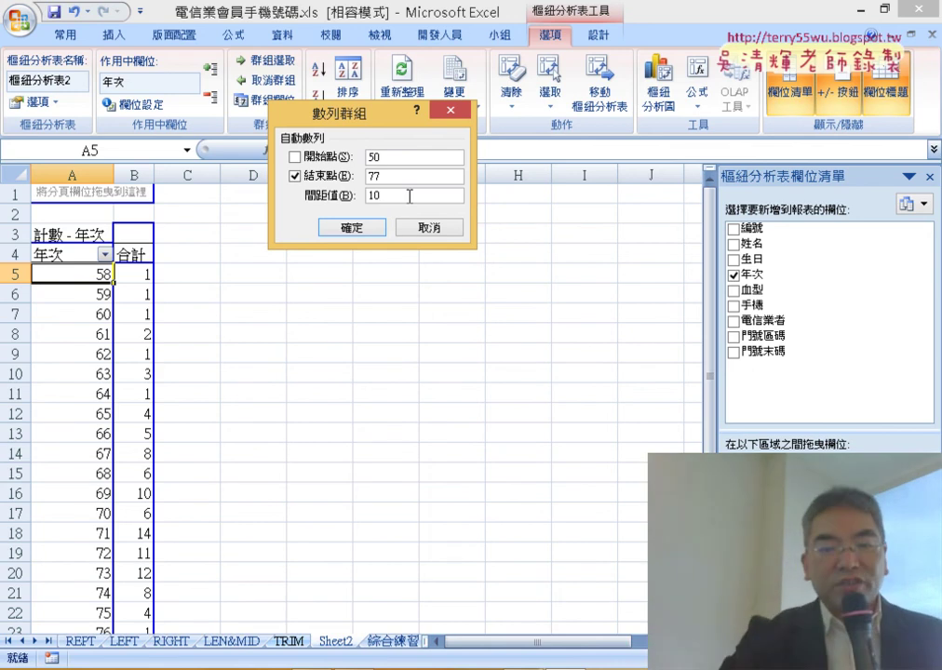
click(388, 175)
key(BackSpace)
text(9)
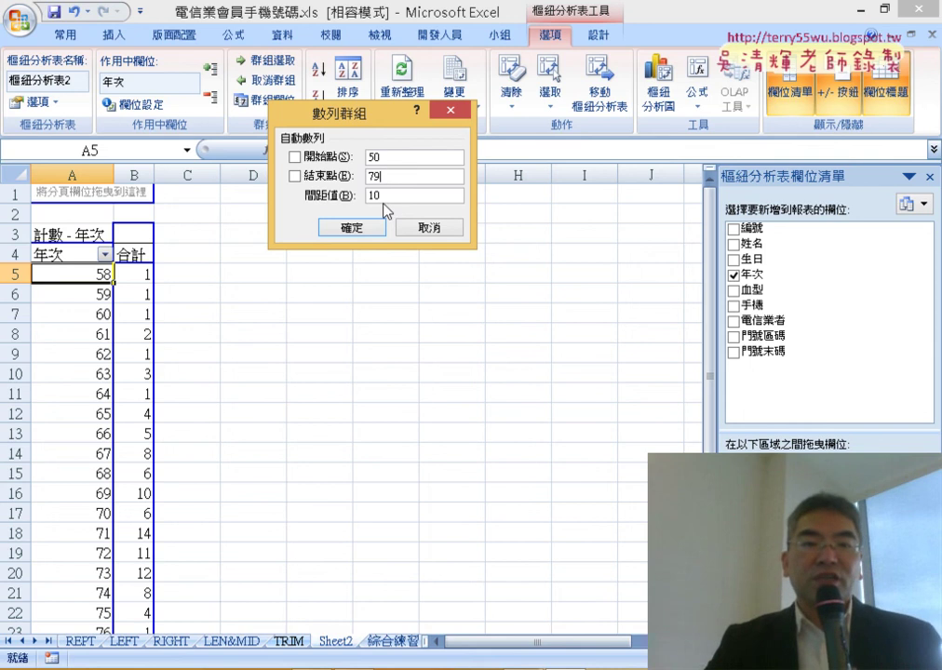
click(345, 230)
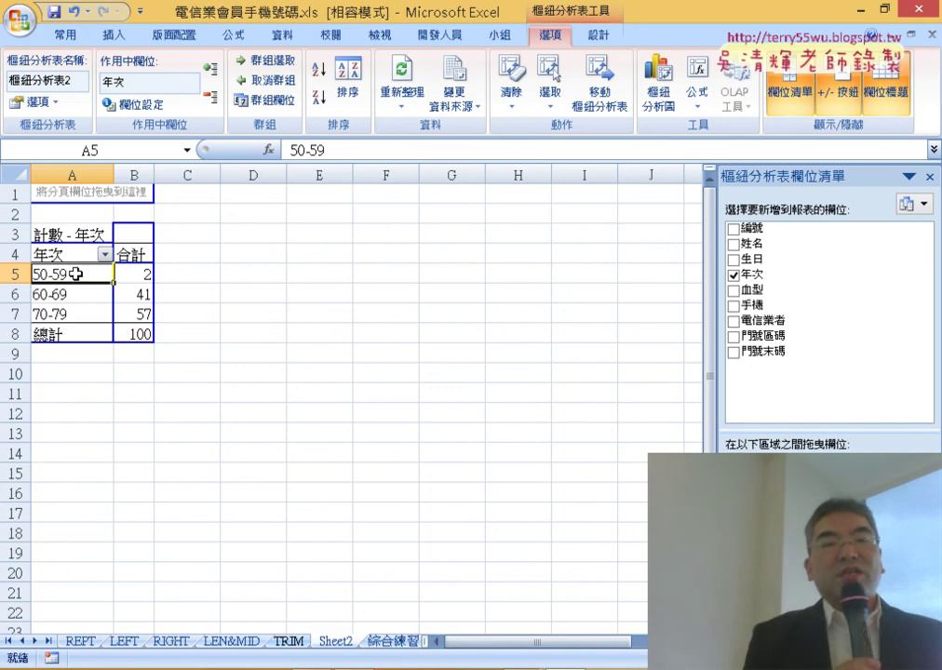
drag(76, 273, 75, 303)
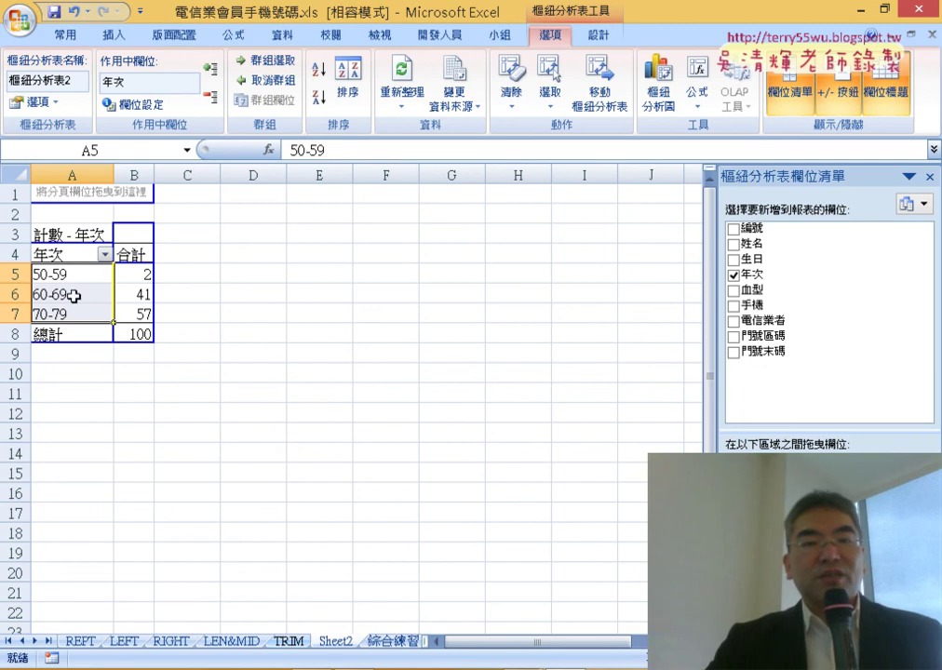
key(Return)
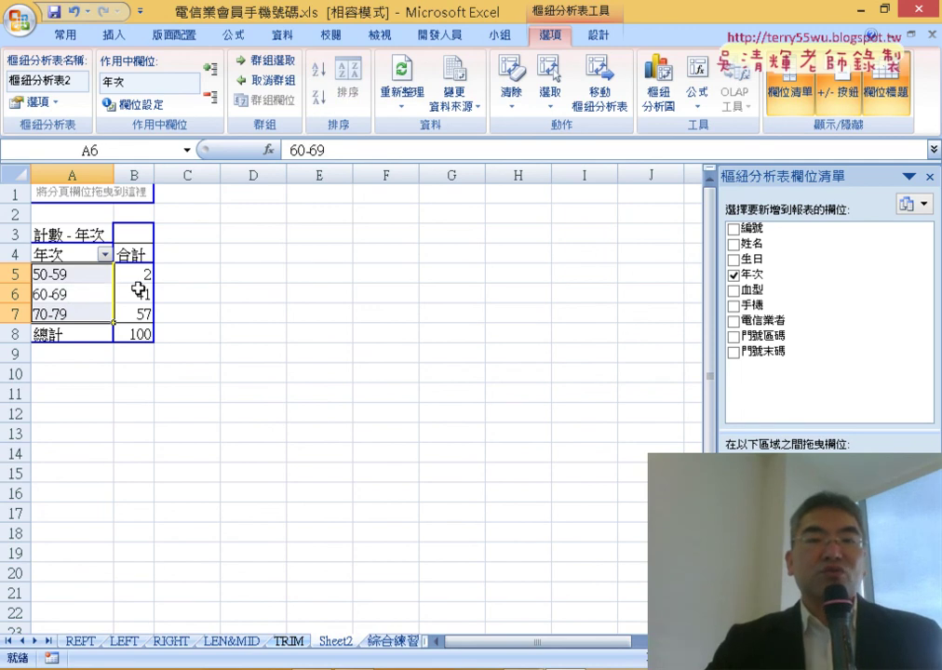
click(137, 273)
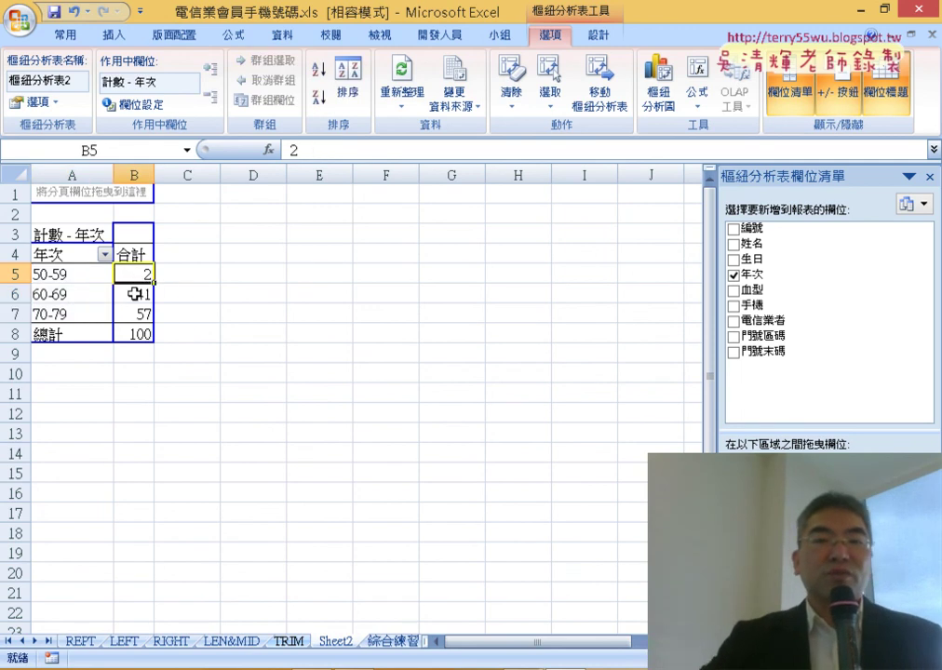
click(663, 92)
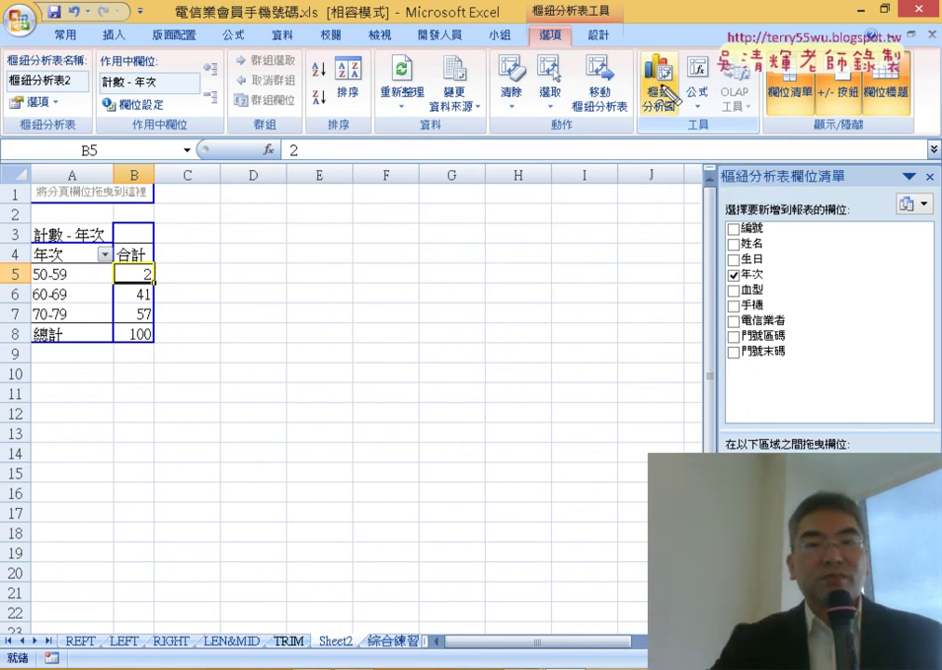
drag(721, 56, 733, 82)
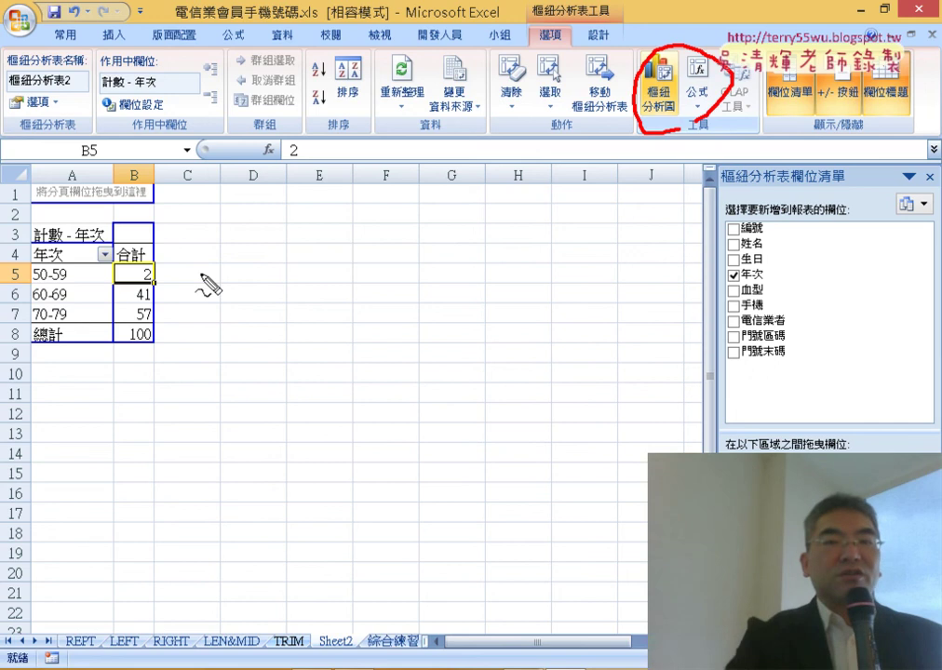
drag(154, 316, 579, 151)
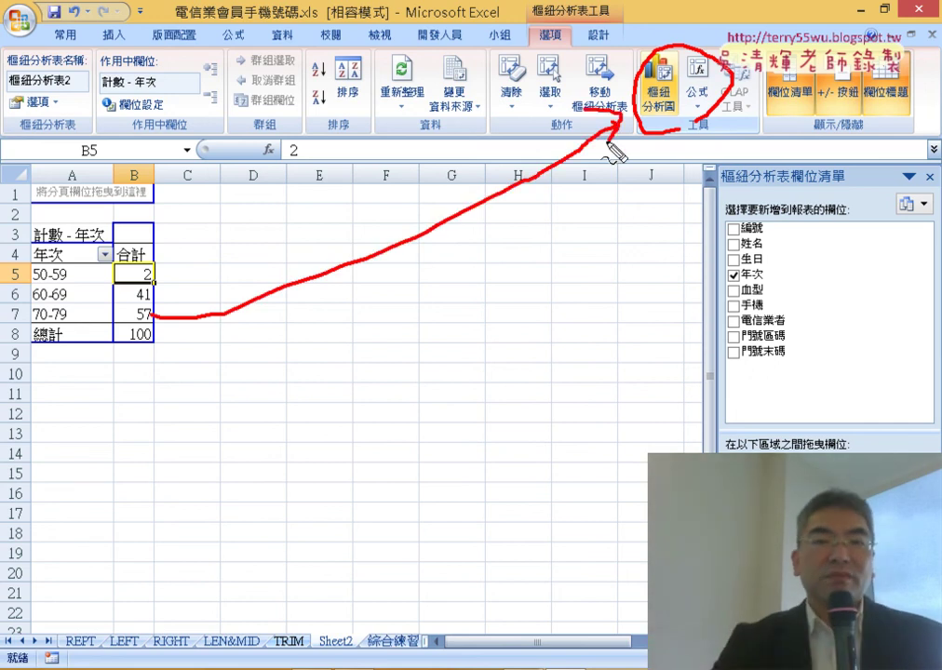
key(Escape)
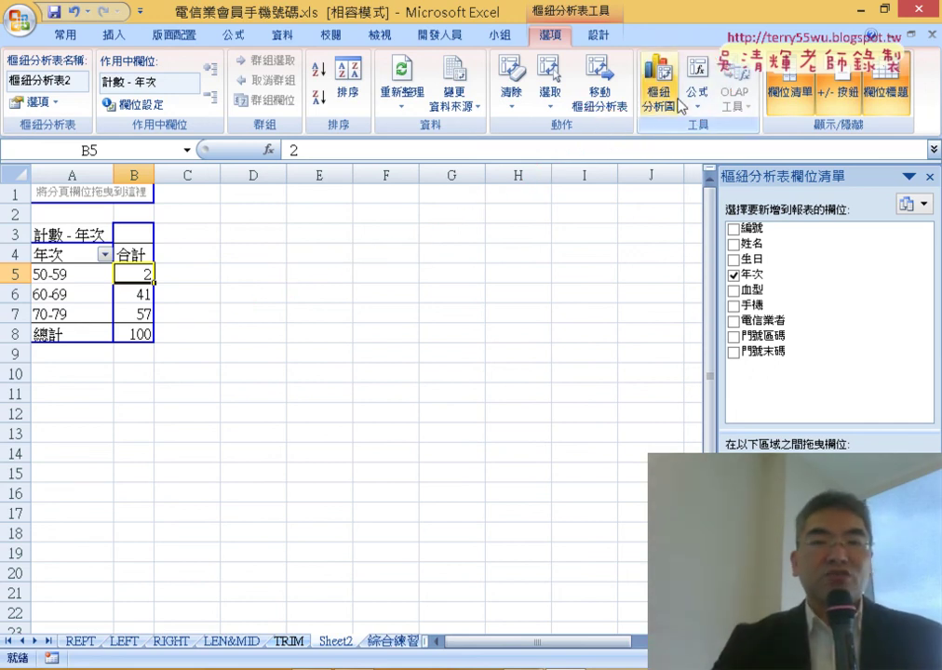
Step: Insert a clustered column pivot chart of the decade counts and move it up beside the pivot table
click(658, 92)
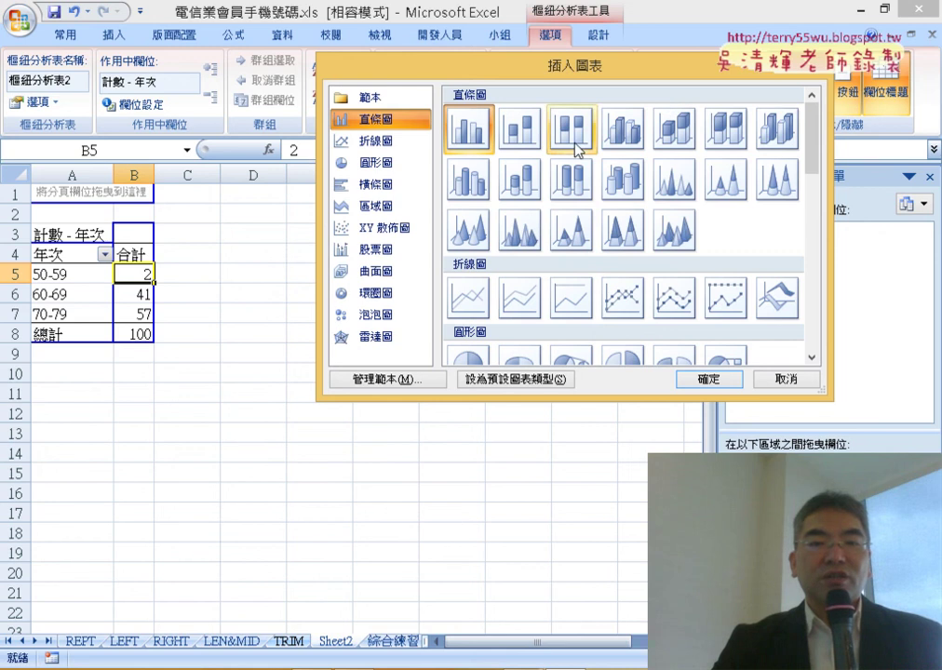
double_click(465, 130)
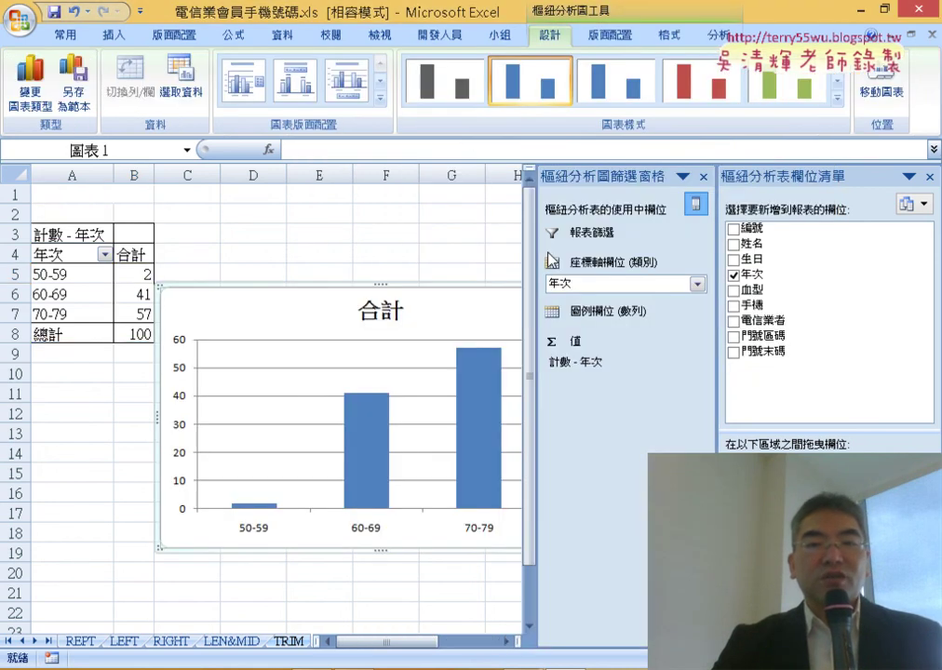
click(703, 177)
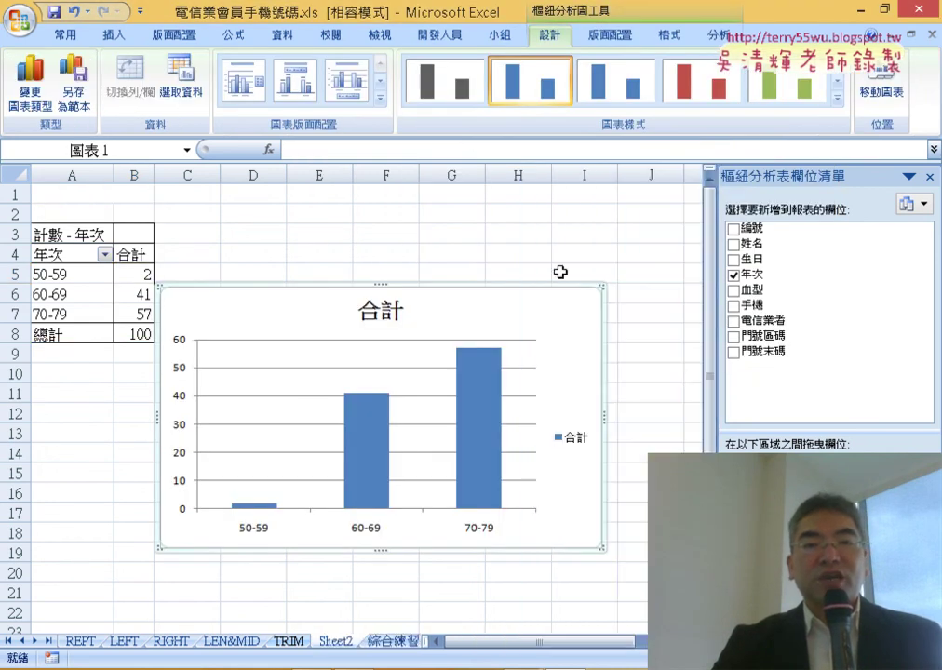
drag(484, 286, 512, 209)
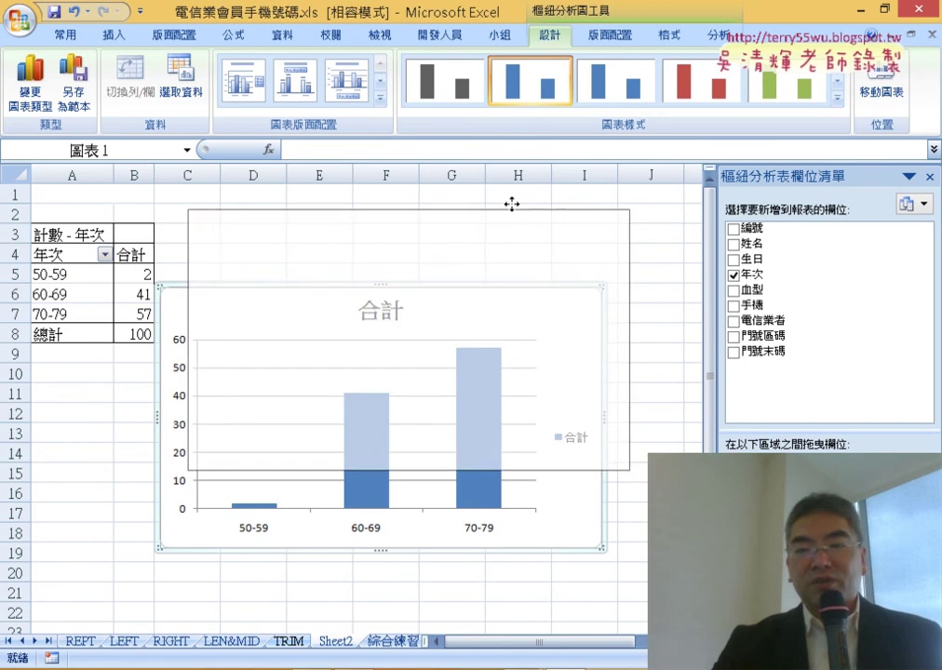
click(421, 244)
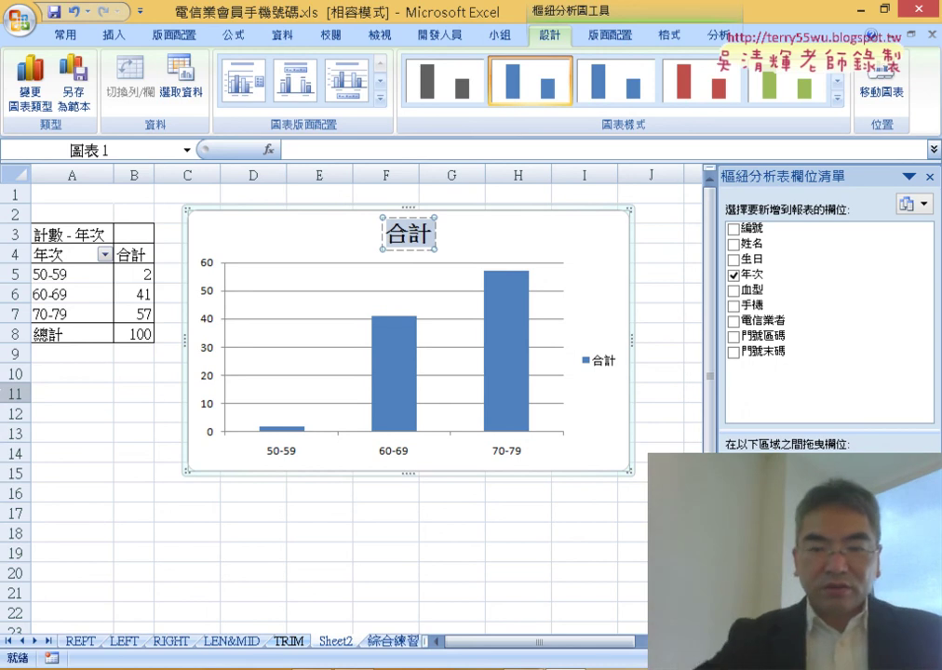
Step: Replace the 合計 title with 五到七年級會員分析圖 and make the chart slightly larger
key(Delete)
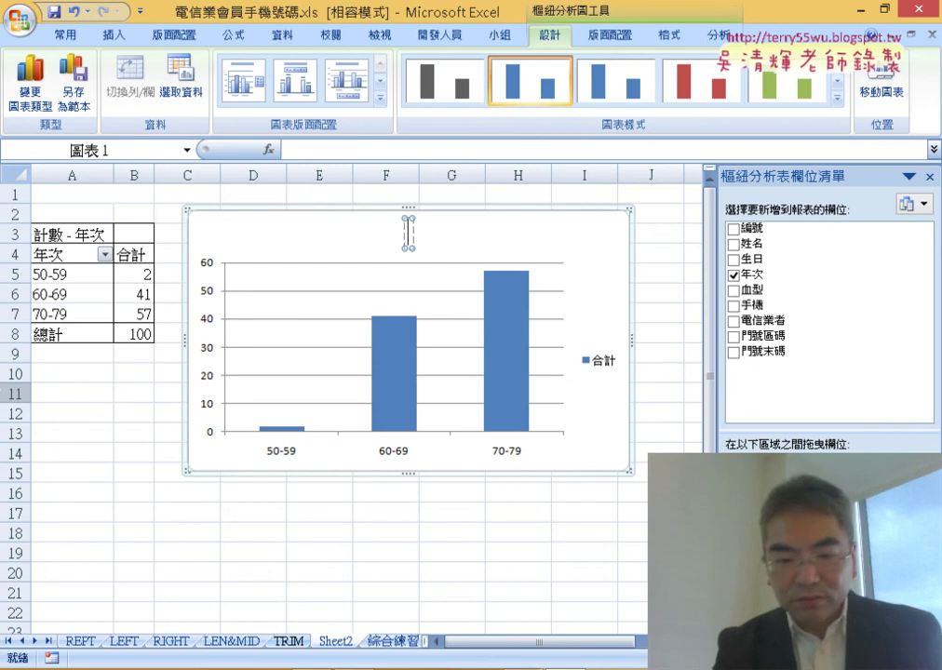
text(五)
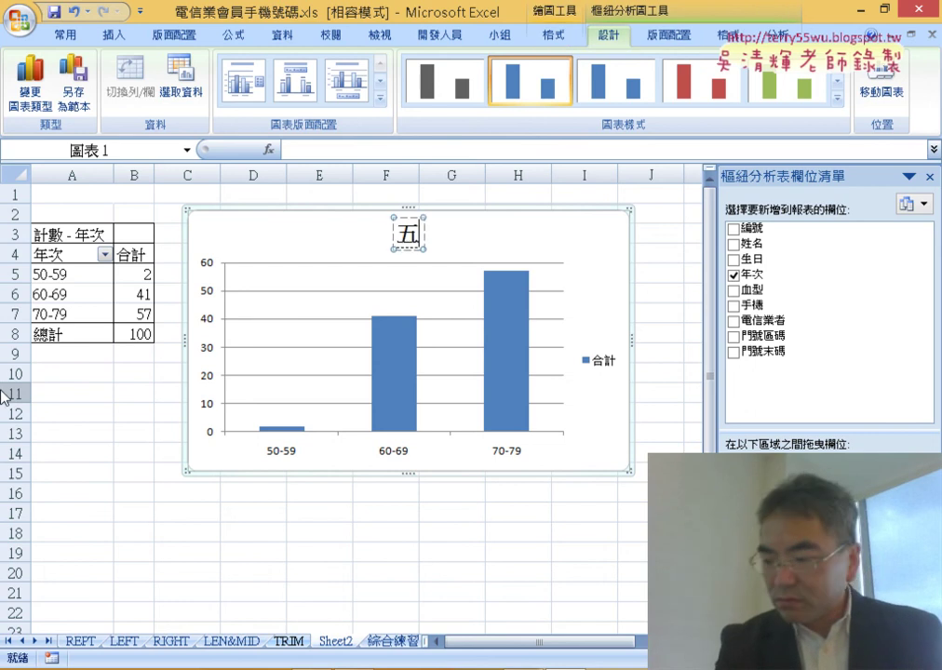
text(到)
text(七ㄋ一年ㄐ)
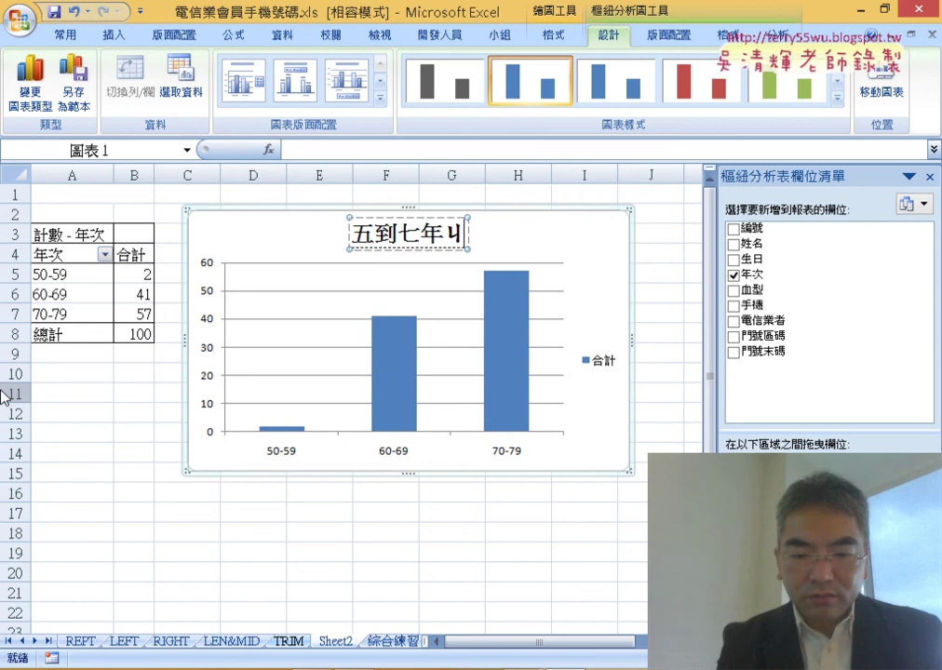
text(級ㄏㄨㄟ)
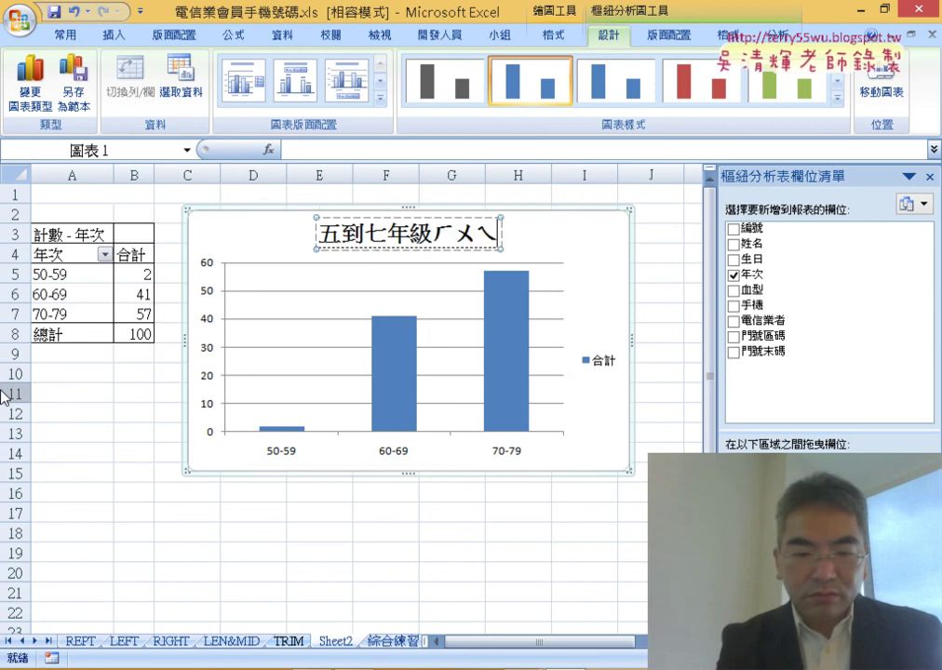
key(BackSpace)
key(BackSpace)
key(BackSpace)
text(會員ㄈㄣ)
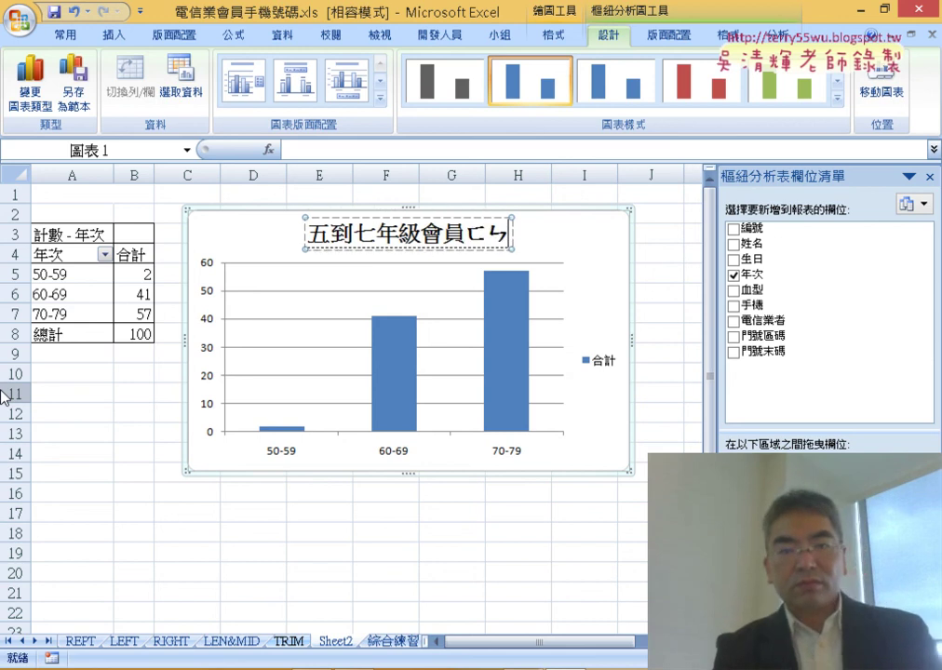
text(分析ㄊㄨ圖)
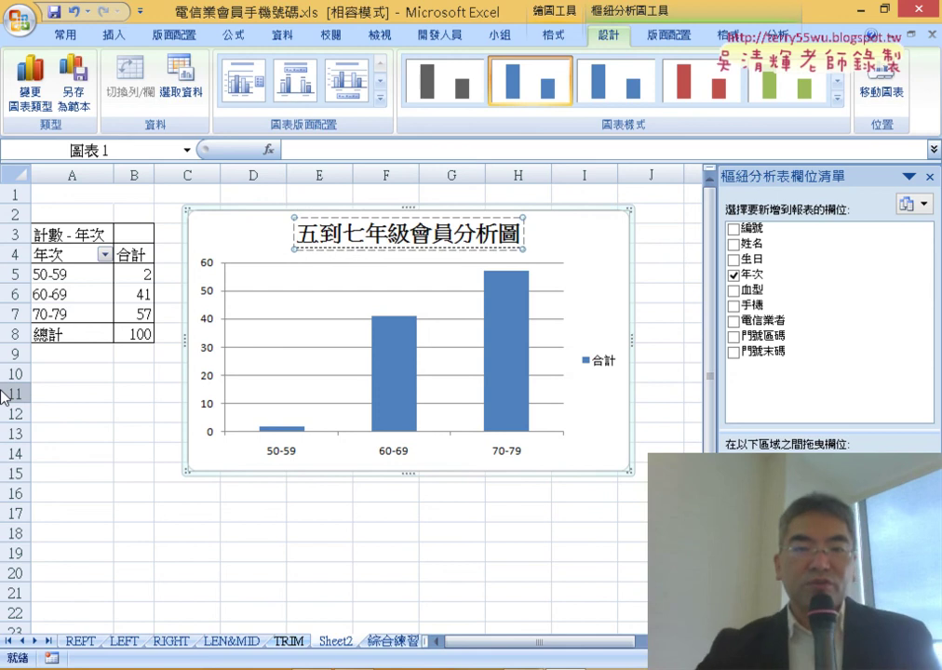
key(Escape)
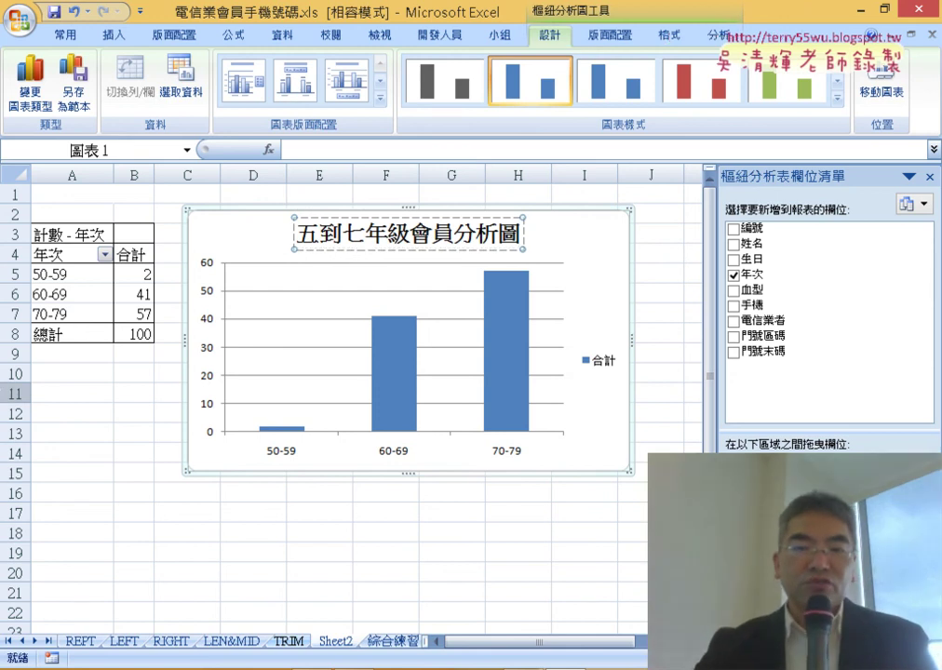
click(563, 232)
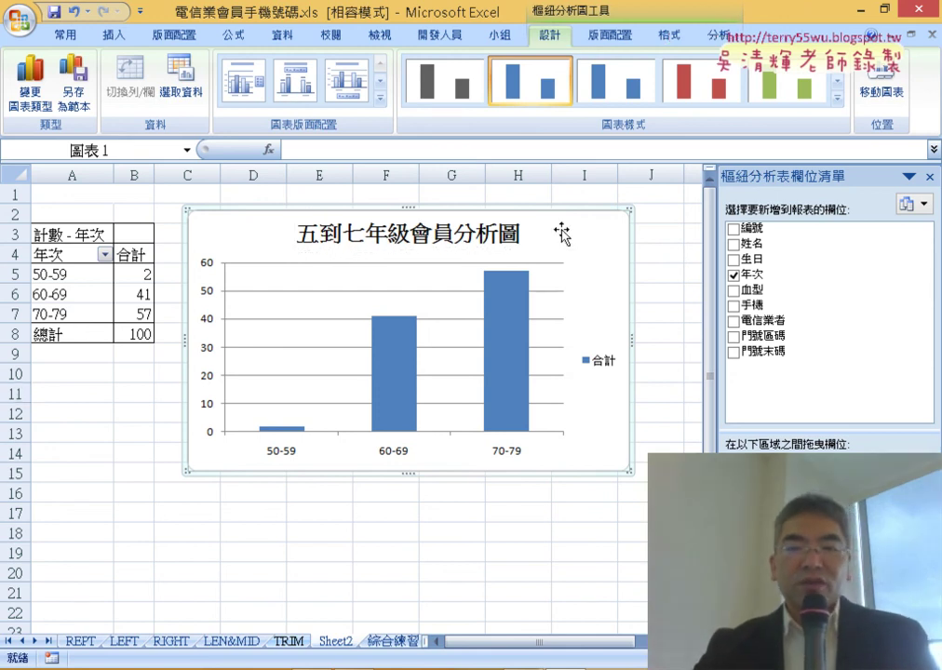
drag(629, 471, 651, 513)
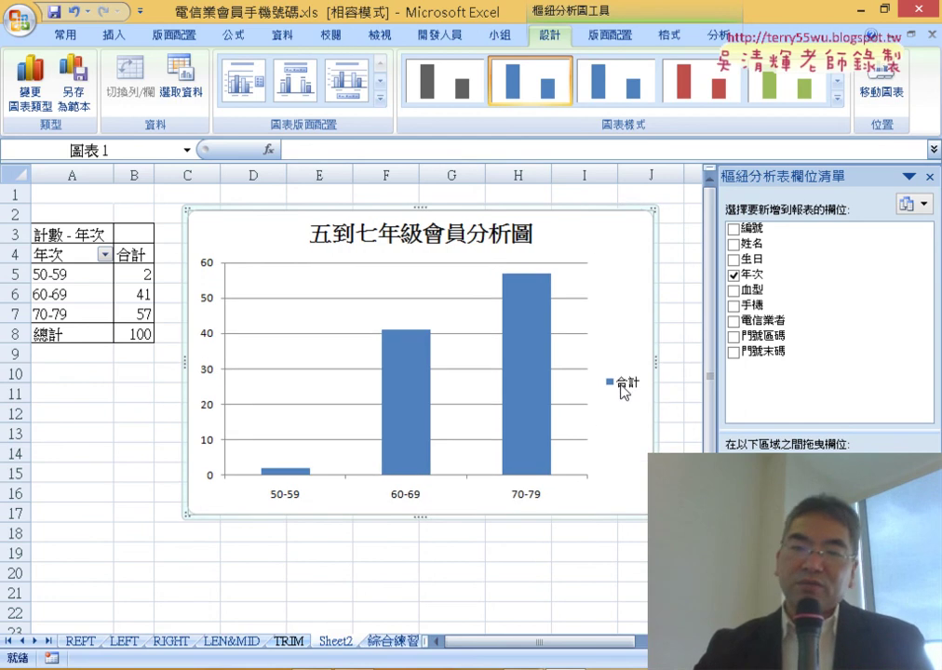
Step: Delete the 合計 legend from the column chart
click(620, 383)
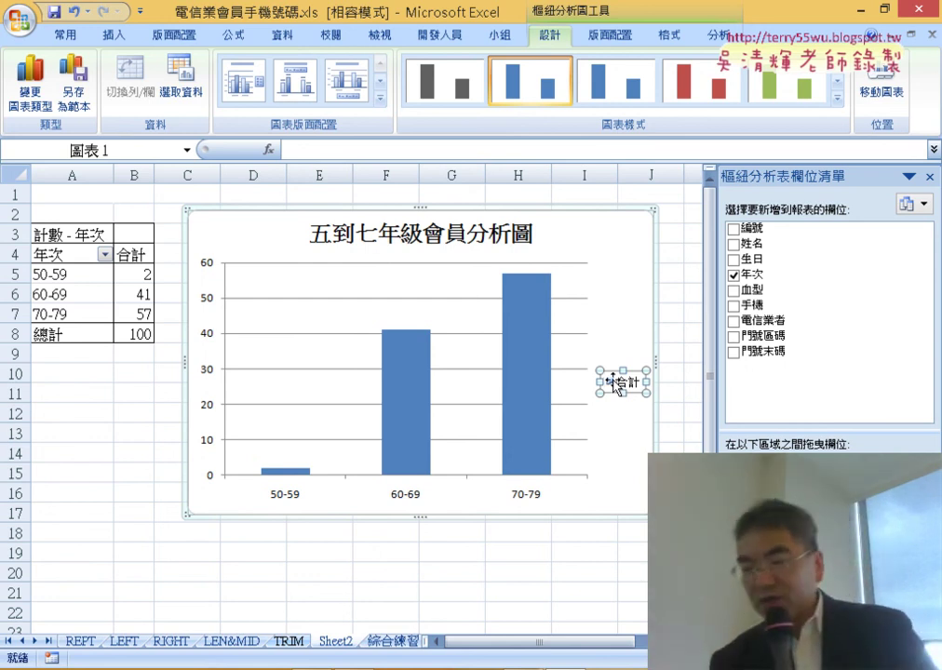
key(Delete)
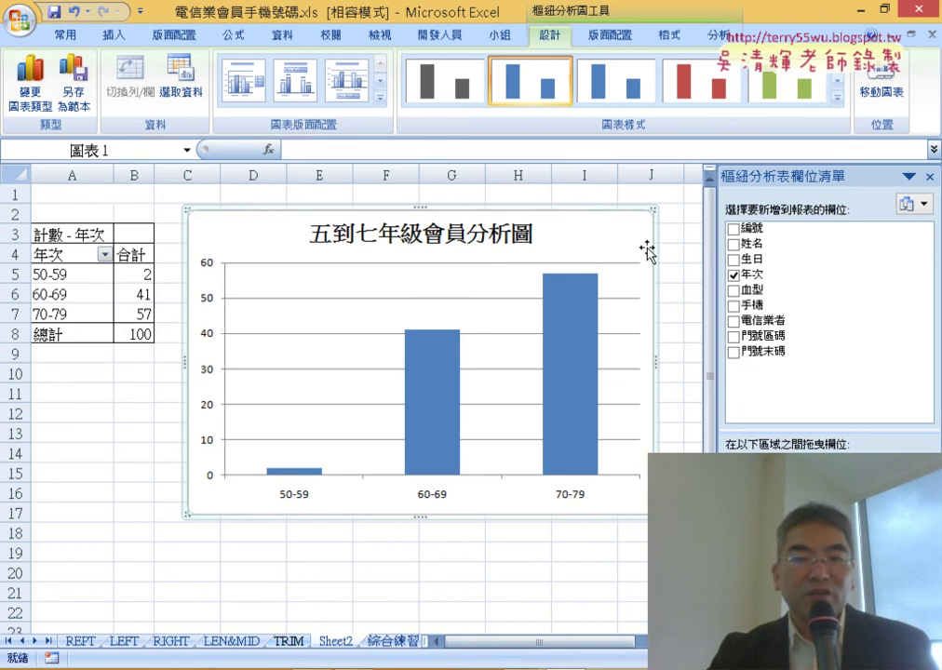
Step: Change the chart type to the first 圓形圖 pie and enlarge the chart toward the lower right
right_click(546, 217)
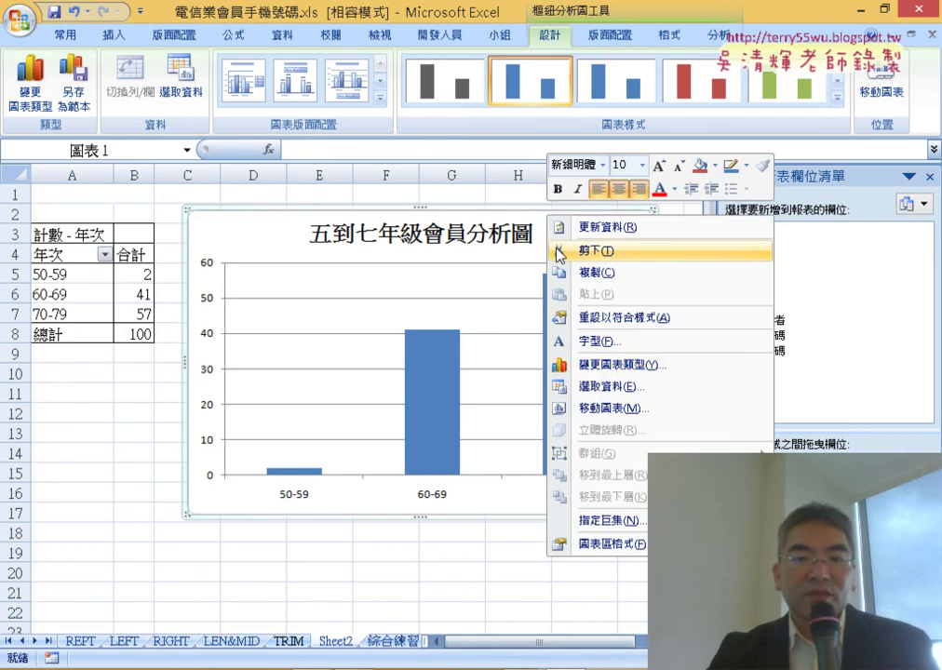
click(605, 366)
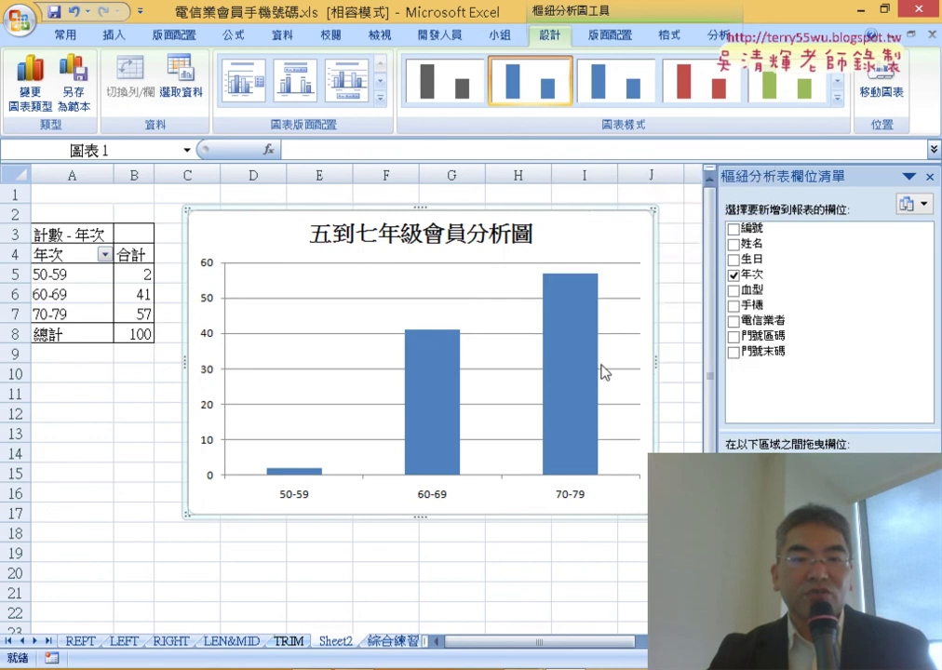
scroll(579, 273, down, 5)
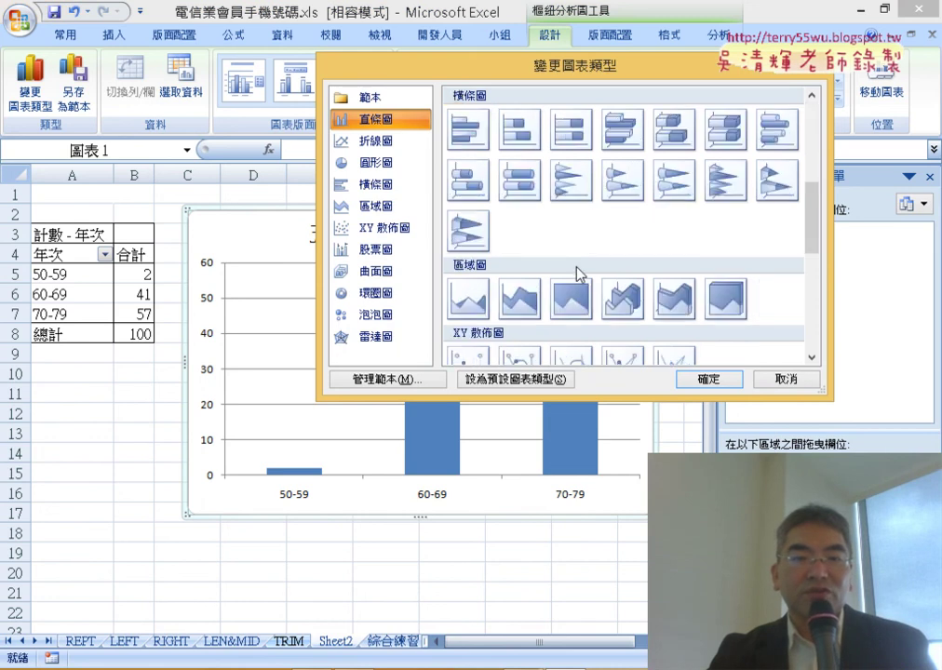
scroll(549, 256, up, 3)
click(463, 224)
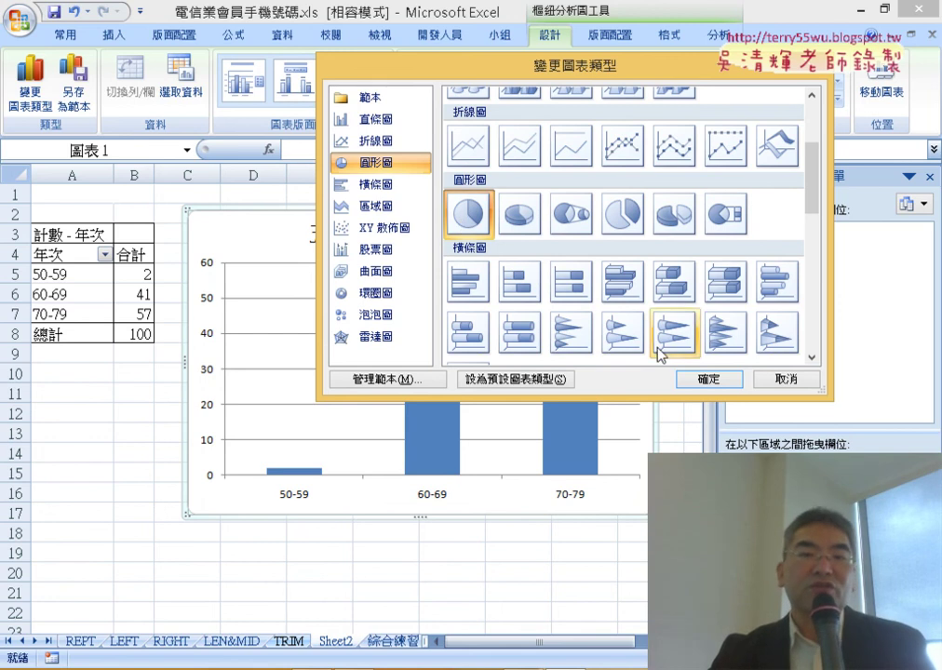
click(716, 382)
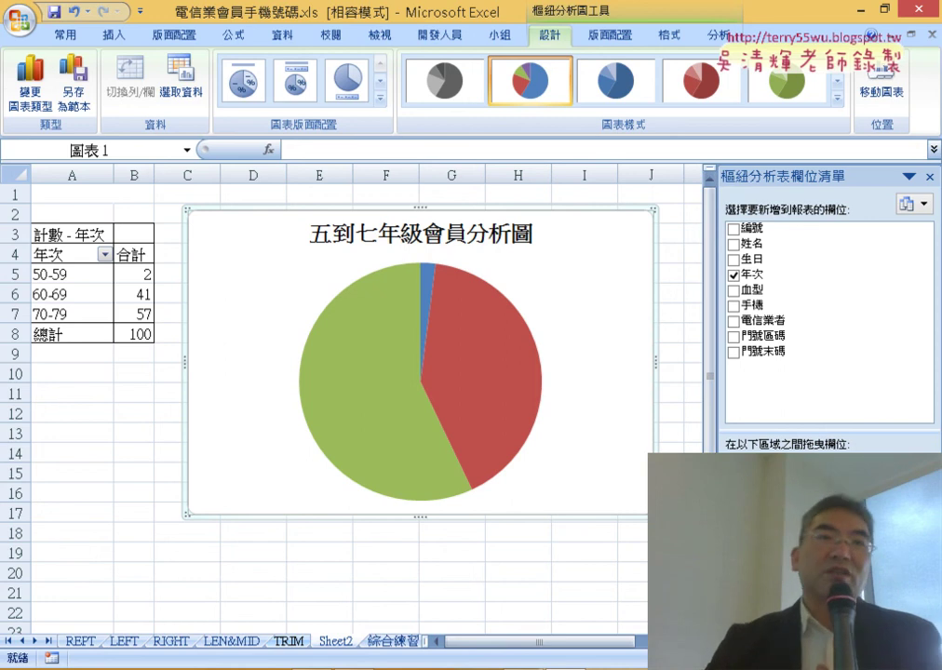
mouse_move(644, 521)
mouse_down()
mouse_move(679, 566)
mouse_move(689, 562)
mouse_up()
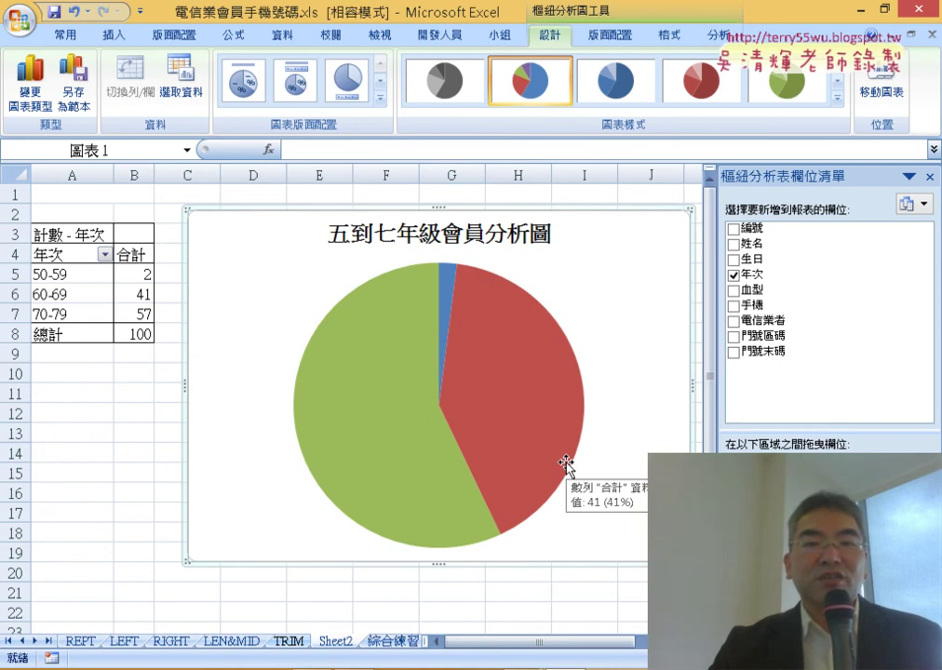
Step: Select the pie's 合計 series and open the 資料標籤 choices on the 版面配置 tab
click(385, 296)
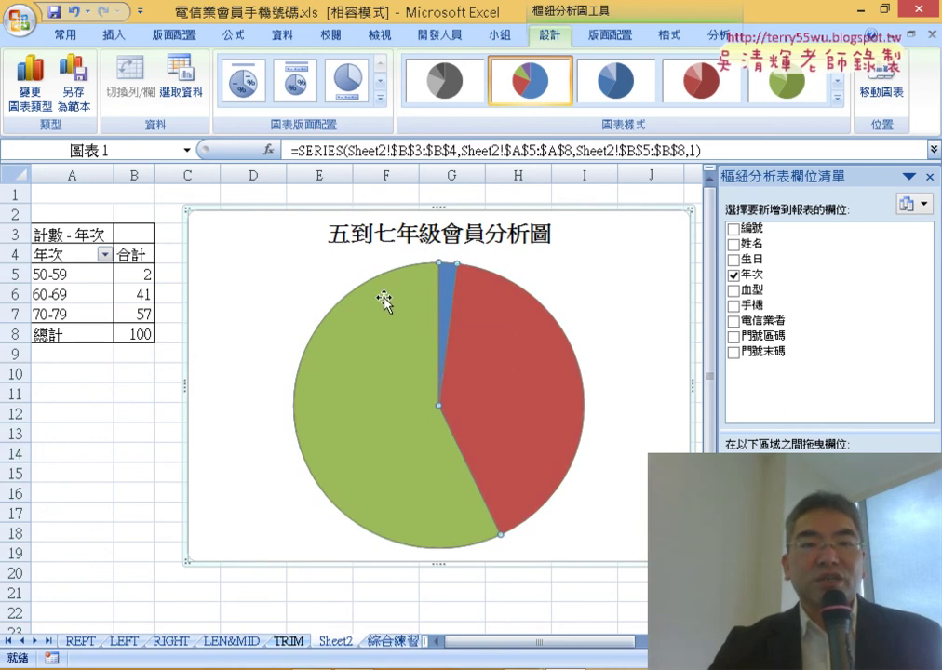
click(612, 35)
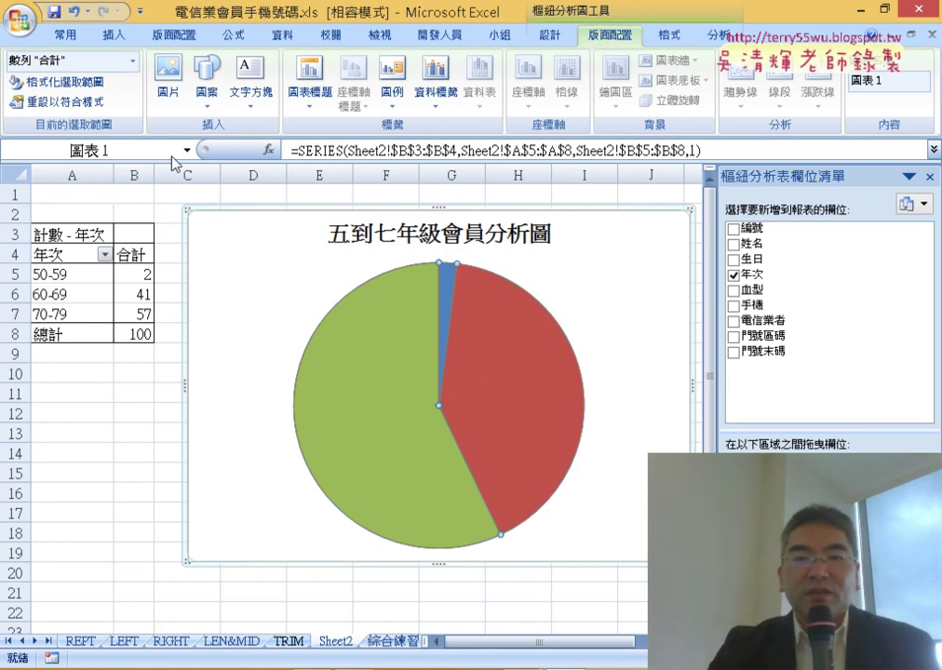
click(436, 94)
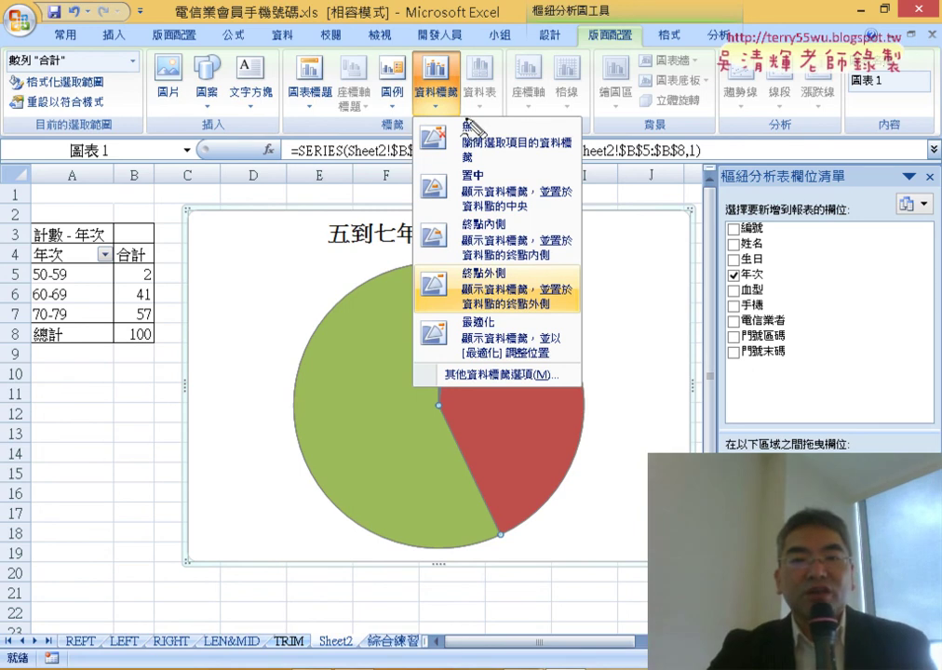
Step: Draw red annotations marking the 終點外側 option and layout tools, then clear them
mouse_move(450, 133)
mouse_down()
mouse_move(407, 47)
mouse_move(456, 135)
mouse_up()
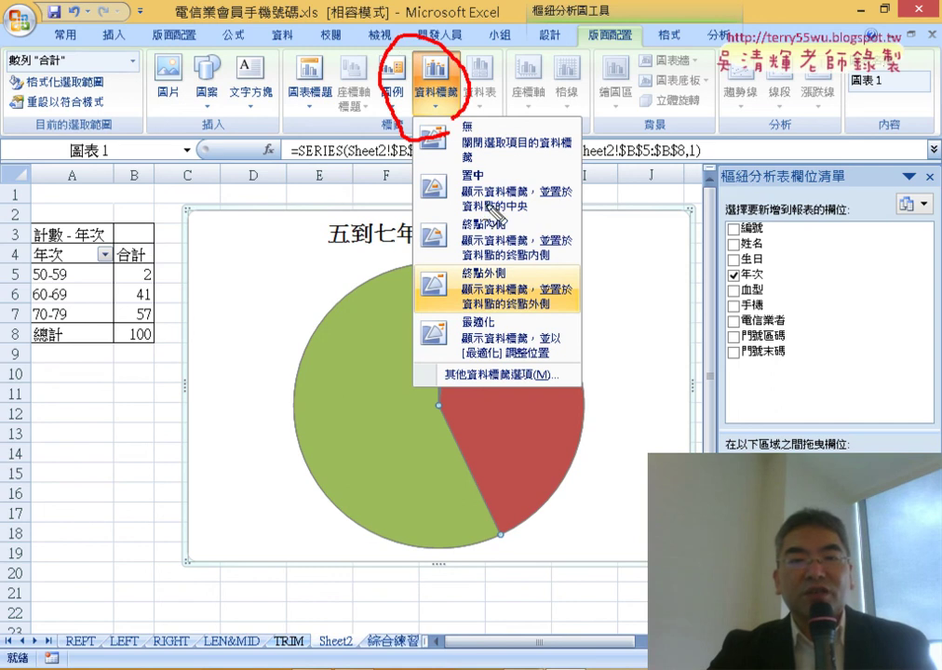
drag(530, 317, 456, 265)
drag(386, 130, 426, 258)
drag(510, 264, 515, 300)
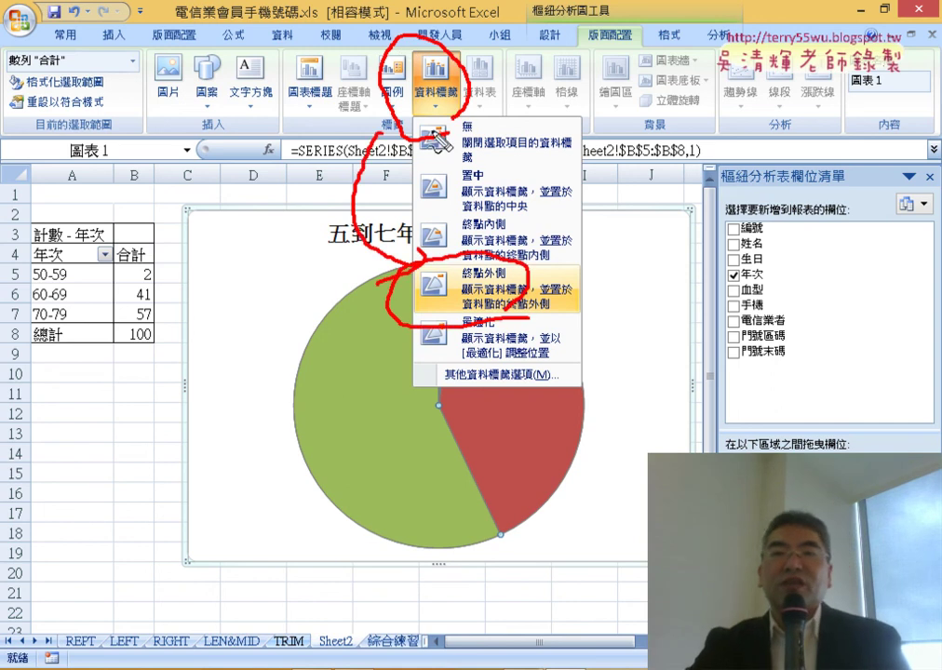
drag(535, 11, 640, 54)
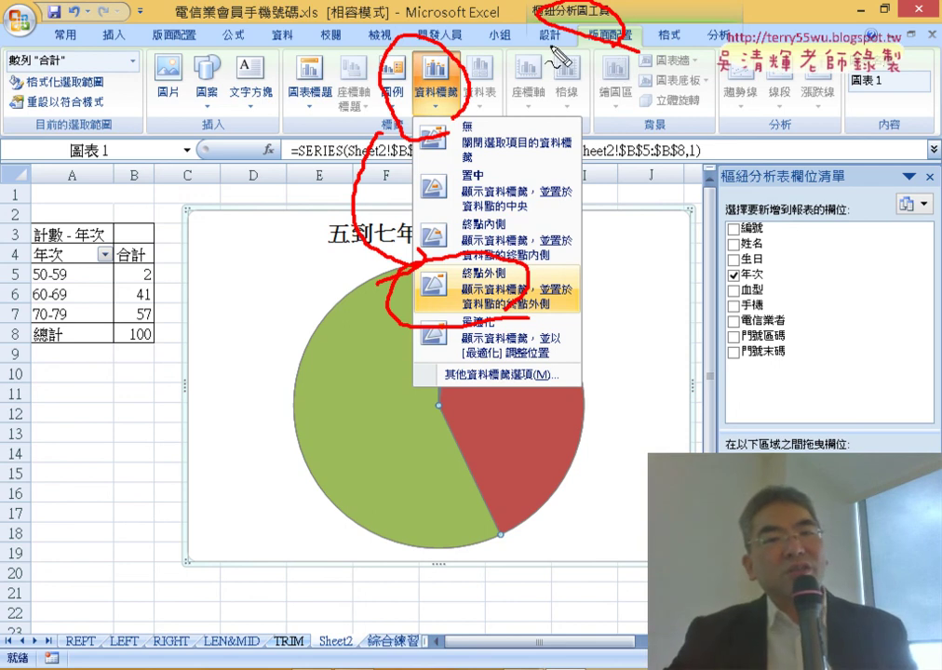
drag(17, 158, 63, 130)
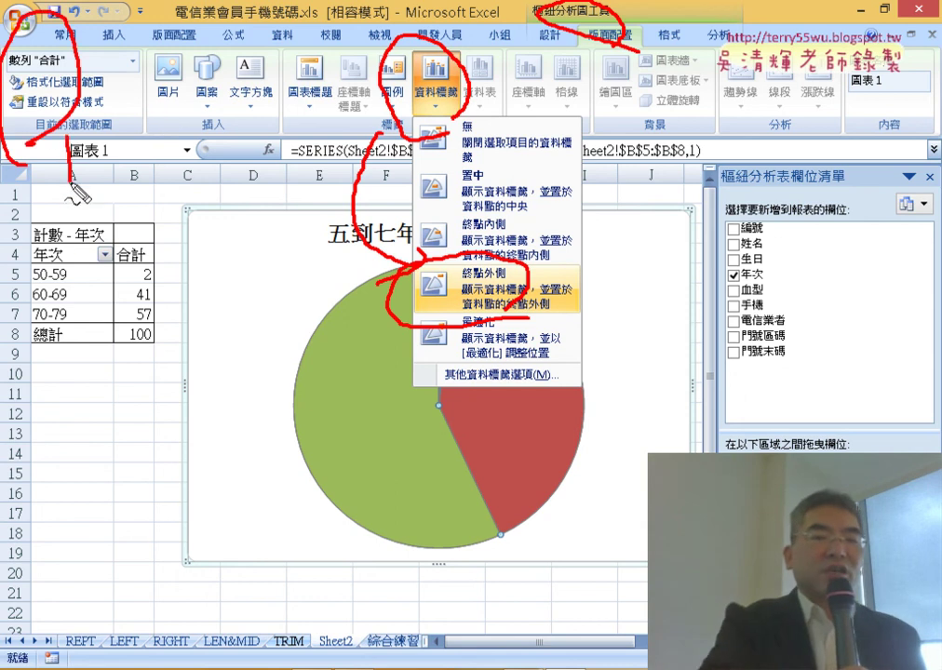
drag(69, 177, 116, 272)
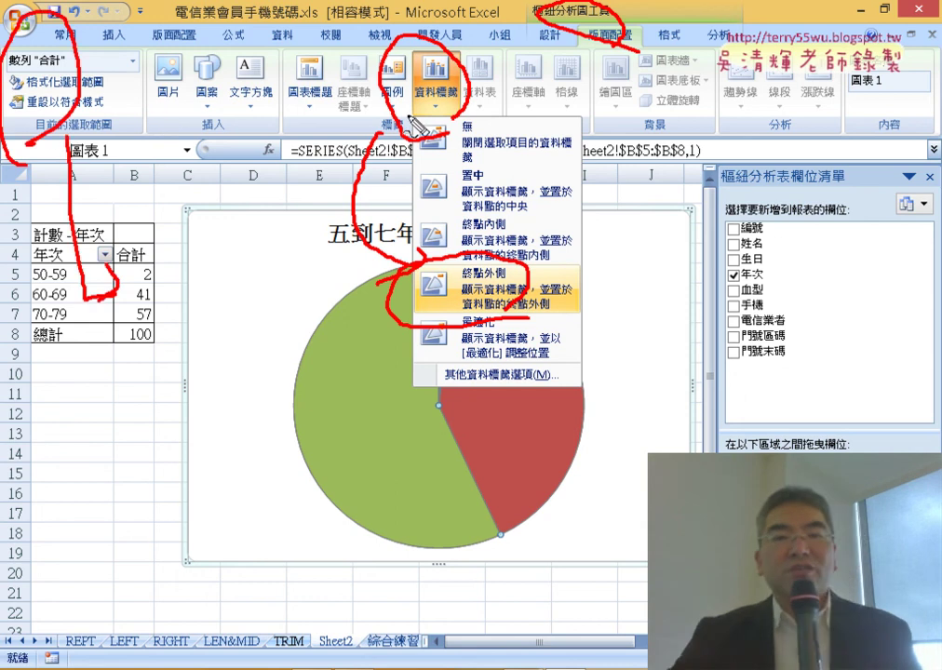
key(Escape)
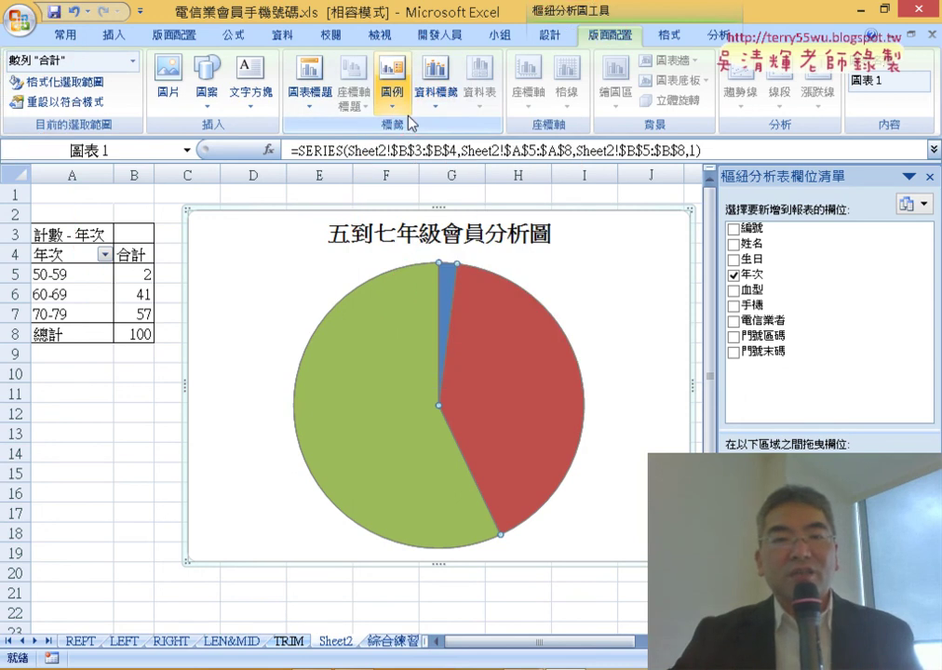
Step: Place 終點外側 data labels on the pie so the slices show 2, 41 and 57
click(391, 93)
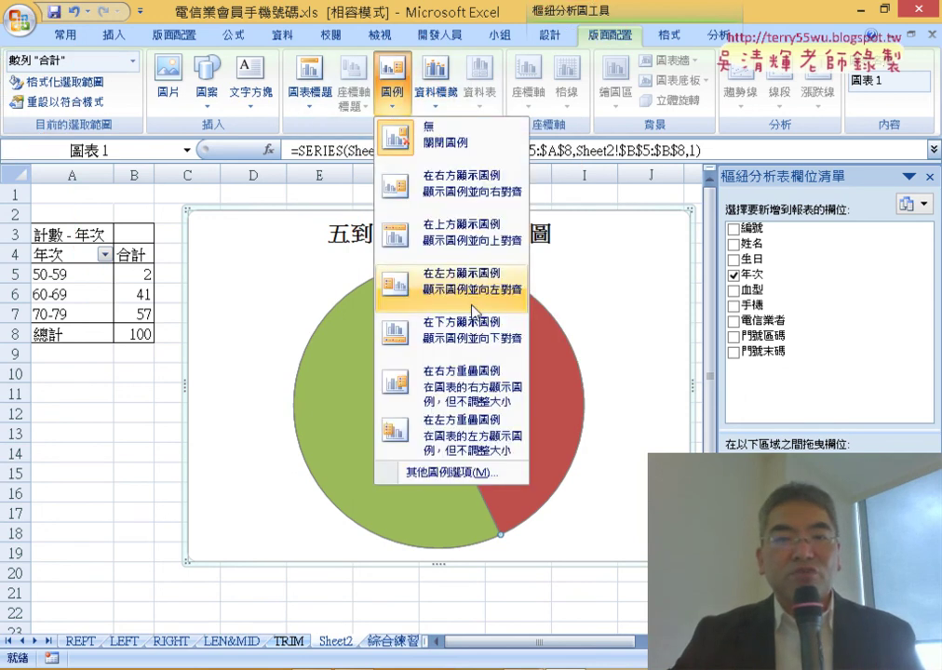
click(437, 104)
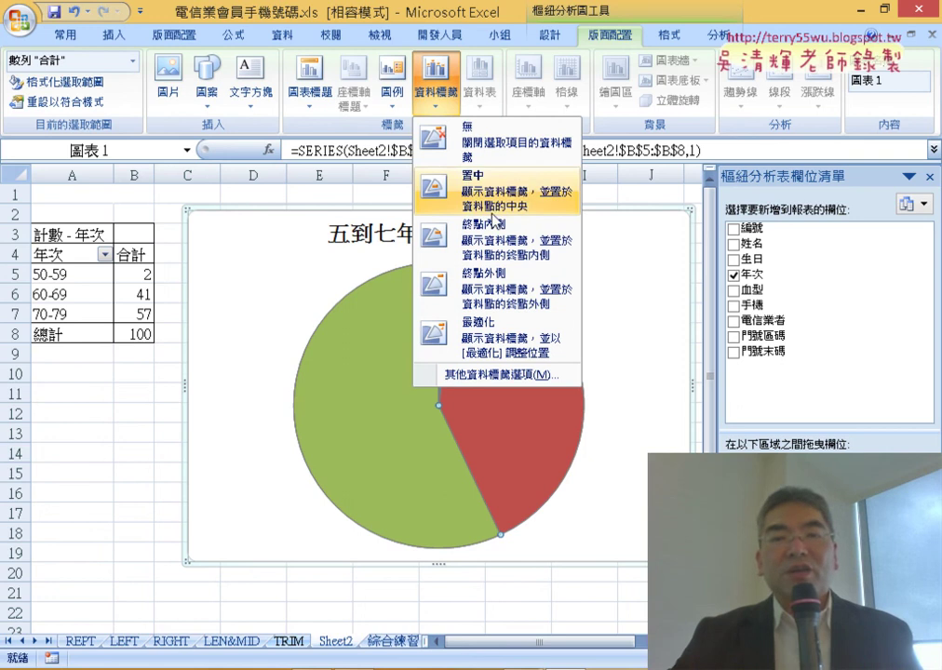
click(541, 297)
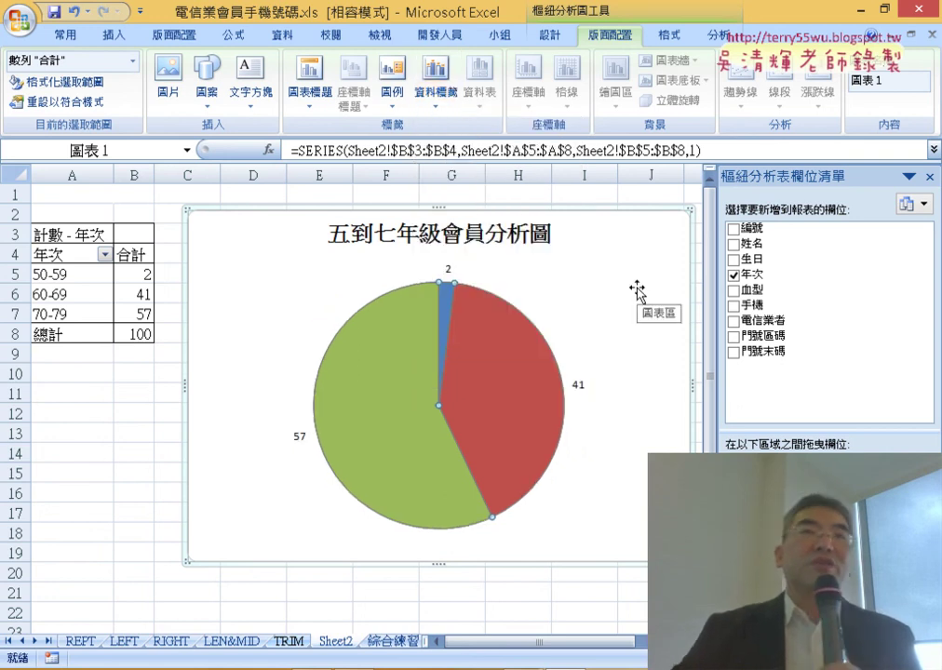
click(635, 290)
click(447, 270)
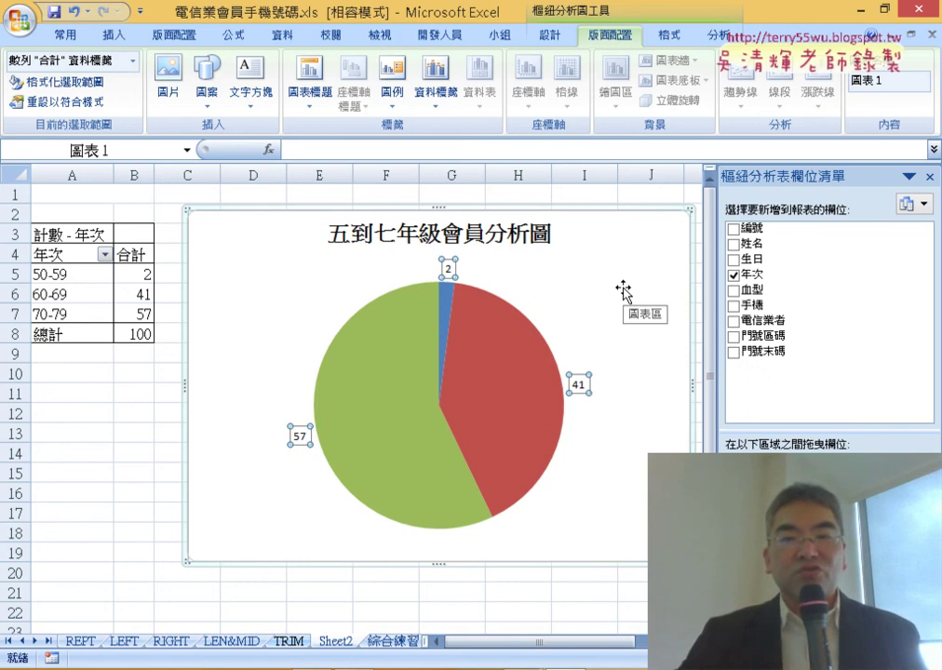
Step: Change the labelled pie to the first 直條圖 column type, keeping labels 2, 41 and 57
right_click(553, 216)
click(638, 376)
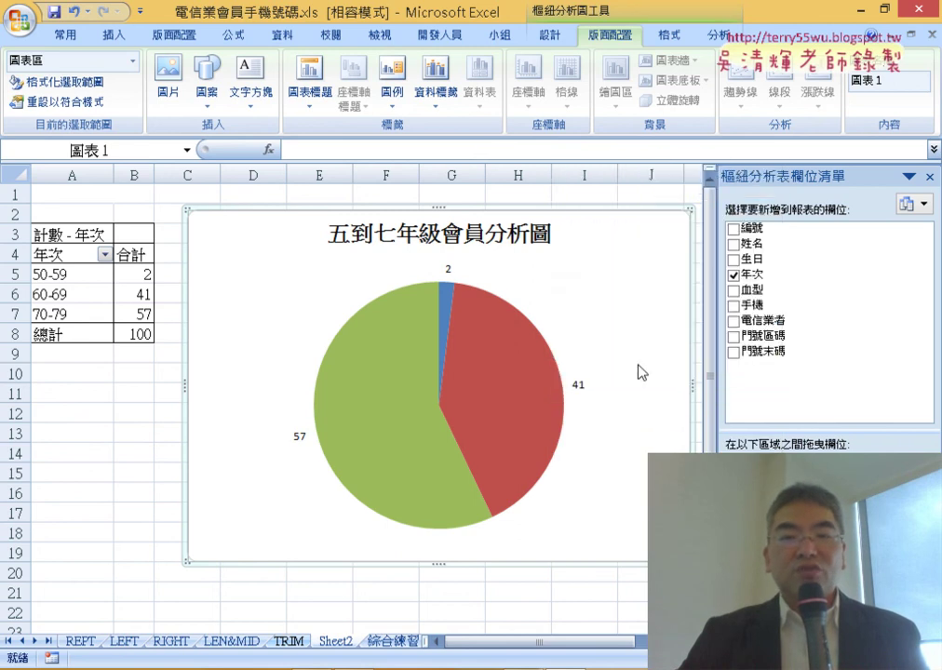
click(468, 117)
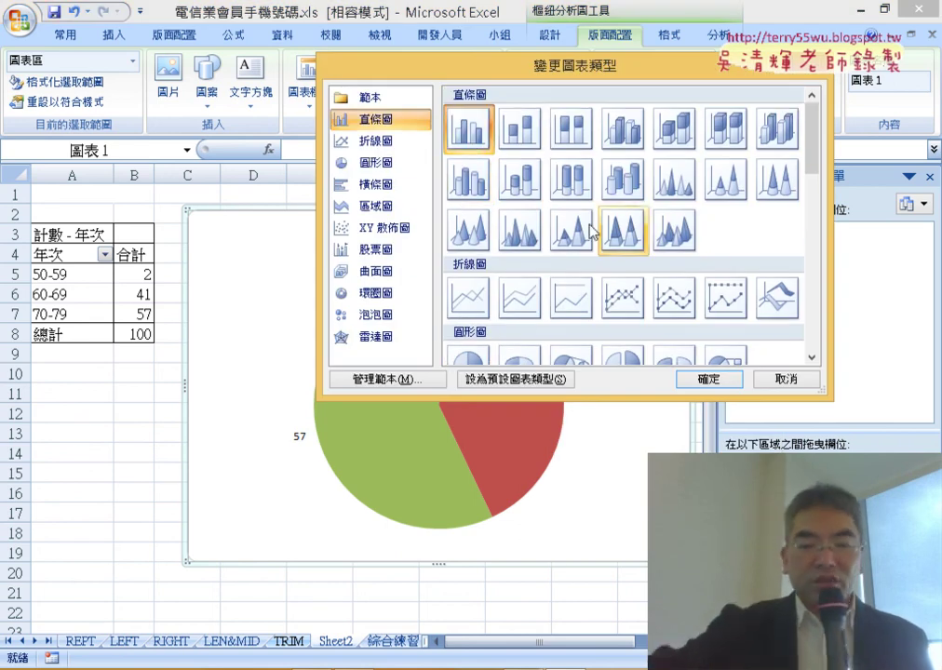
click(703, 379)
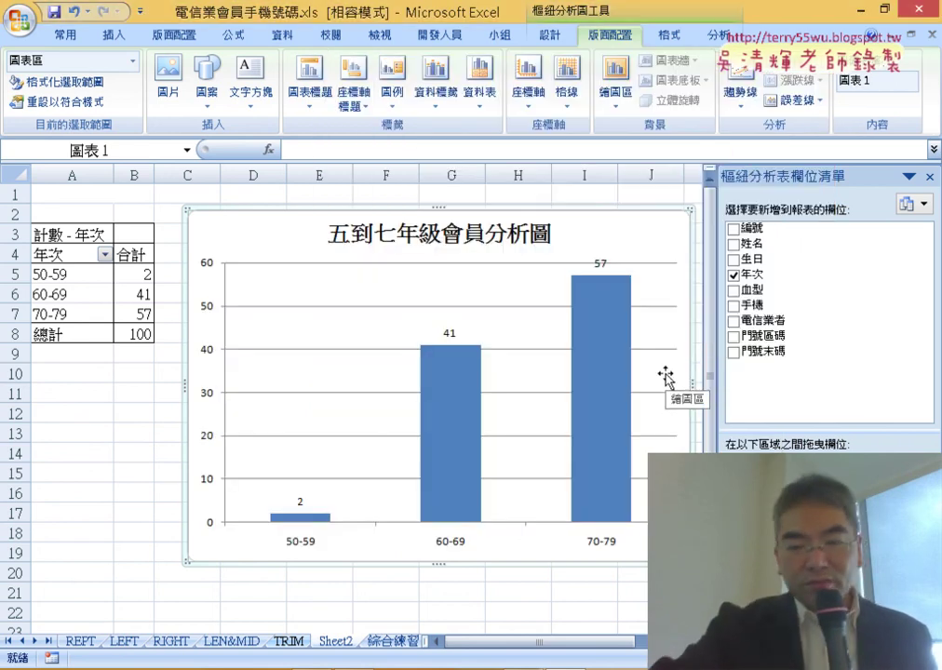